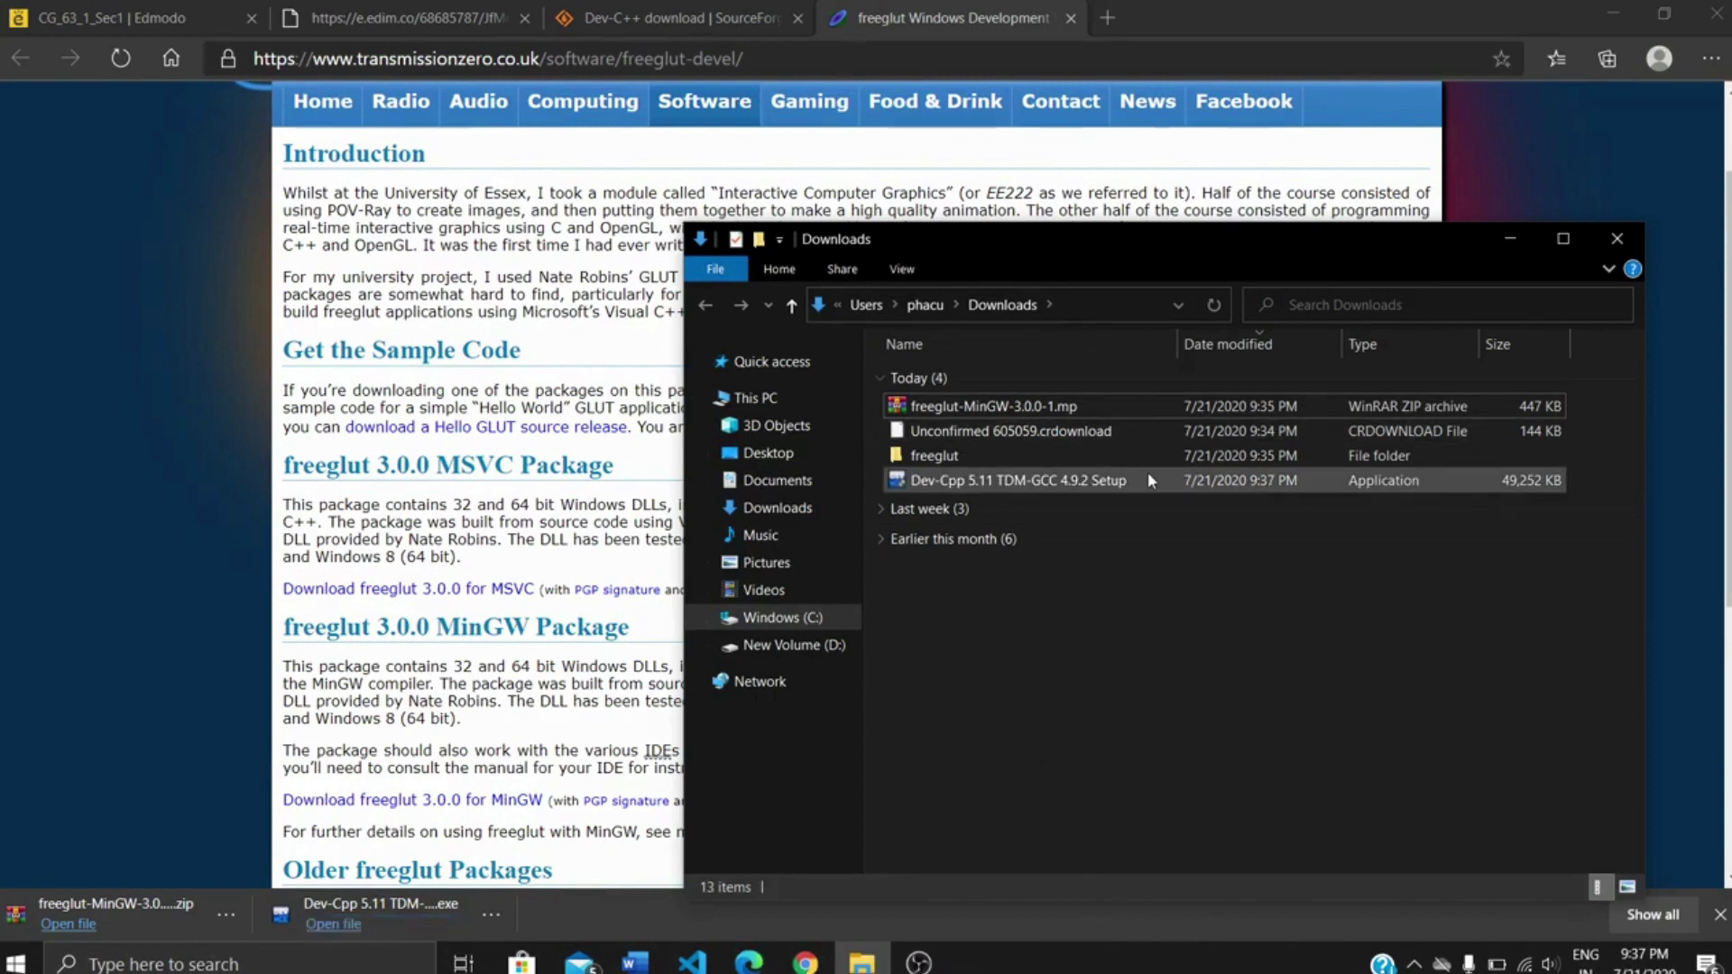
Run Dev-Cpp 5.11 TDM-GCC 4.9.2 Setup from the Downloads folder and clear the browser and folder windows out of view
click(1148, 476)
click(1185, 648)
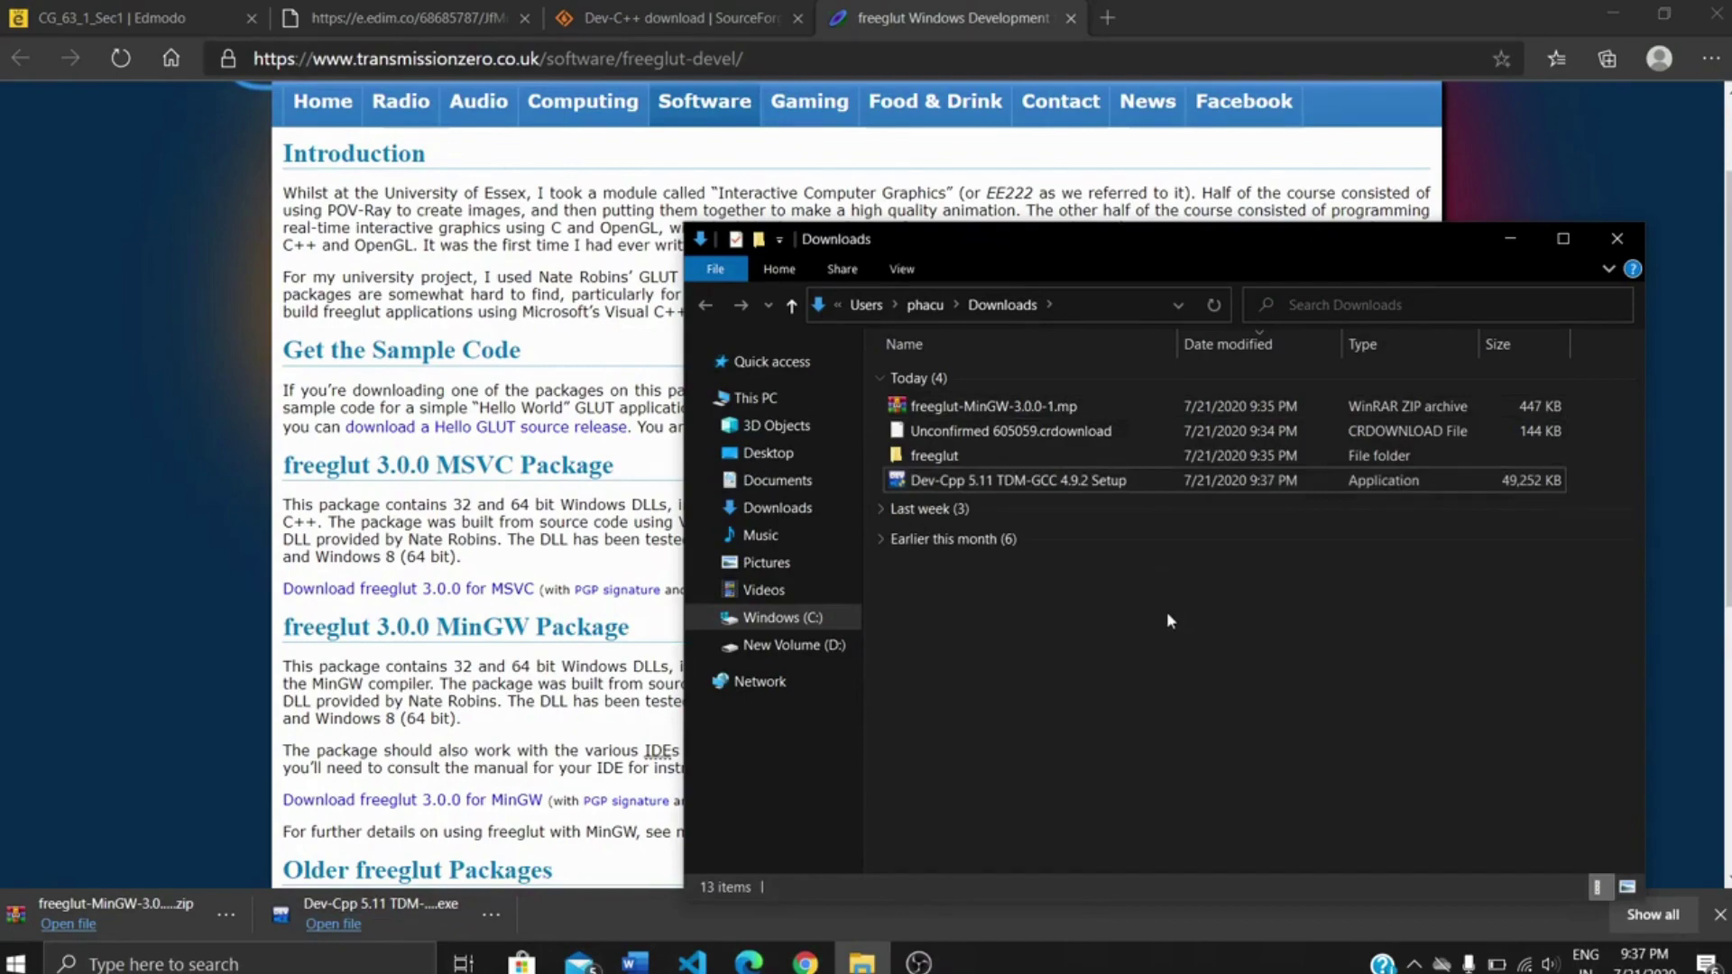
click(1613, 14)
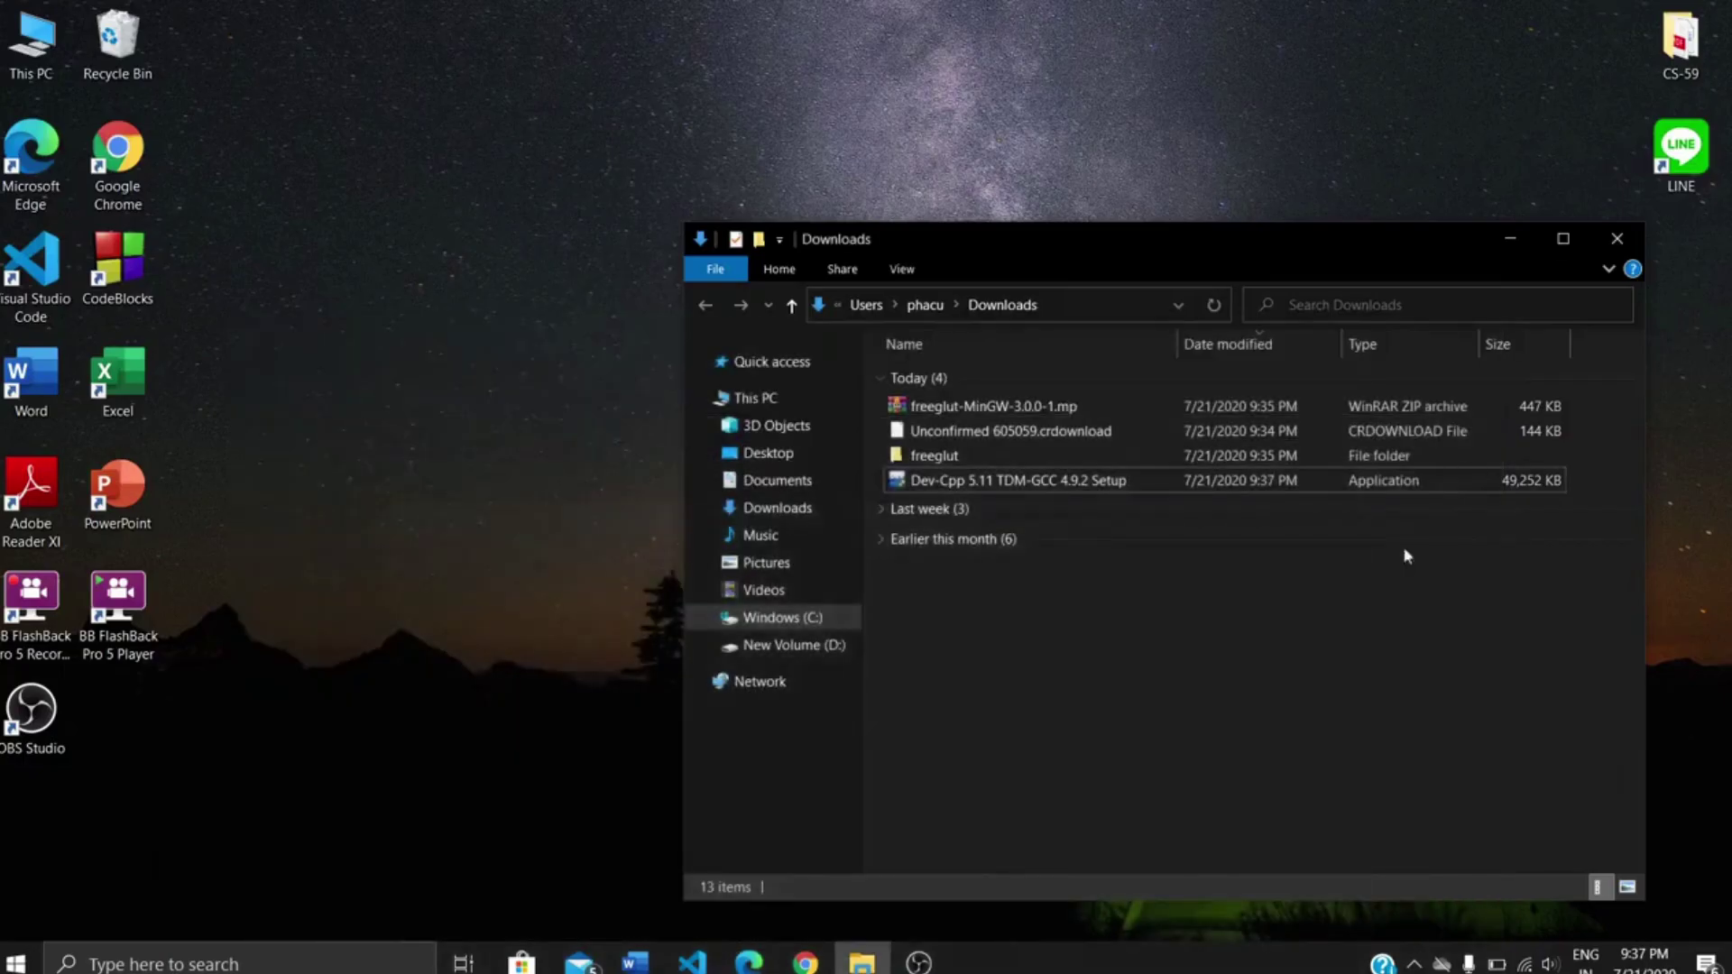
double_click(1056, 482)
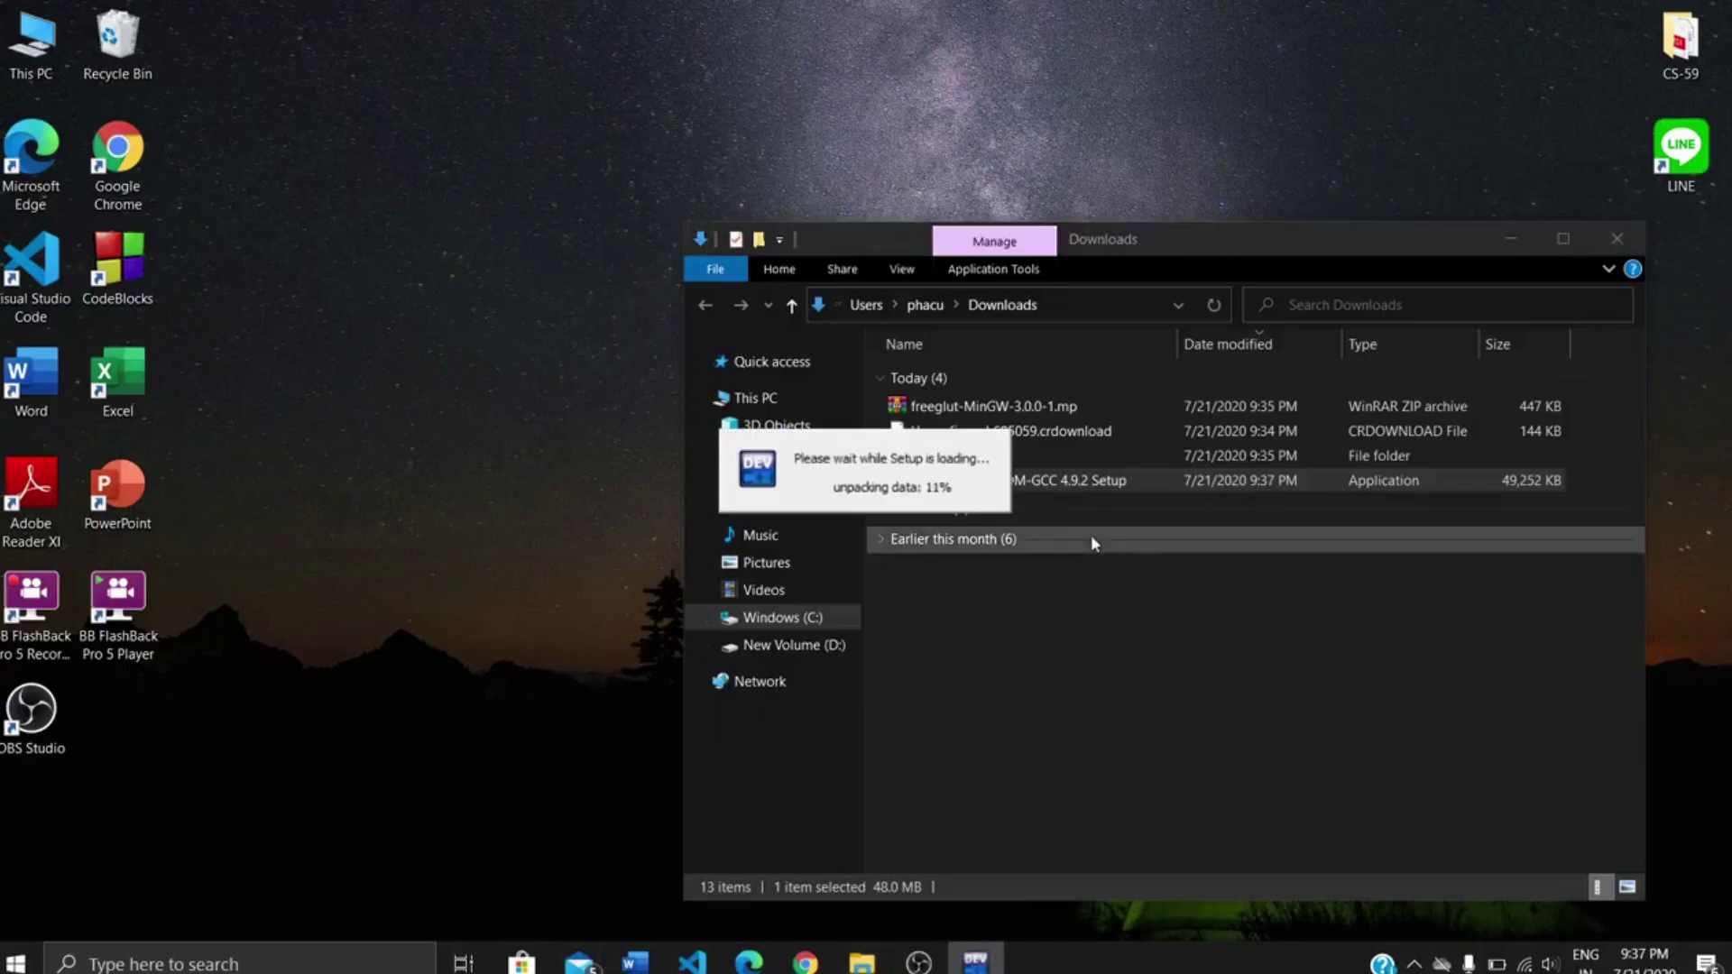
drag(1254, 240, 1333, 213)
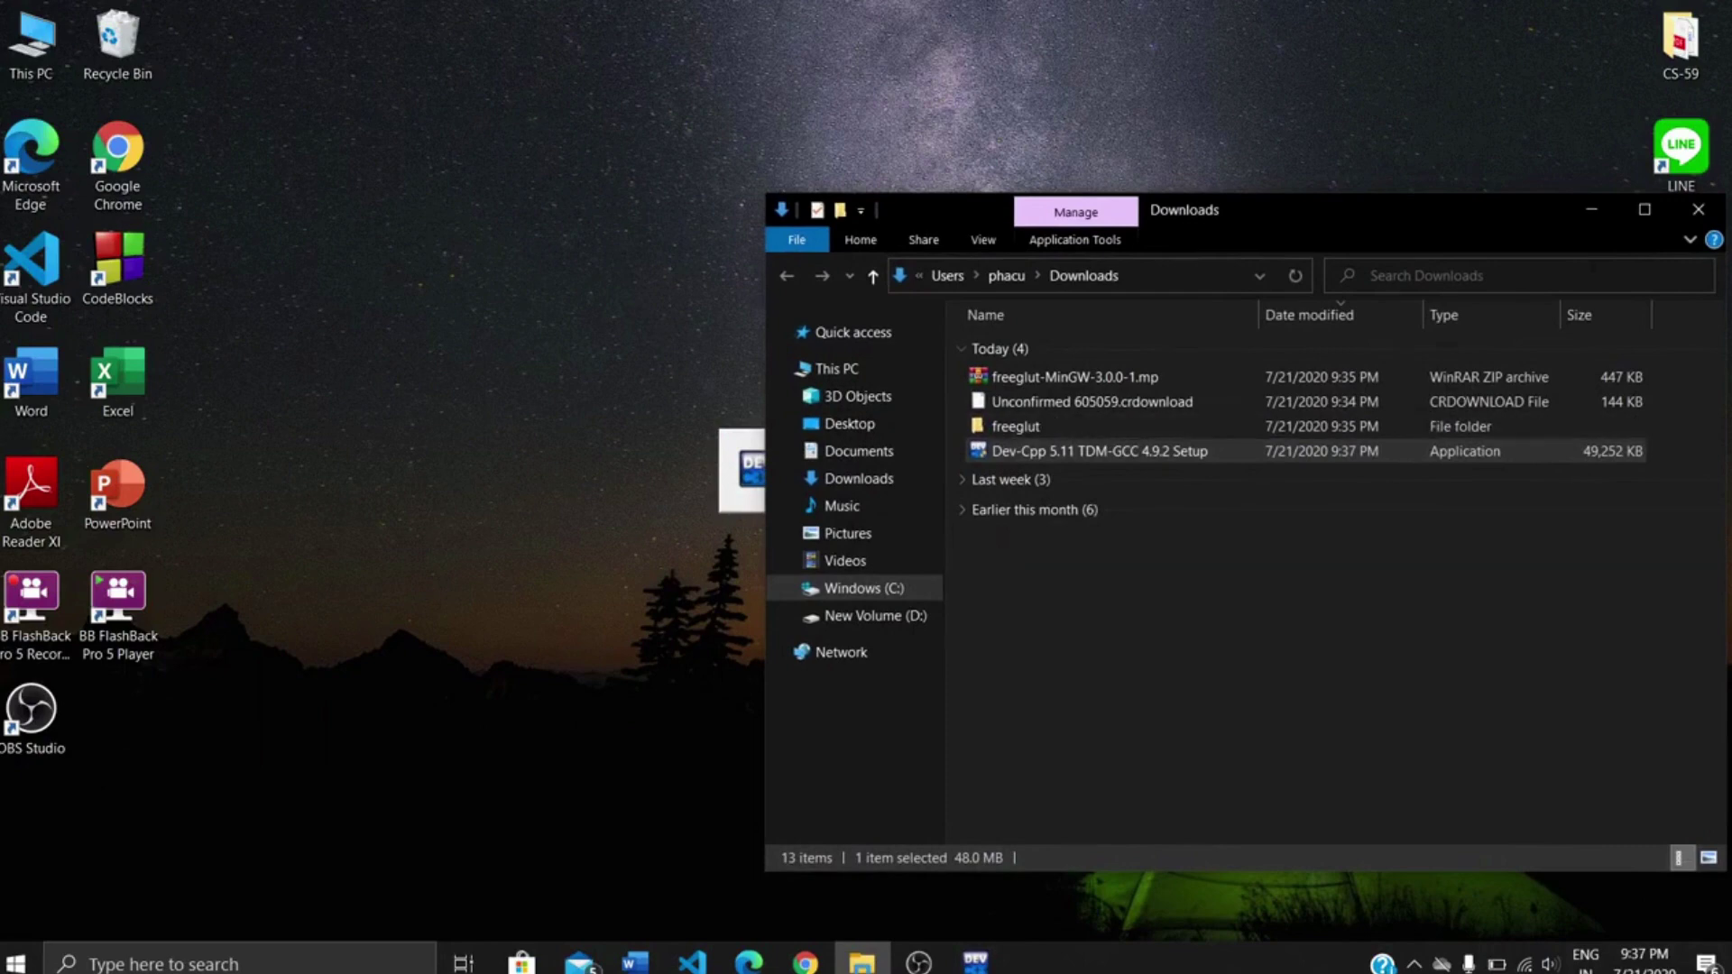
click(1594, 209)
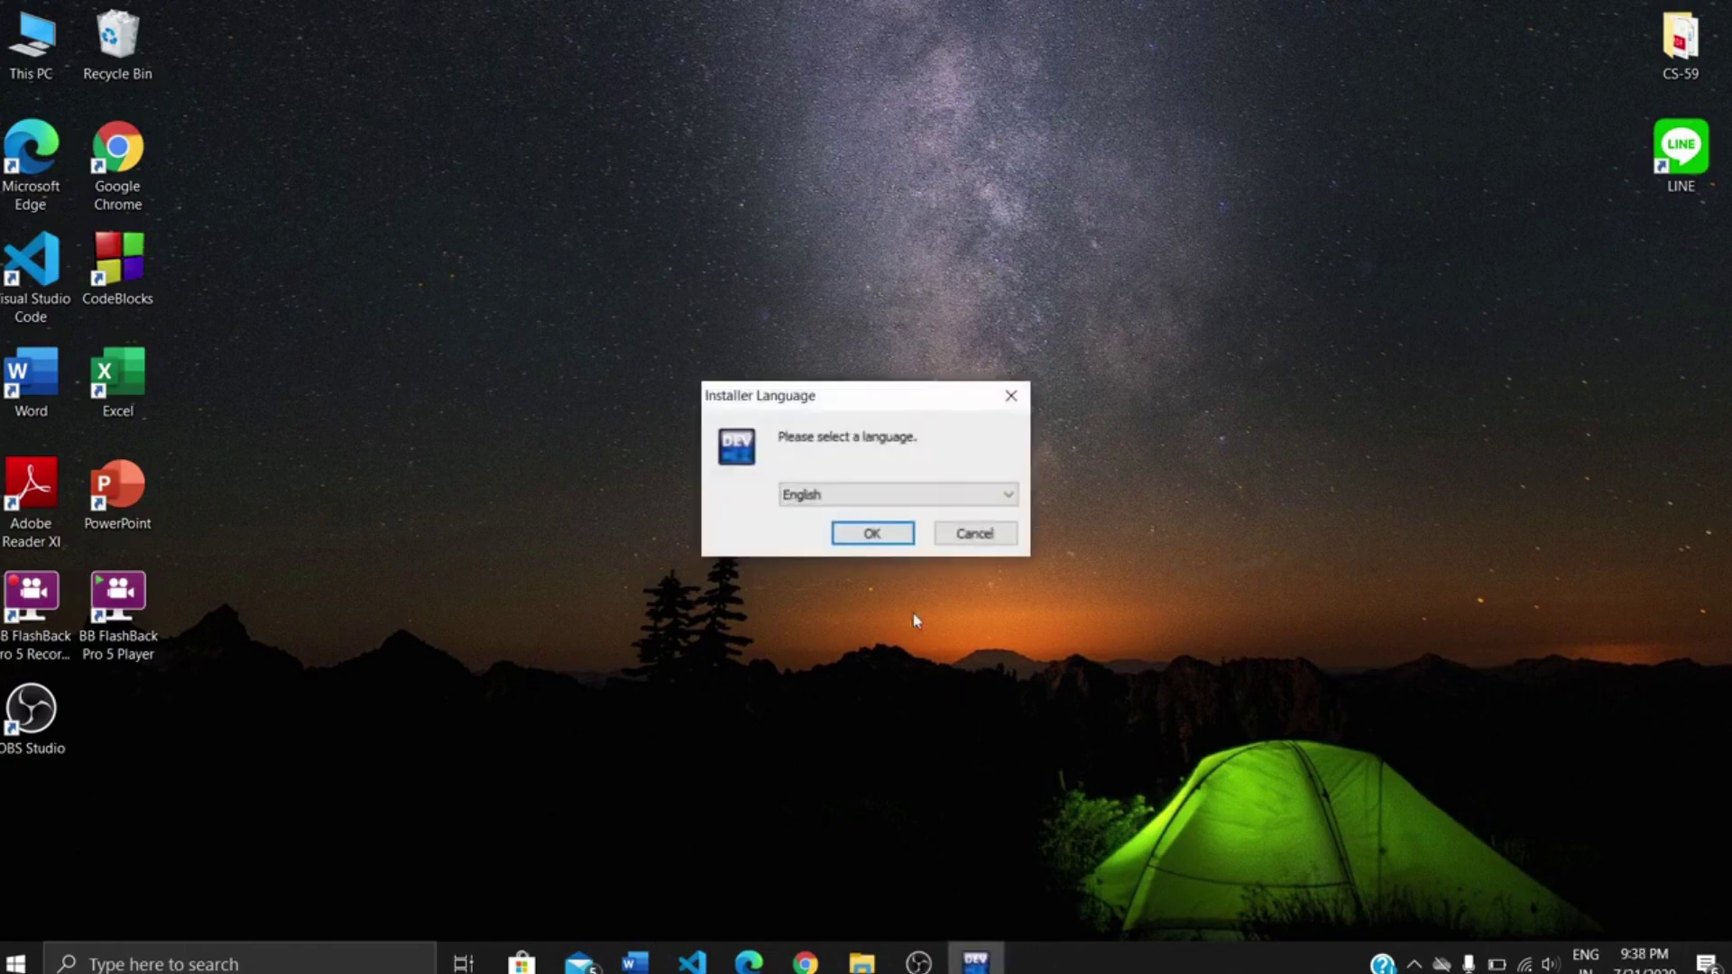
Set the installer to English, accept the licence, and add removal of old configuration files to the Full install
click(853, 536)
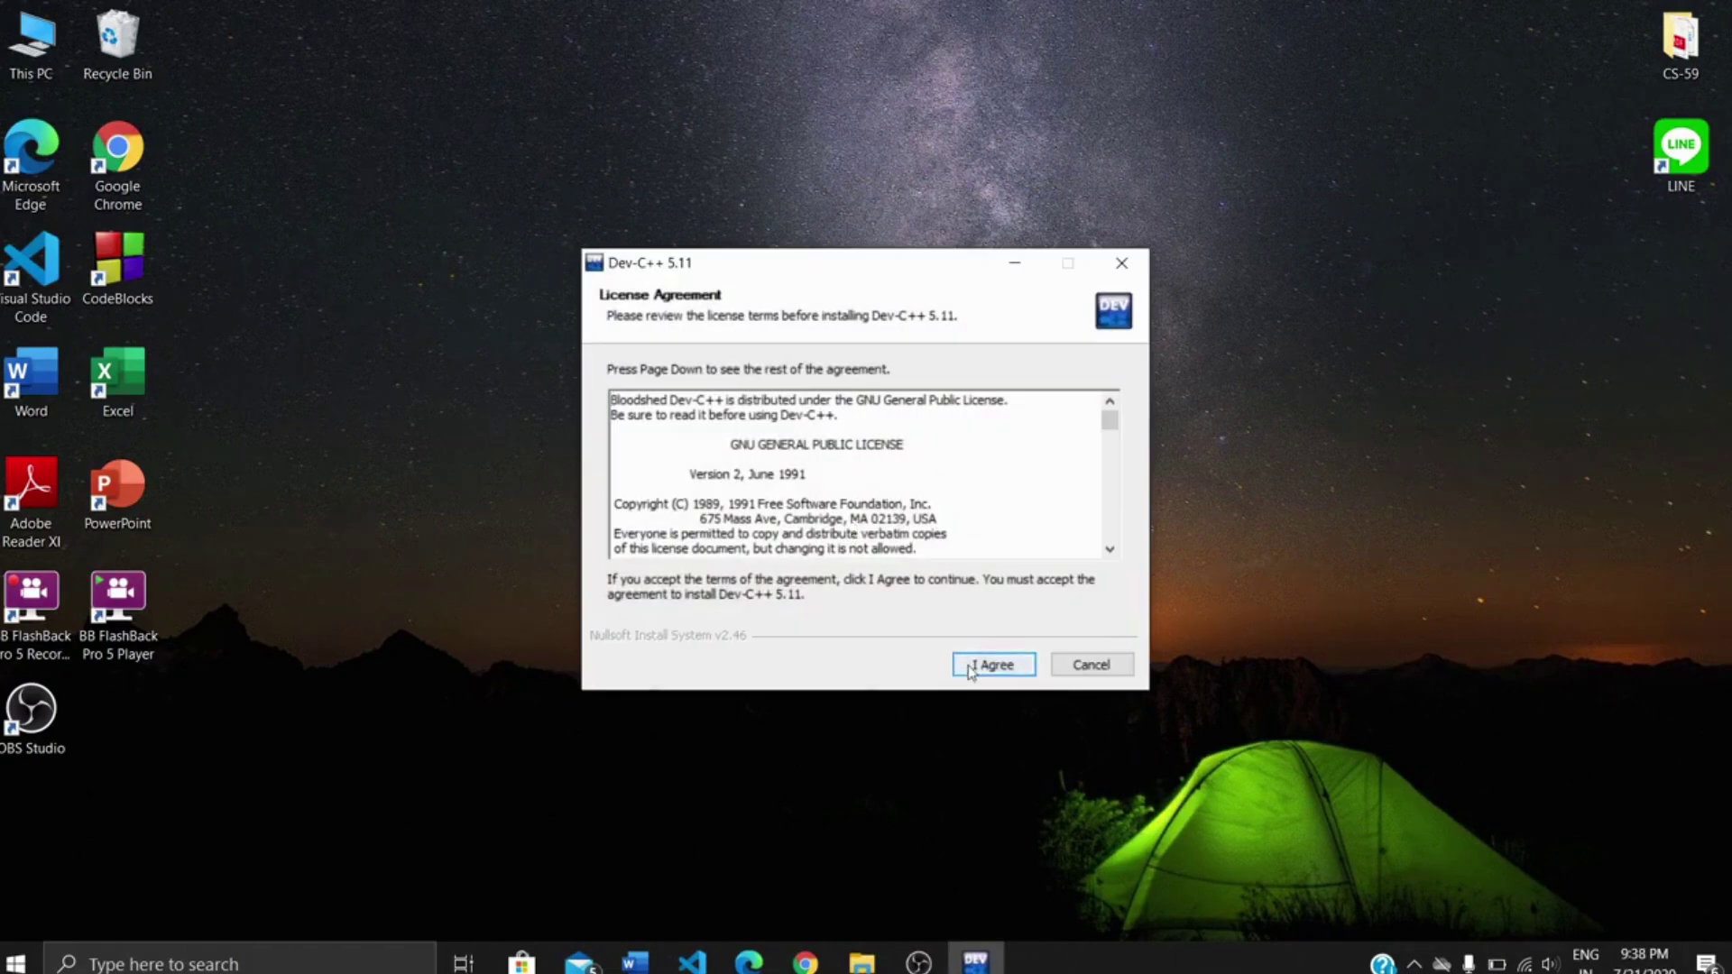
click(968, 670)
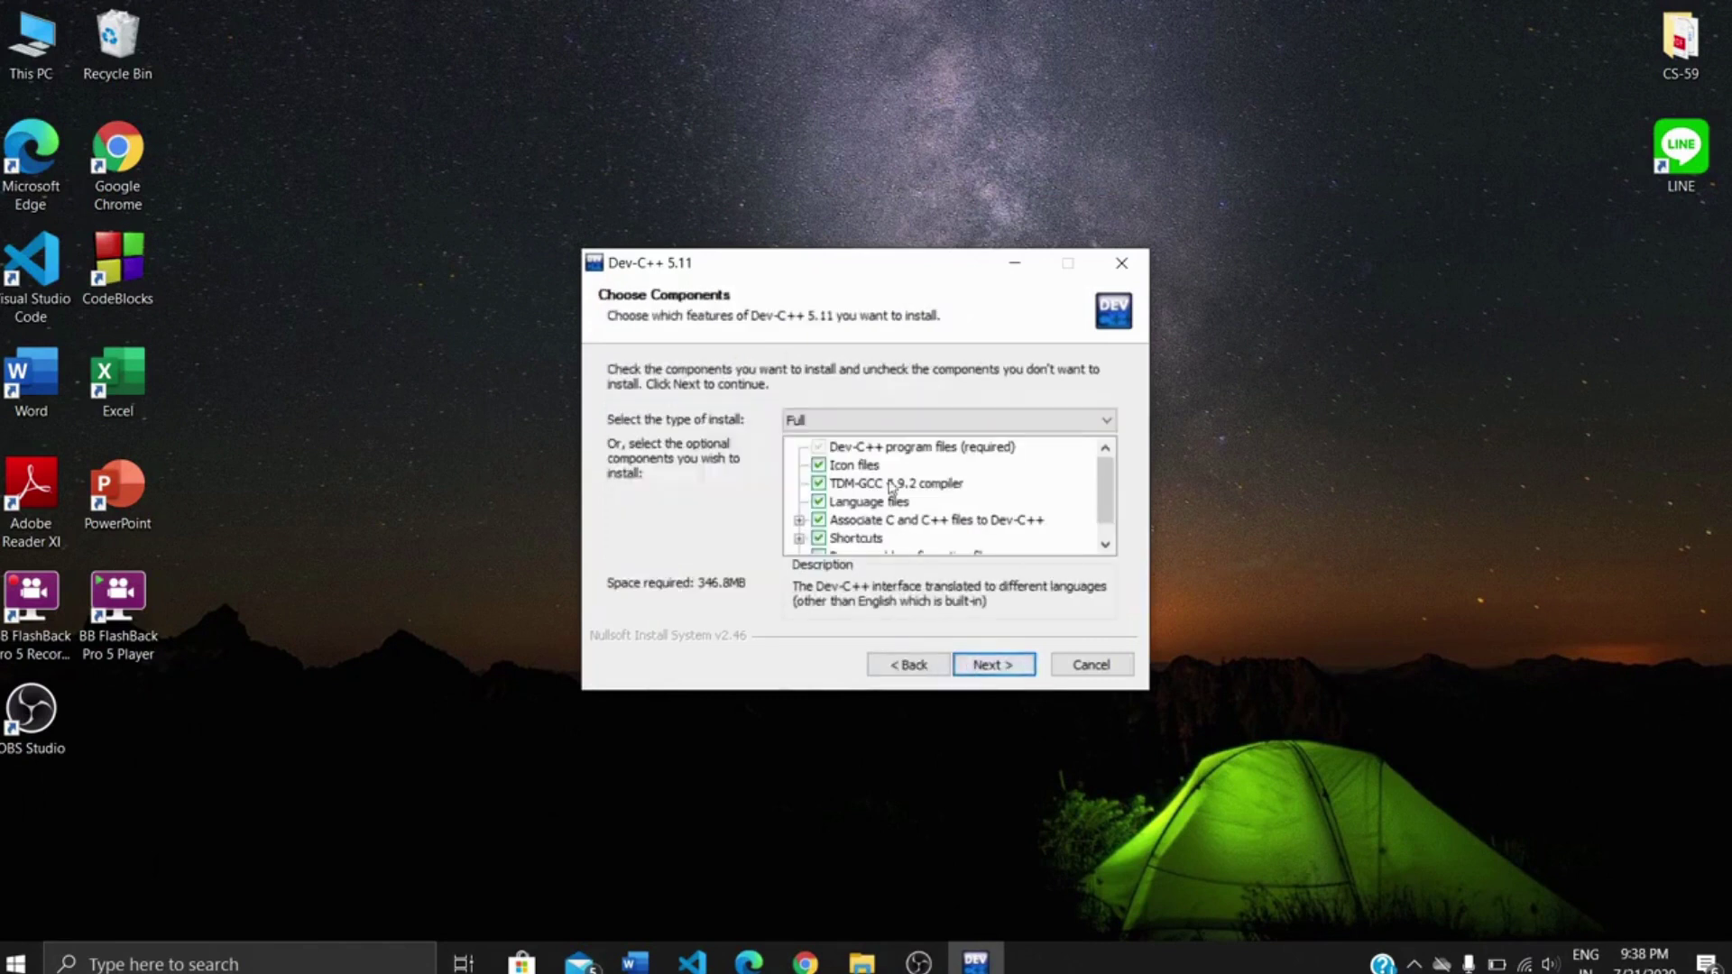
scroll(891, 488, down, 1)
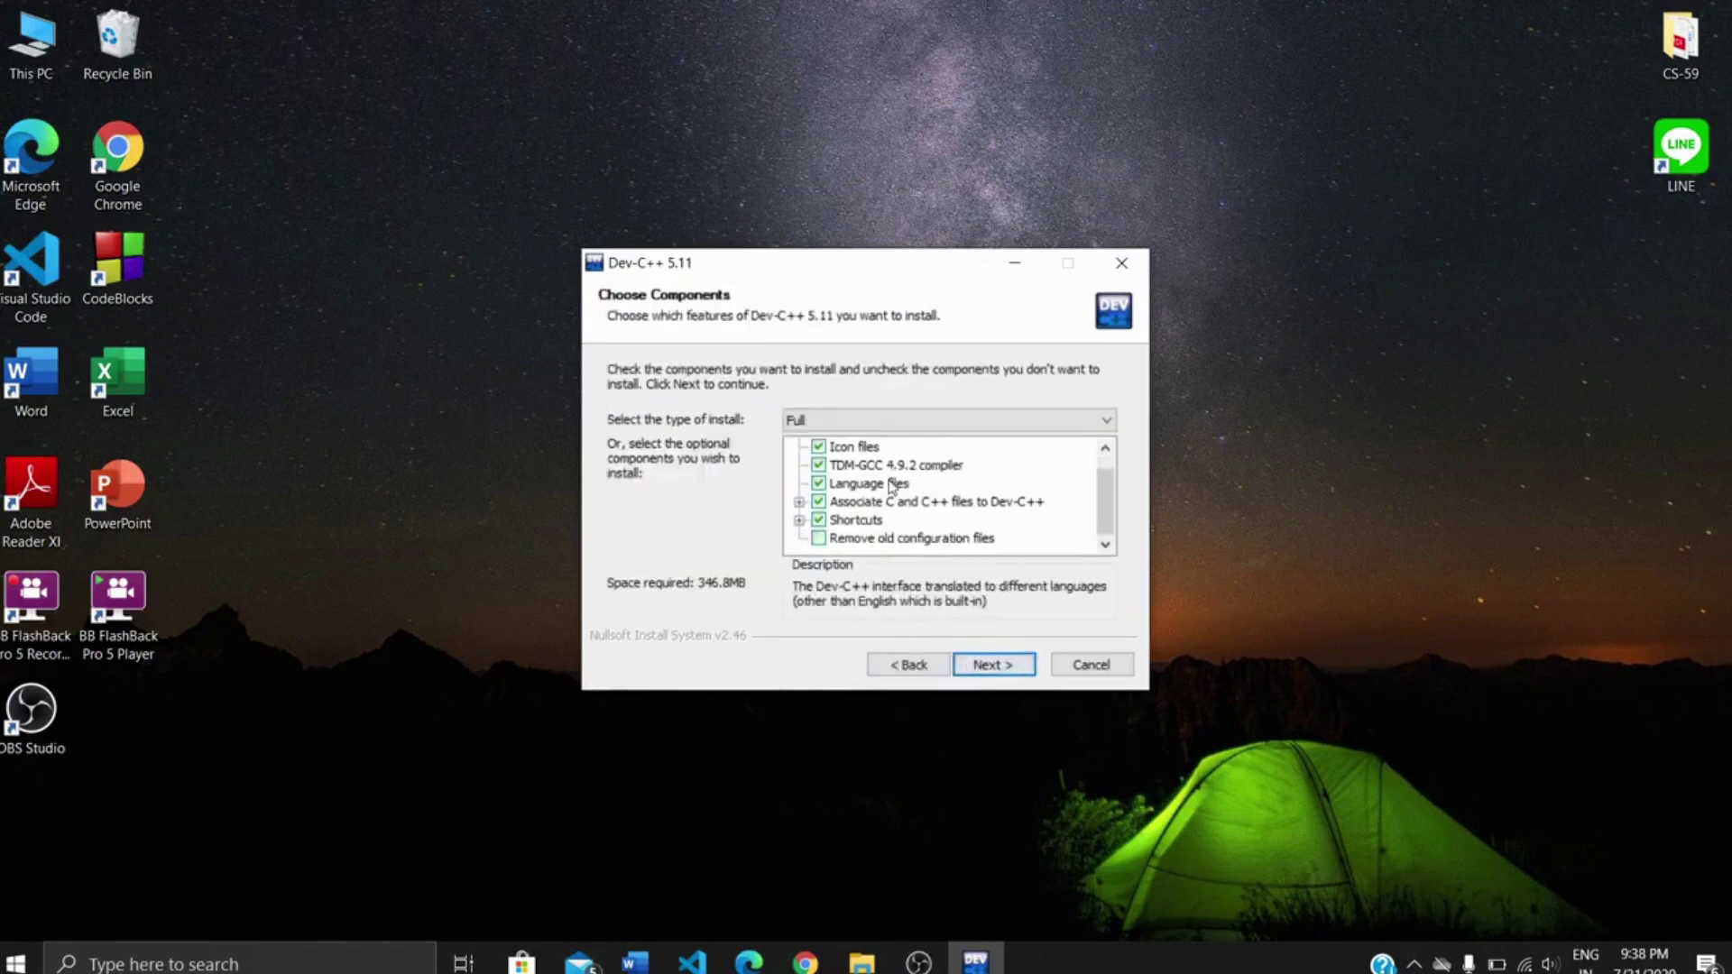
click(818, 539)
click(1005, 674)
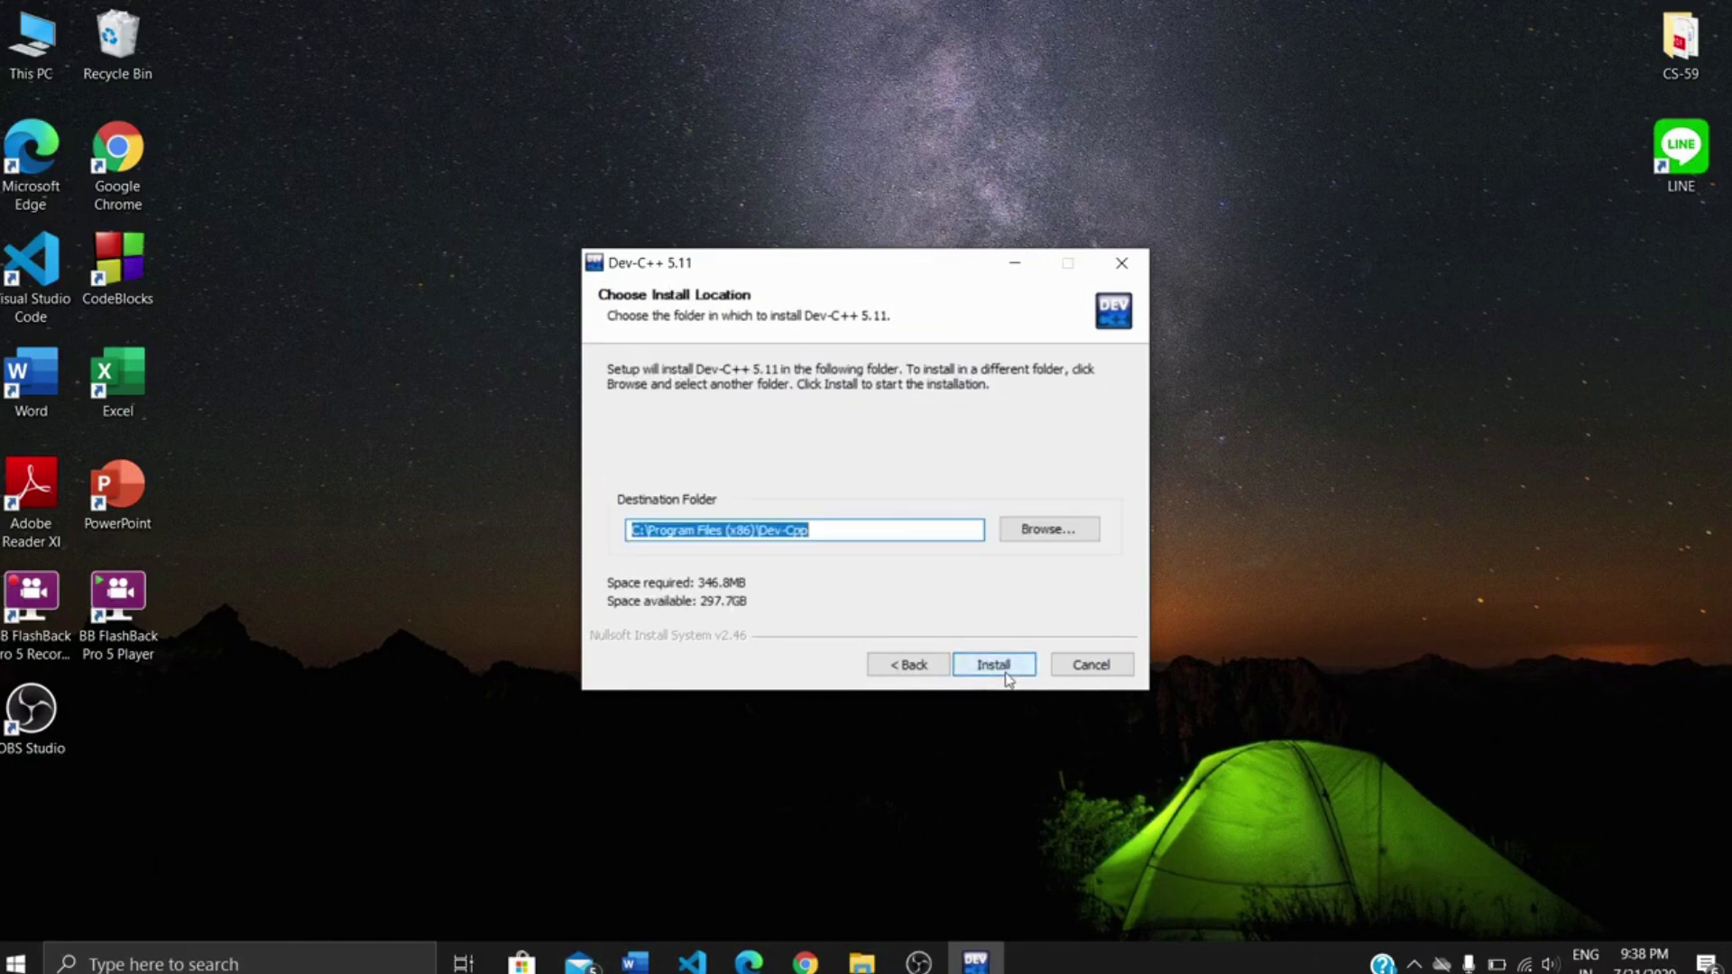
Install Dev-C++ 5.11 into C:\Program Files (x86)\Dev-Cpp and finish the setup without running the program
click(996, 661)
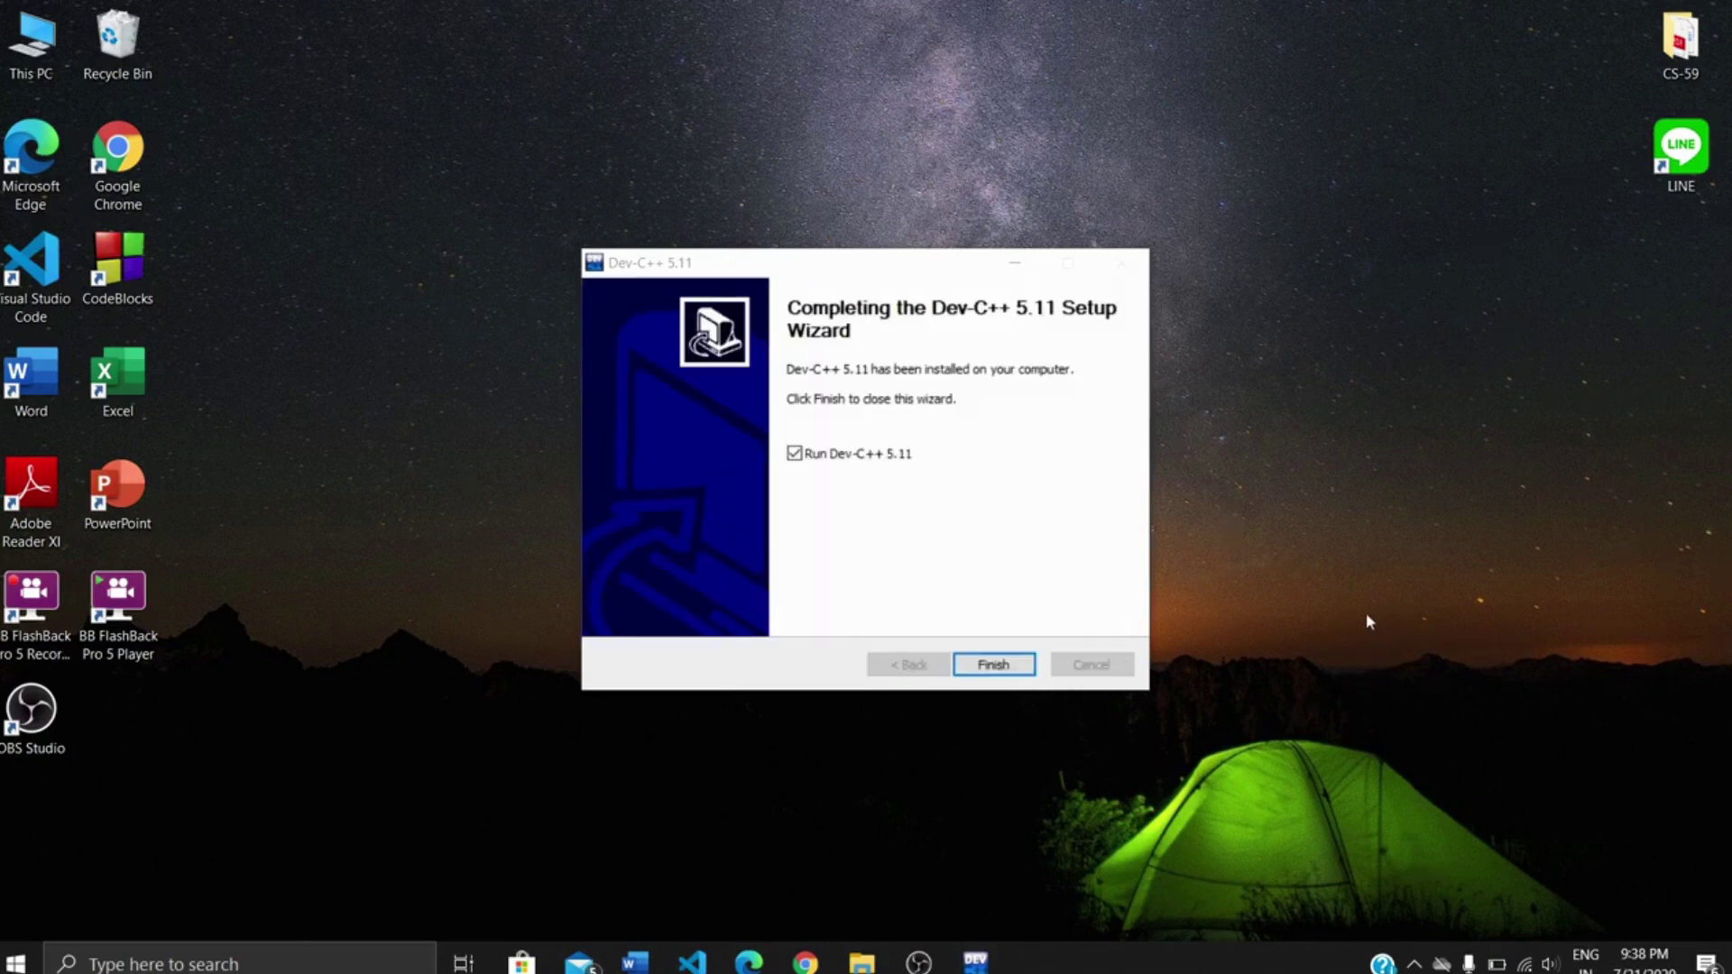
click(793, 457)
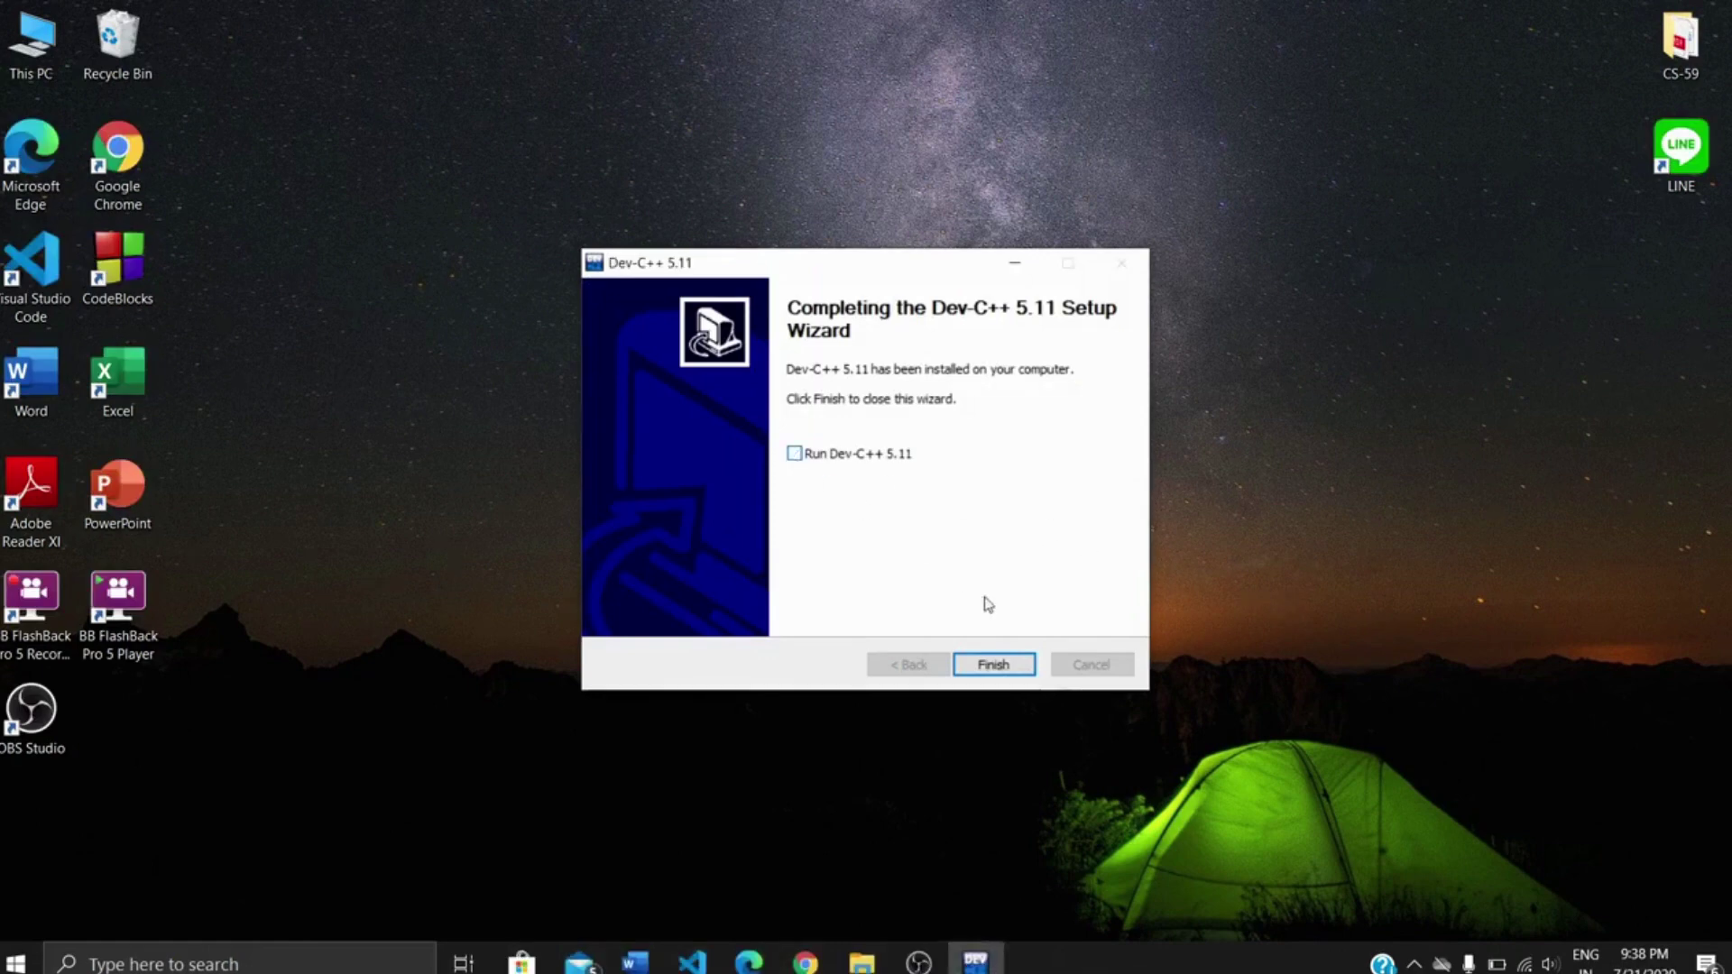
click(1001, 666)
Open the freeglut folder in Downloads, and open the Windows (C:) drive in a second File Explorer window
click(862, 961)
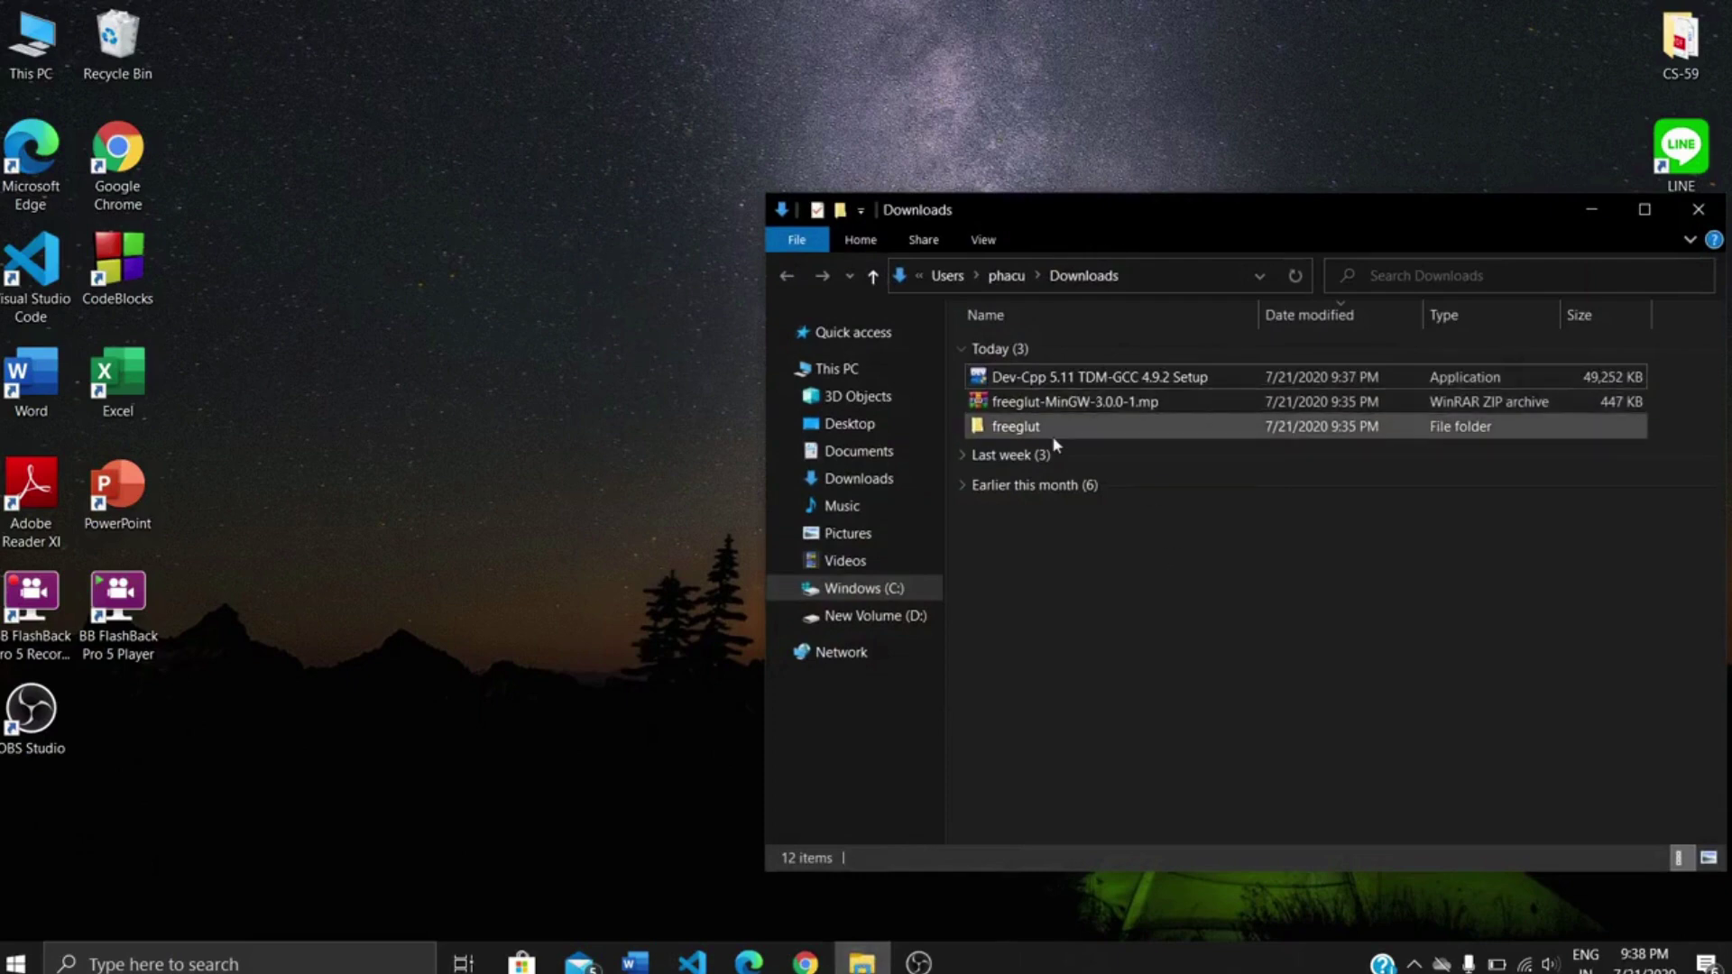
double_click(1065, 424)
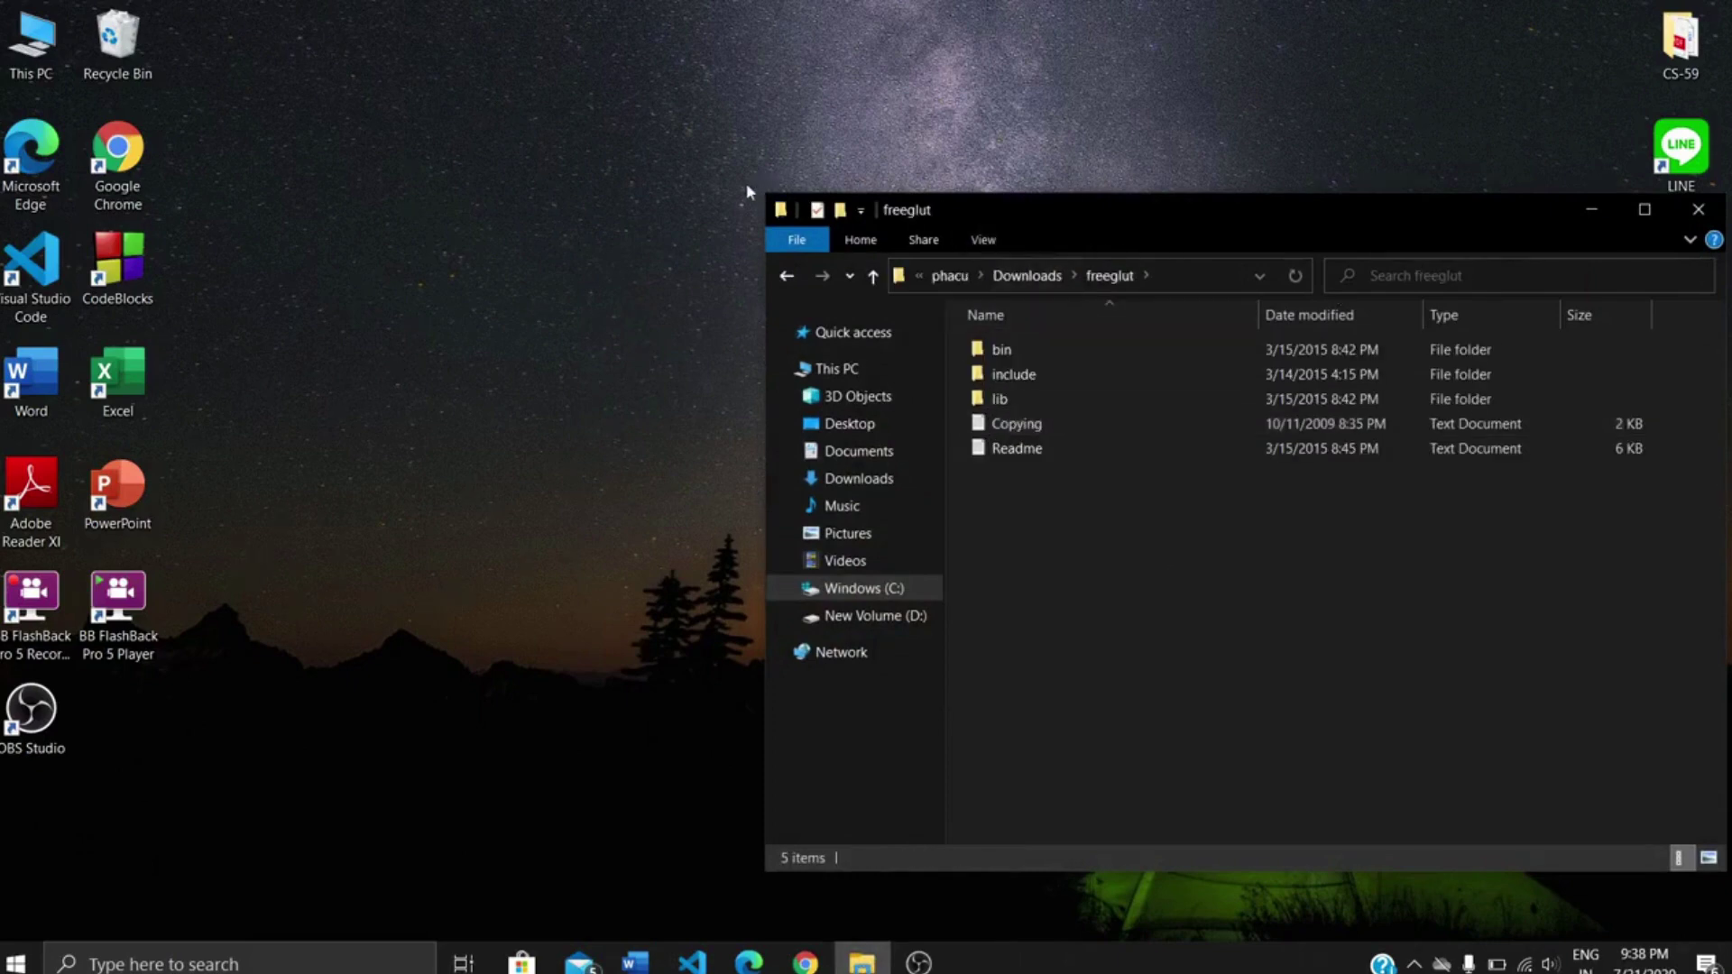
double_click(19, 58)
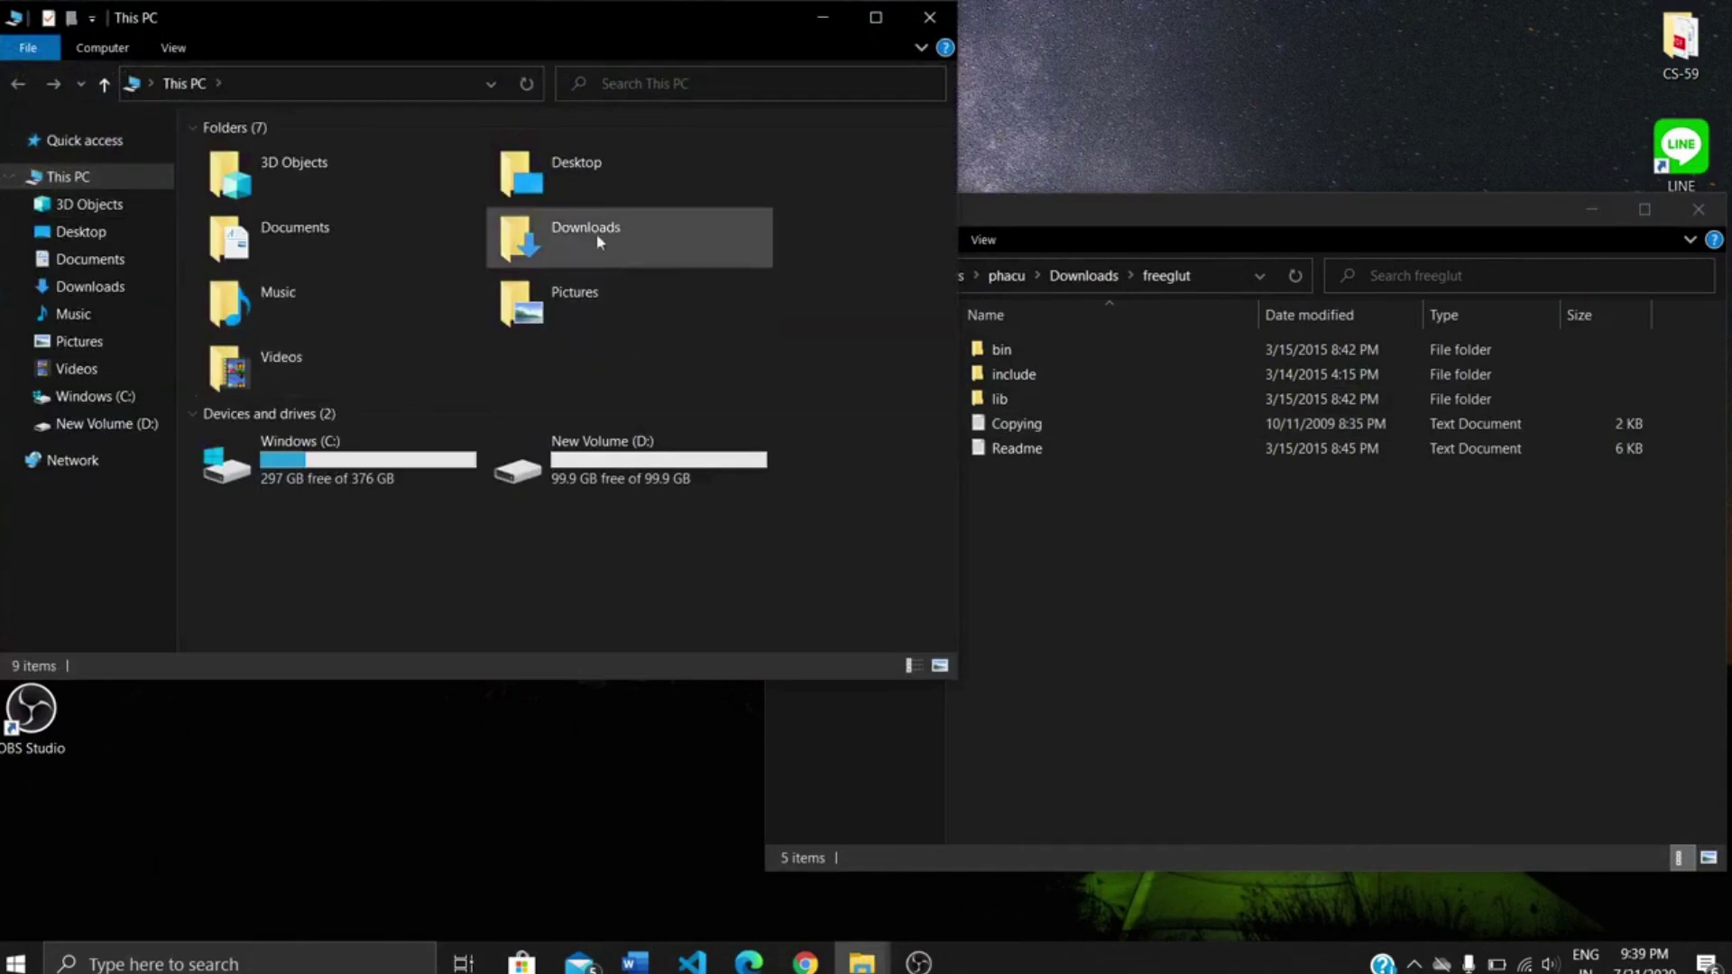
double_click(368, 470)
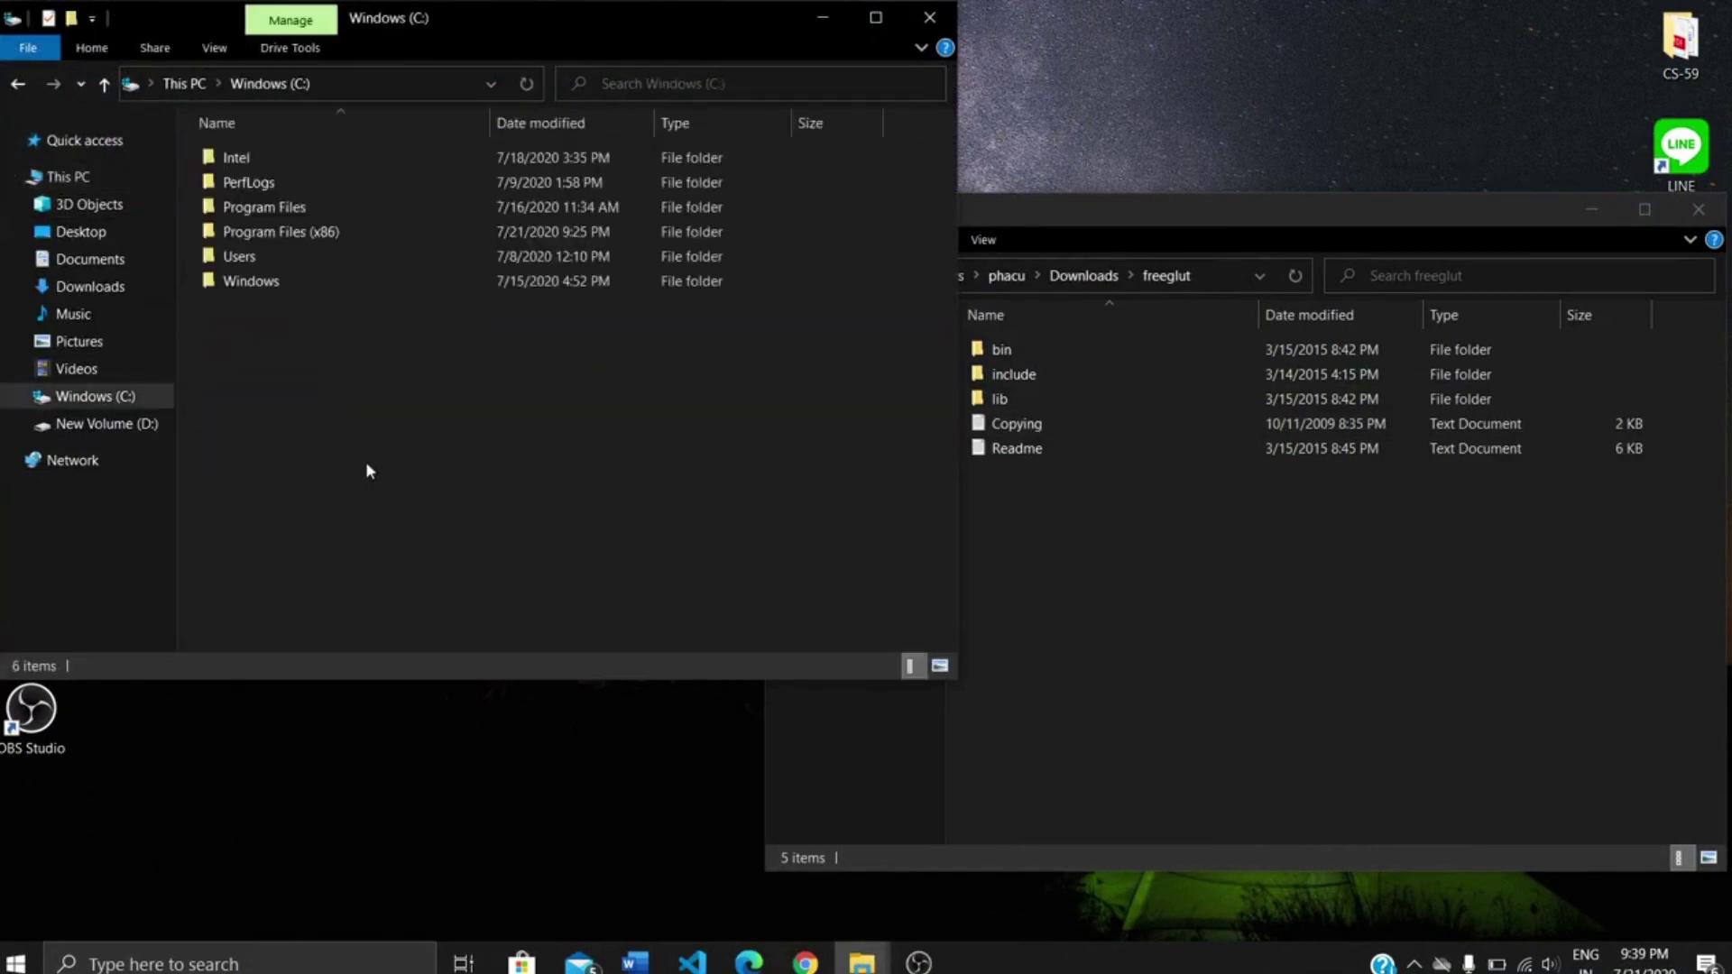
On drive C, open the folder Program Files (x86)\Dev-Cpp\MinGW64\x86_64-w64-mingw32
click(292, 235)
double_click(292, 234)
click(293, 233)
click(251, 258)
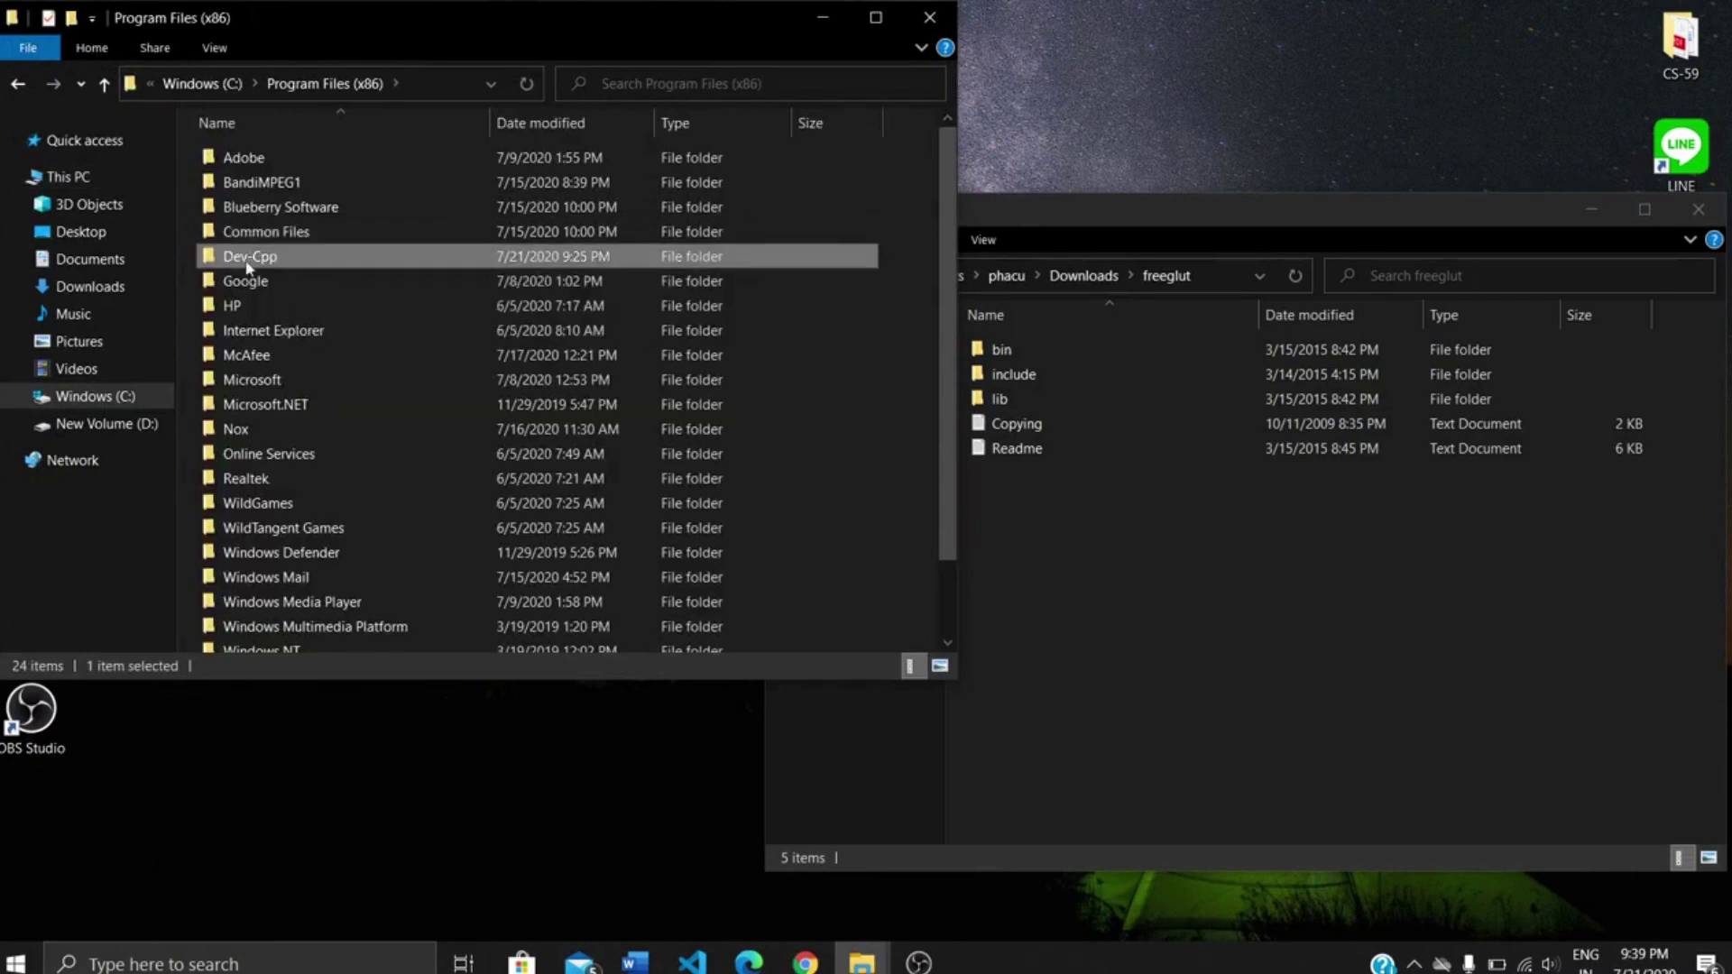
double_click(251, 258)
click(271, 255)
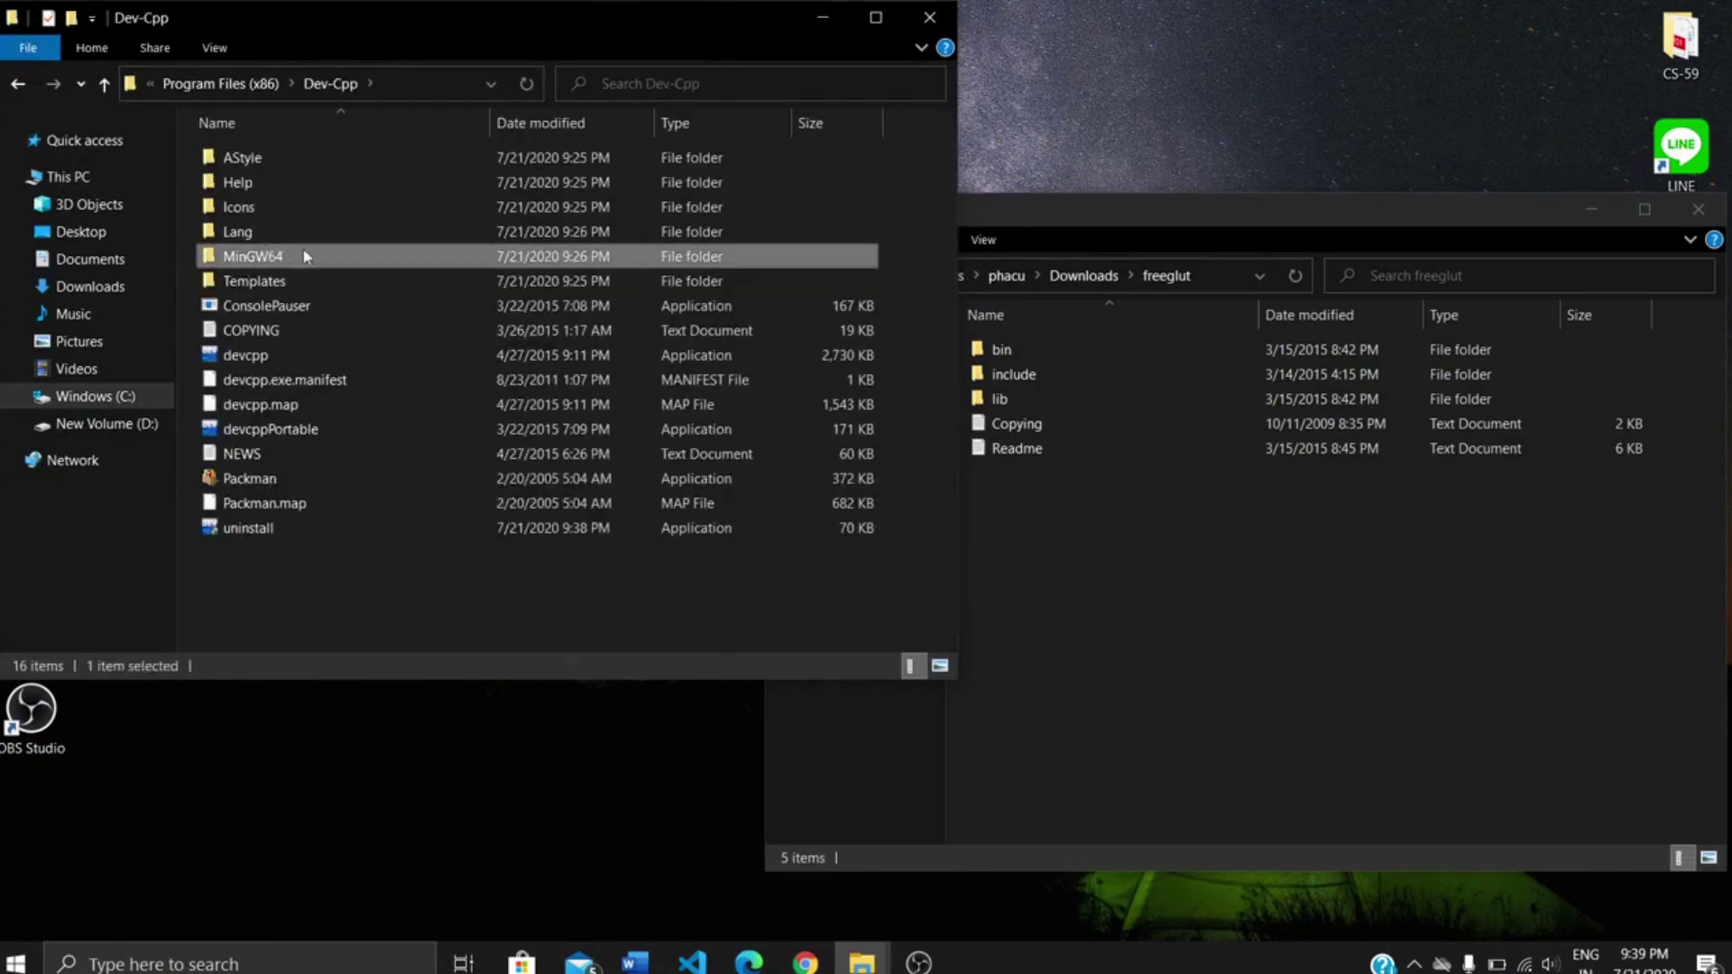
double_click(316, 260)
click(302, 282)
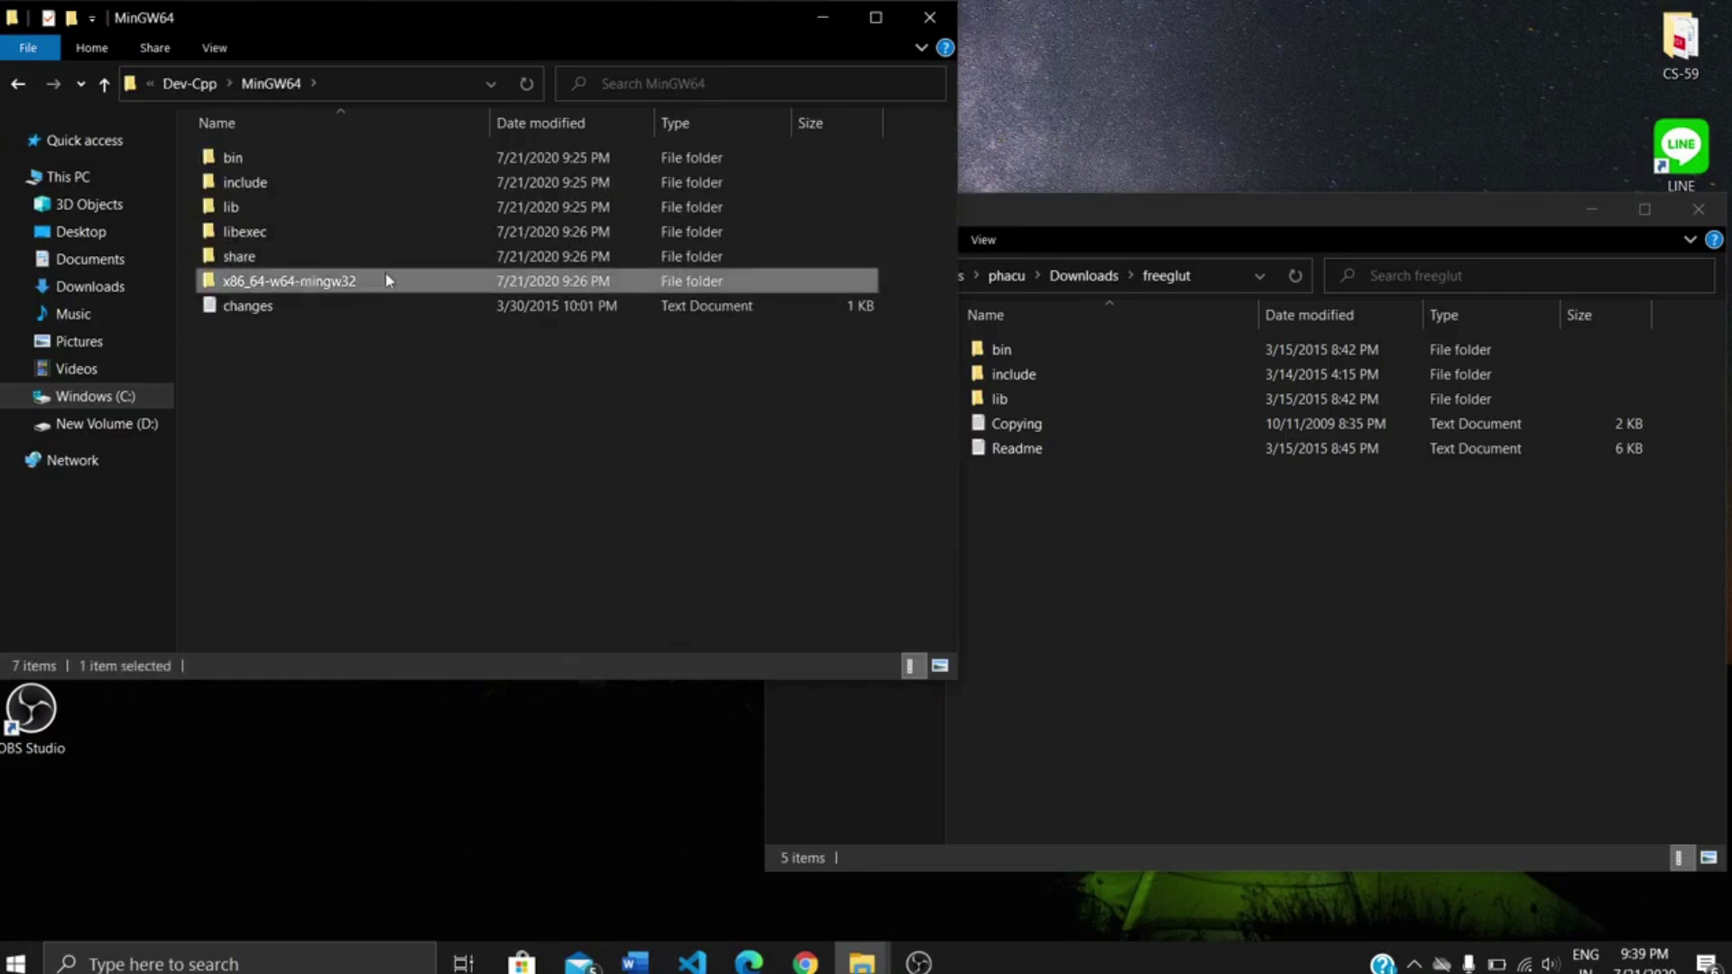
double_click(397, 277)
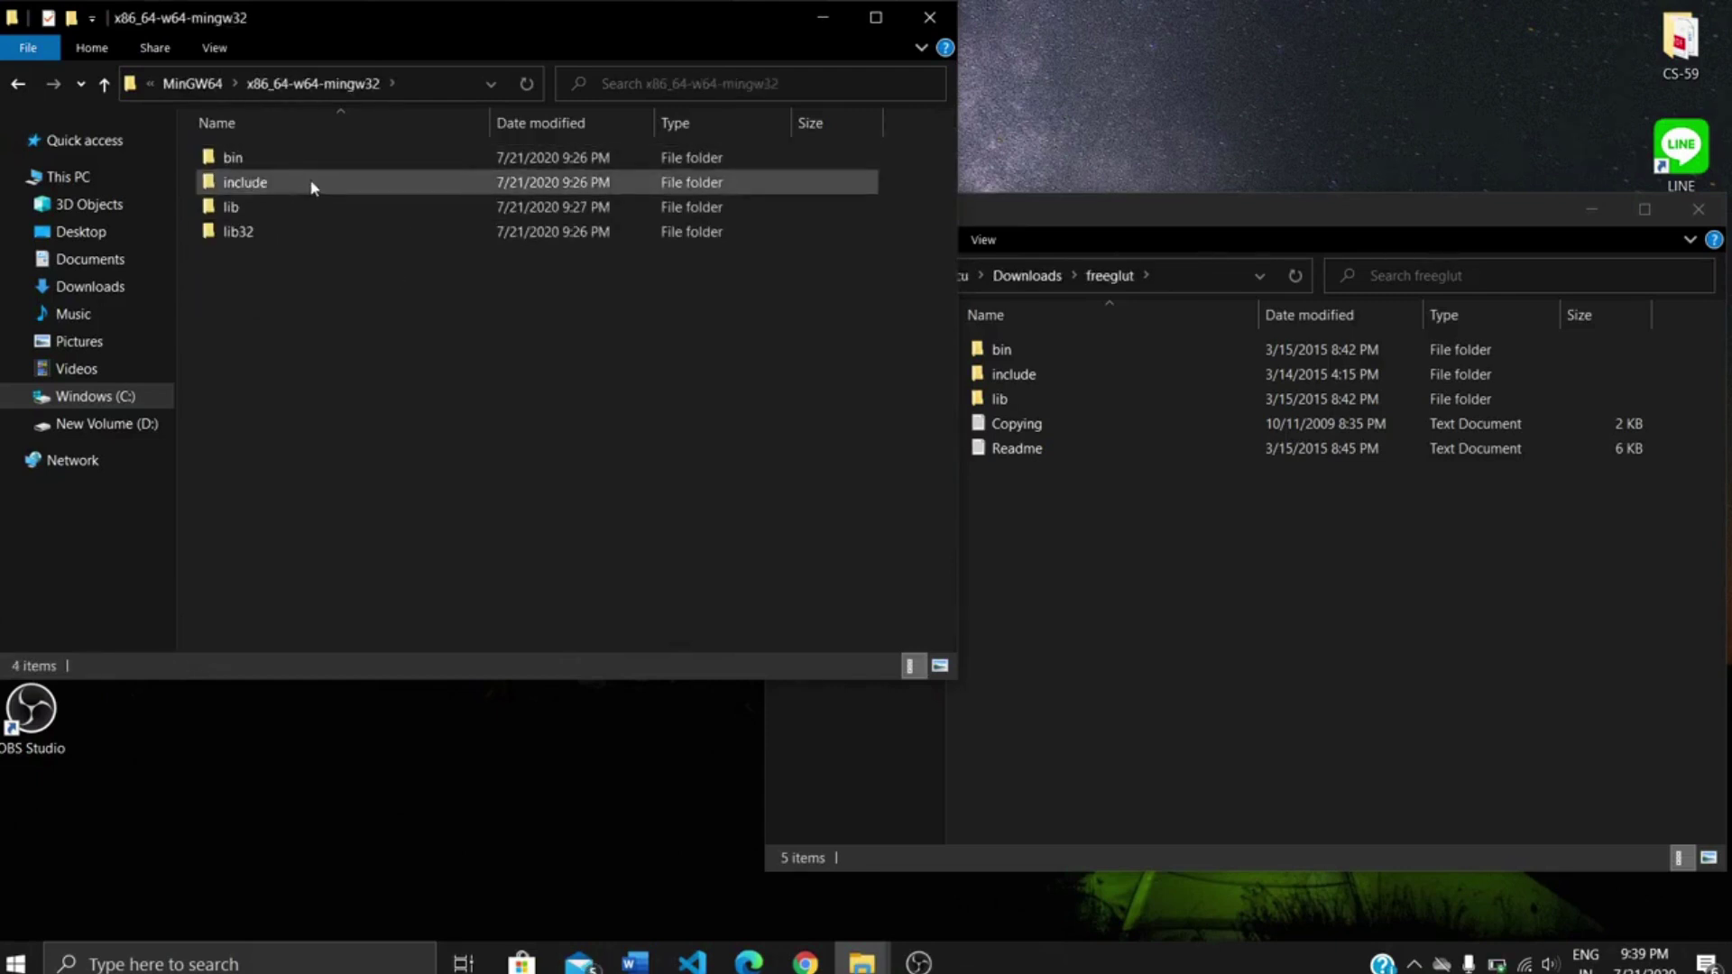
Open the GL folder inside the include folder of x86_64-w64-mingw32
mouse_move(313, 186)
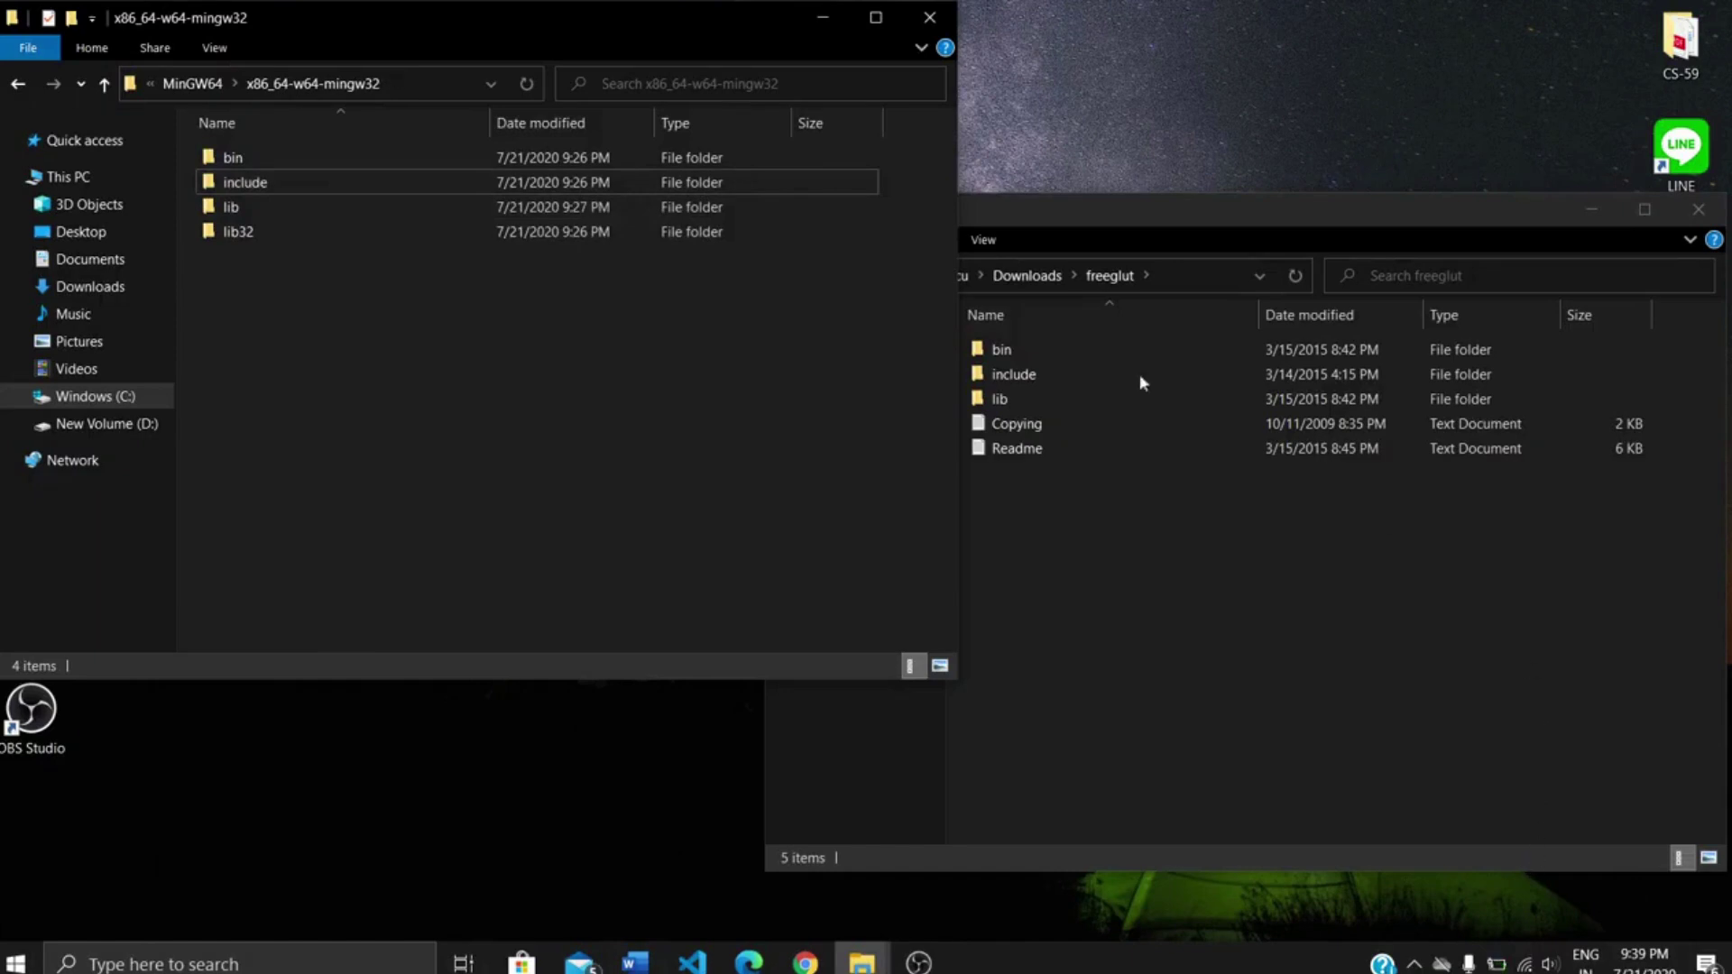
click(320, 192)
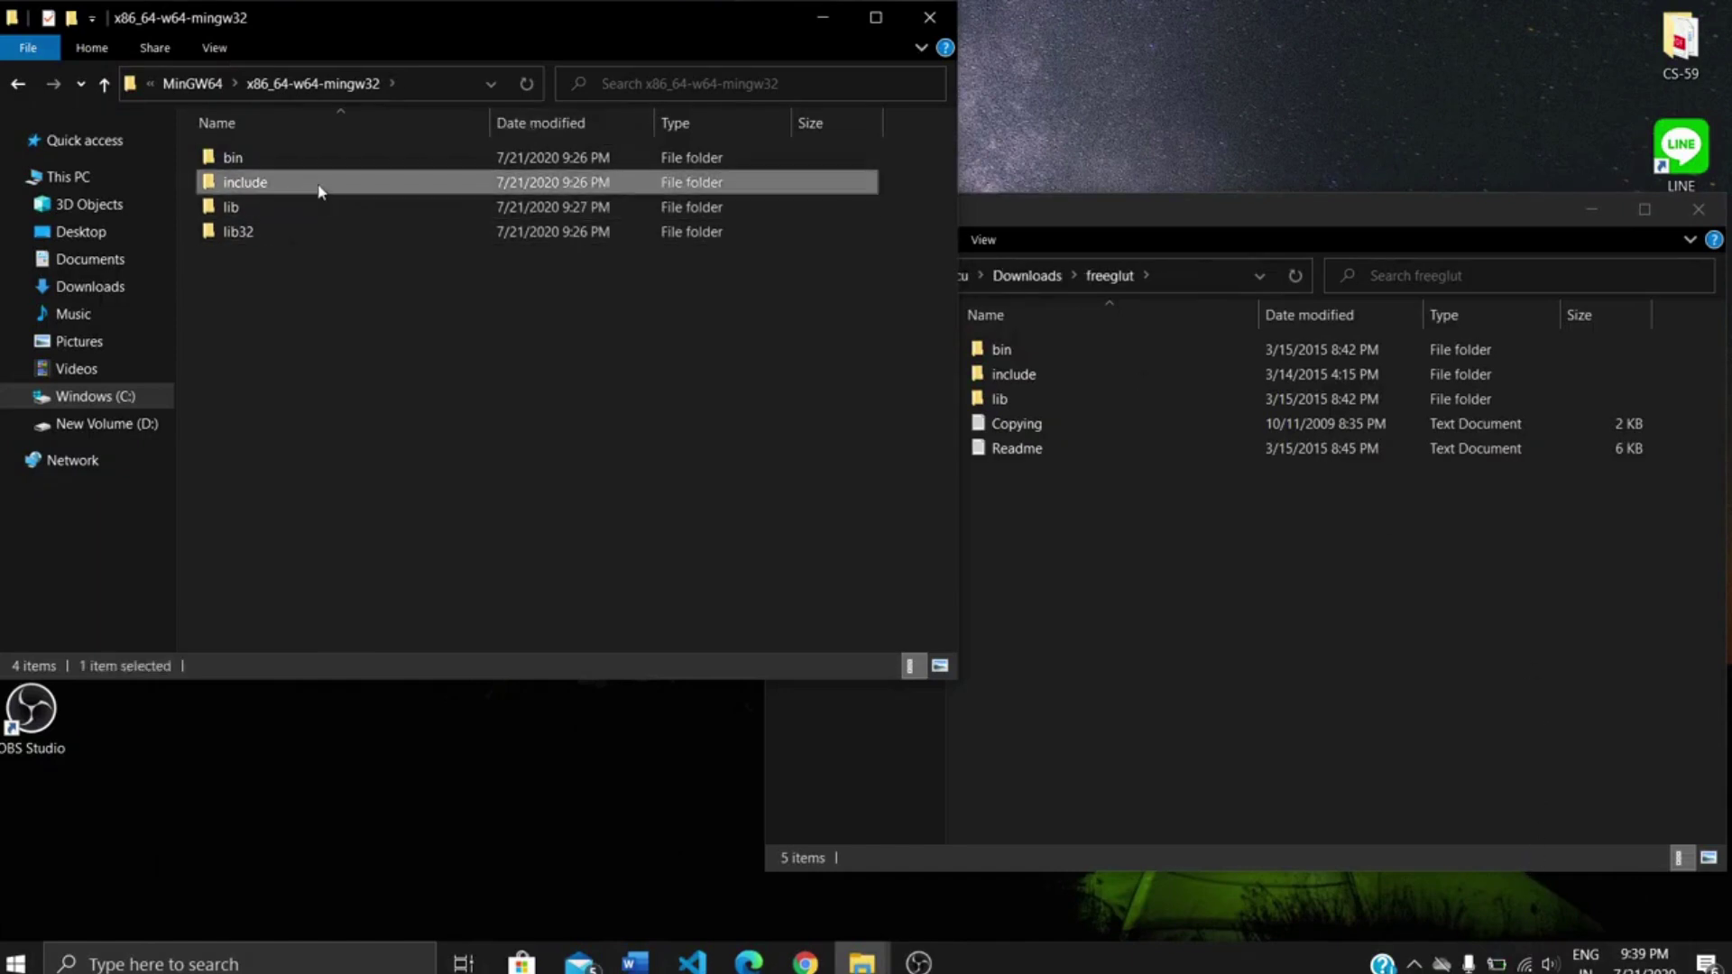
double_click(319, 191)
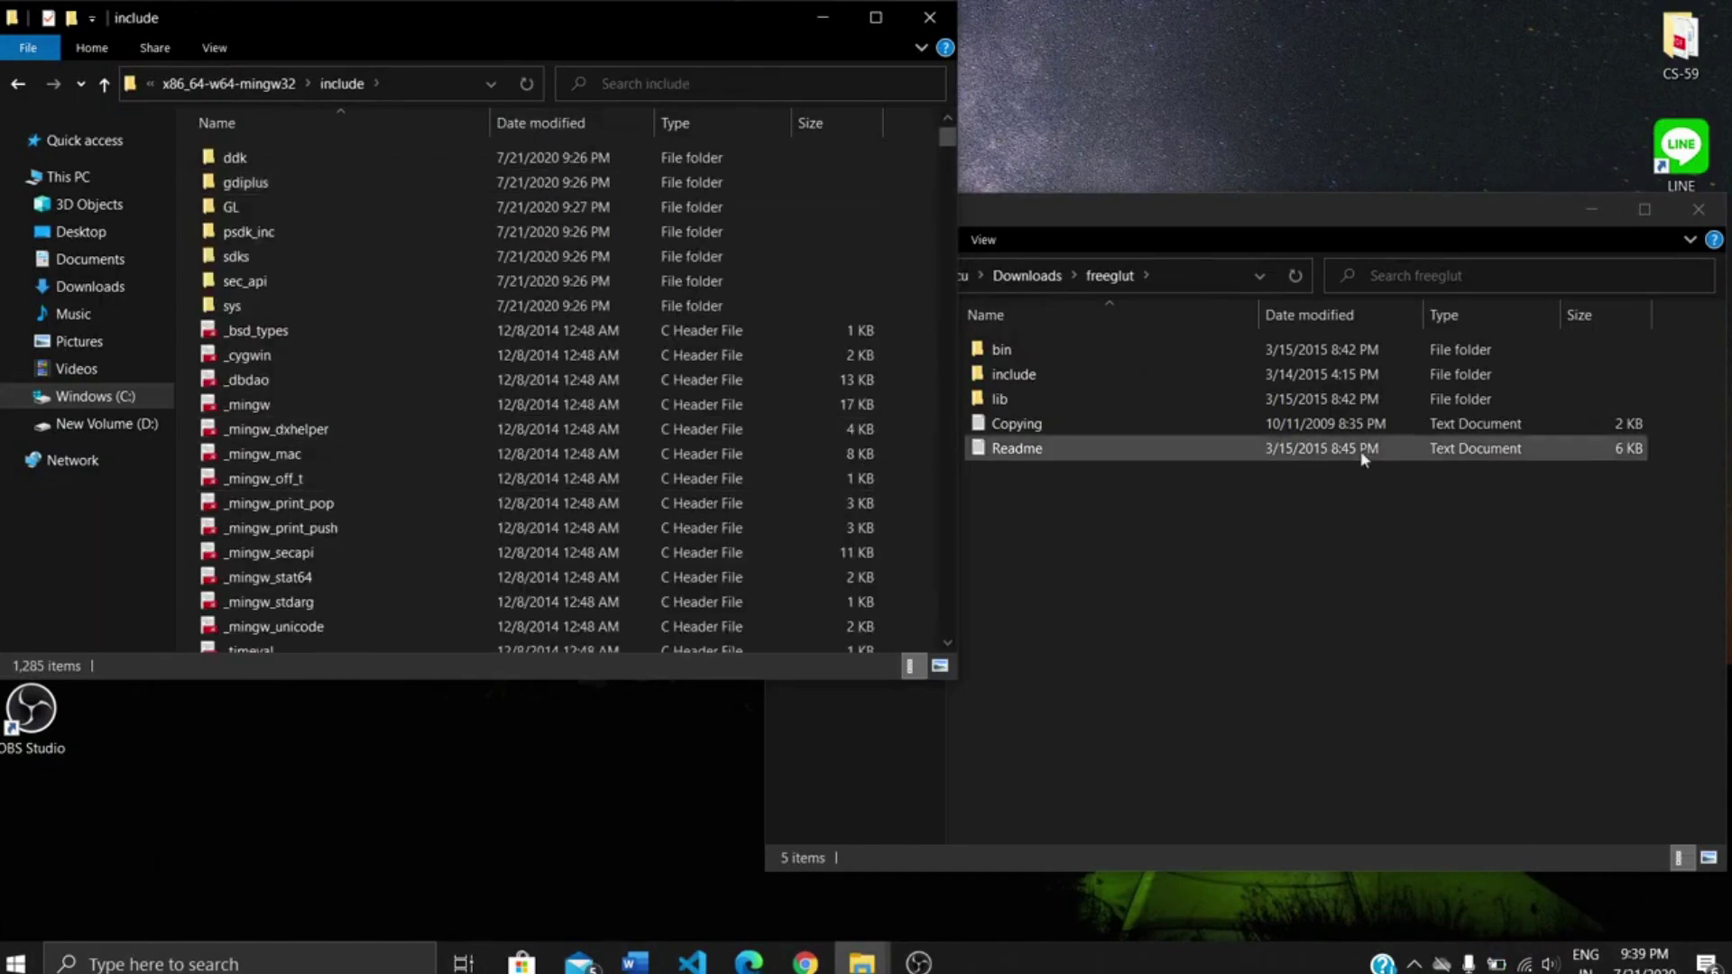
click(1382, 516)
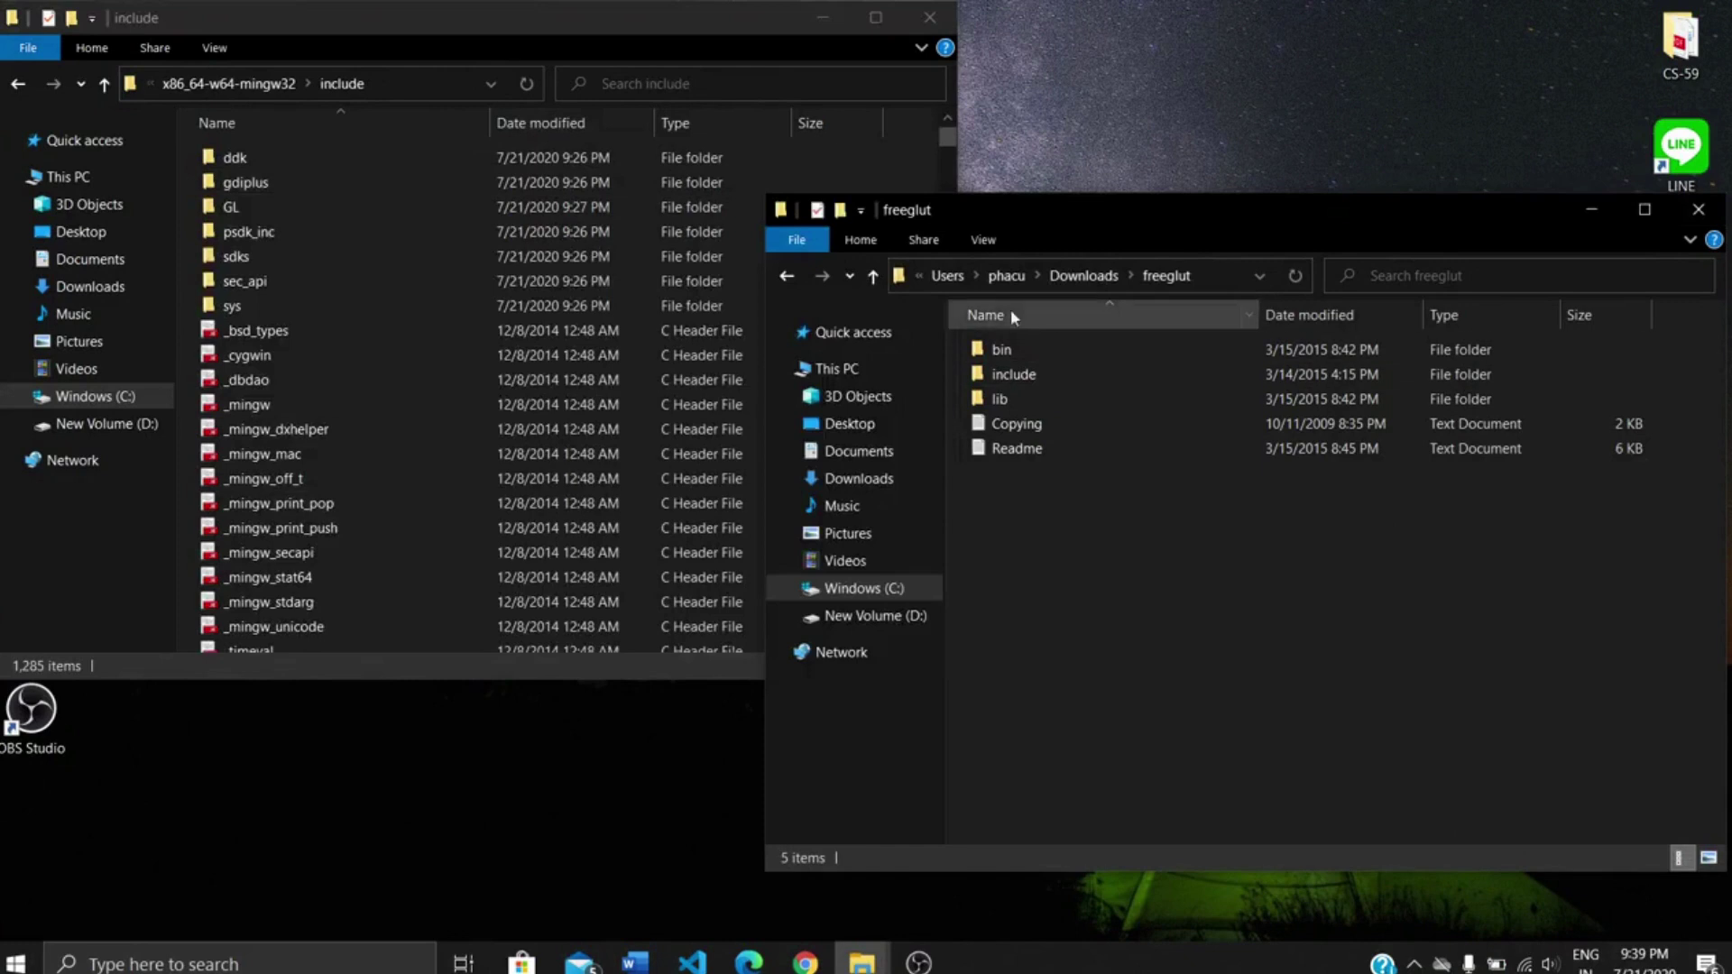
click(237, 208)
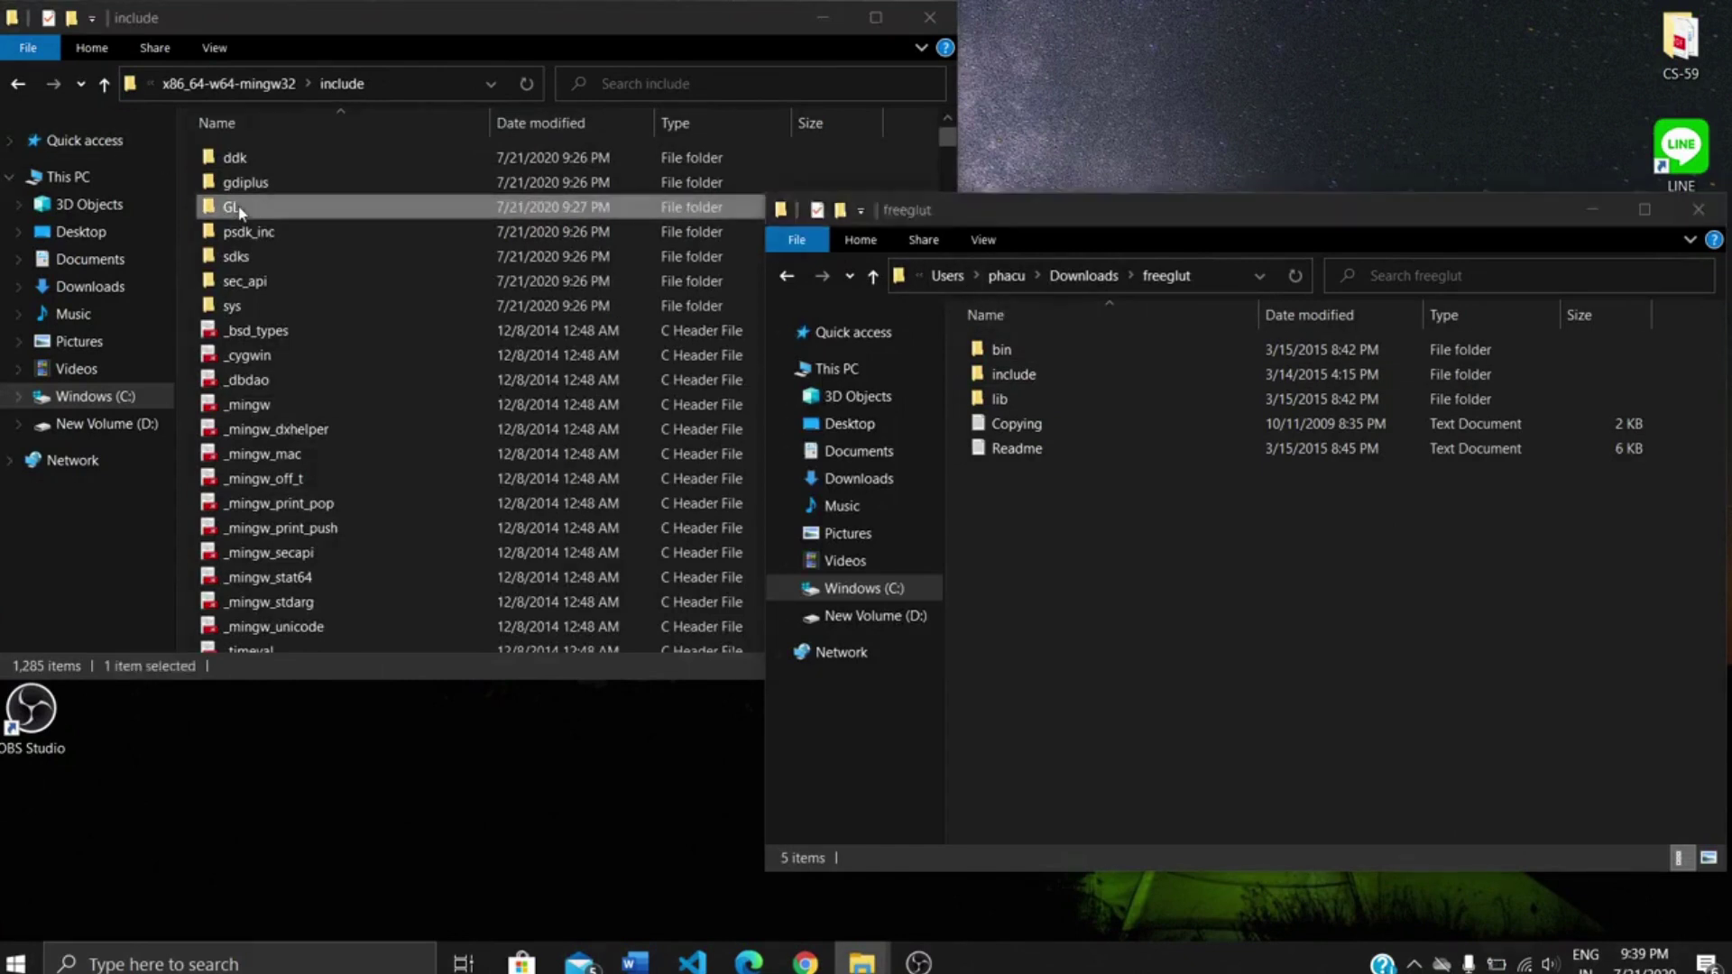
double_click(357, 208)
Copy the freeglut, freeglut_ext, freeglut_std and glut header files from the downloaded freeglut\include\GL folder
click(1335, 551)
drag(1078, 221, 1264, 171)
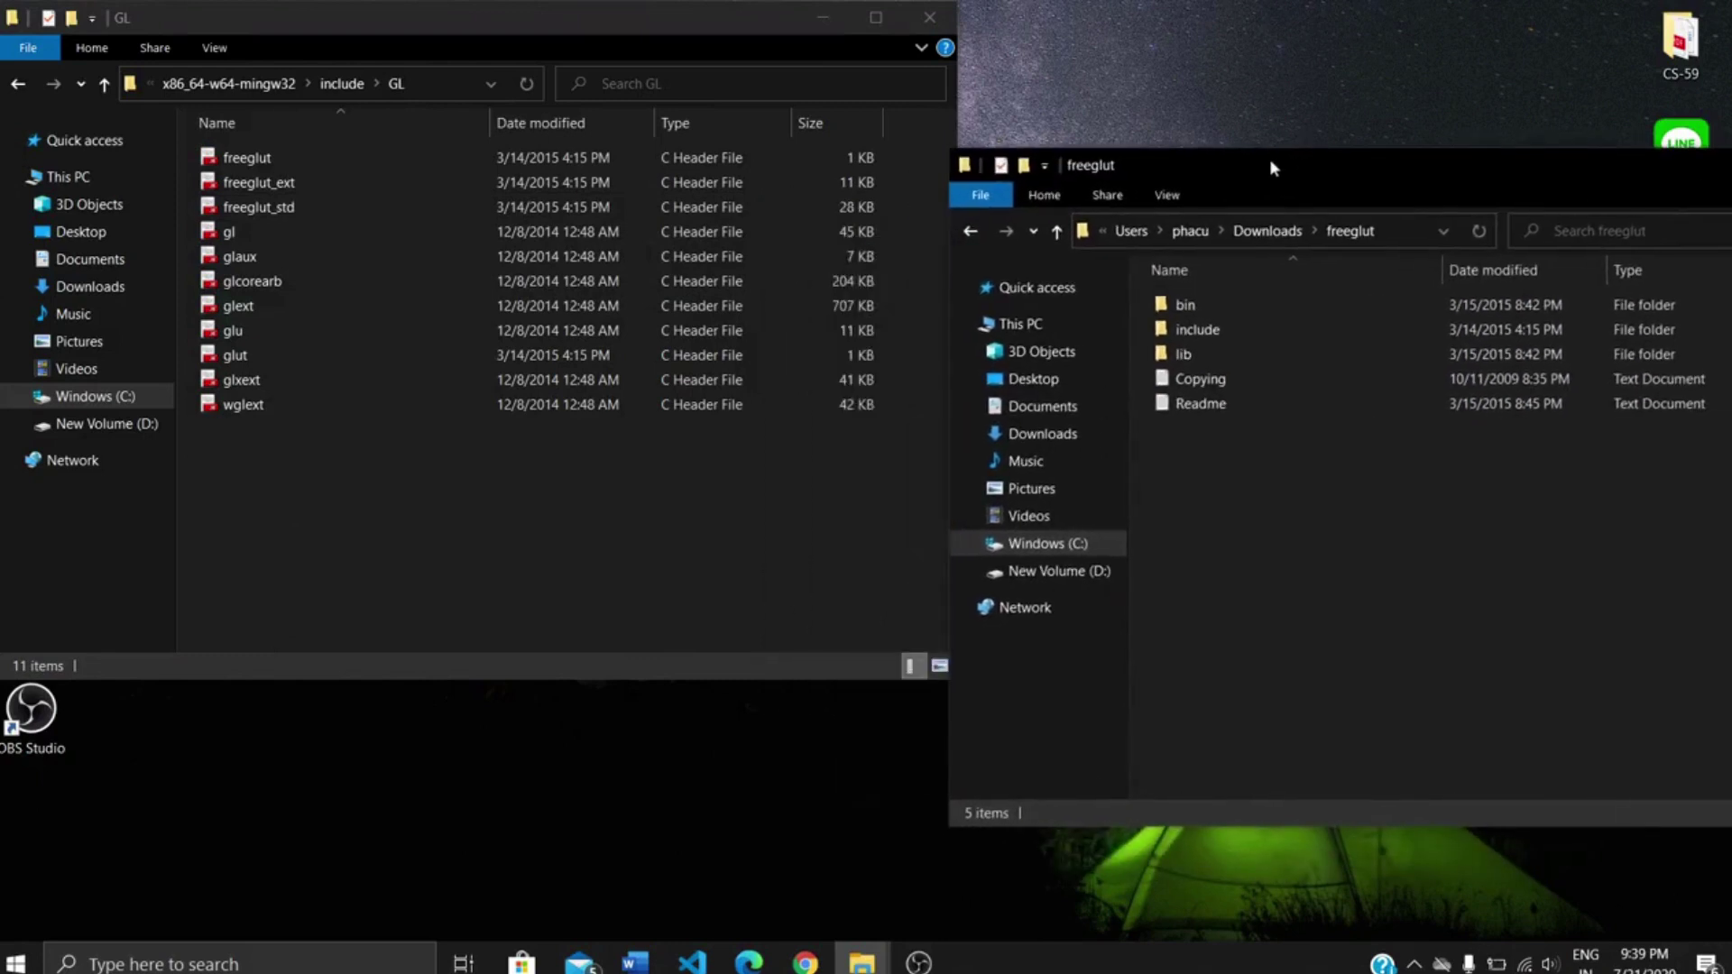
double_click(1225, 330)
double_click(1229, 312)
click(1226, 386)
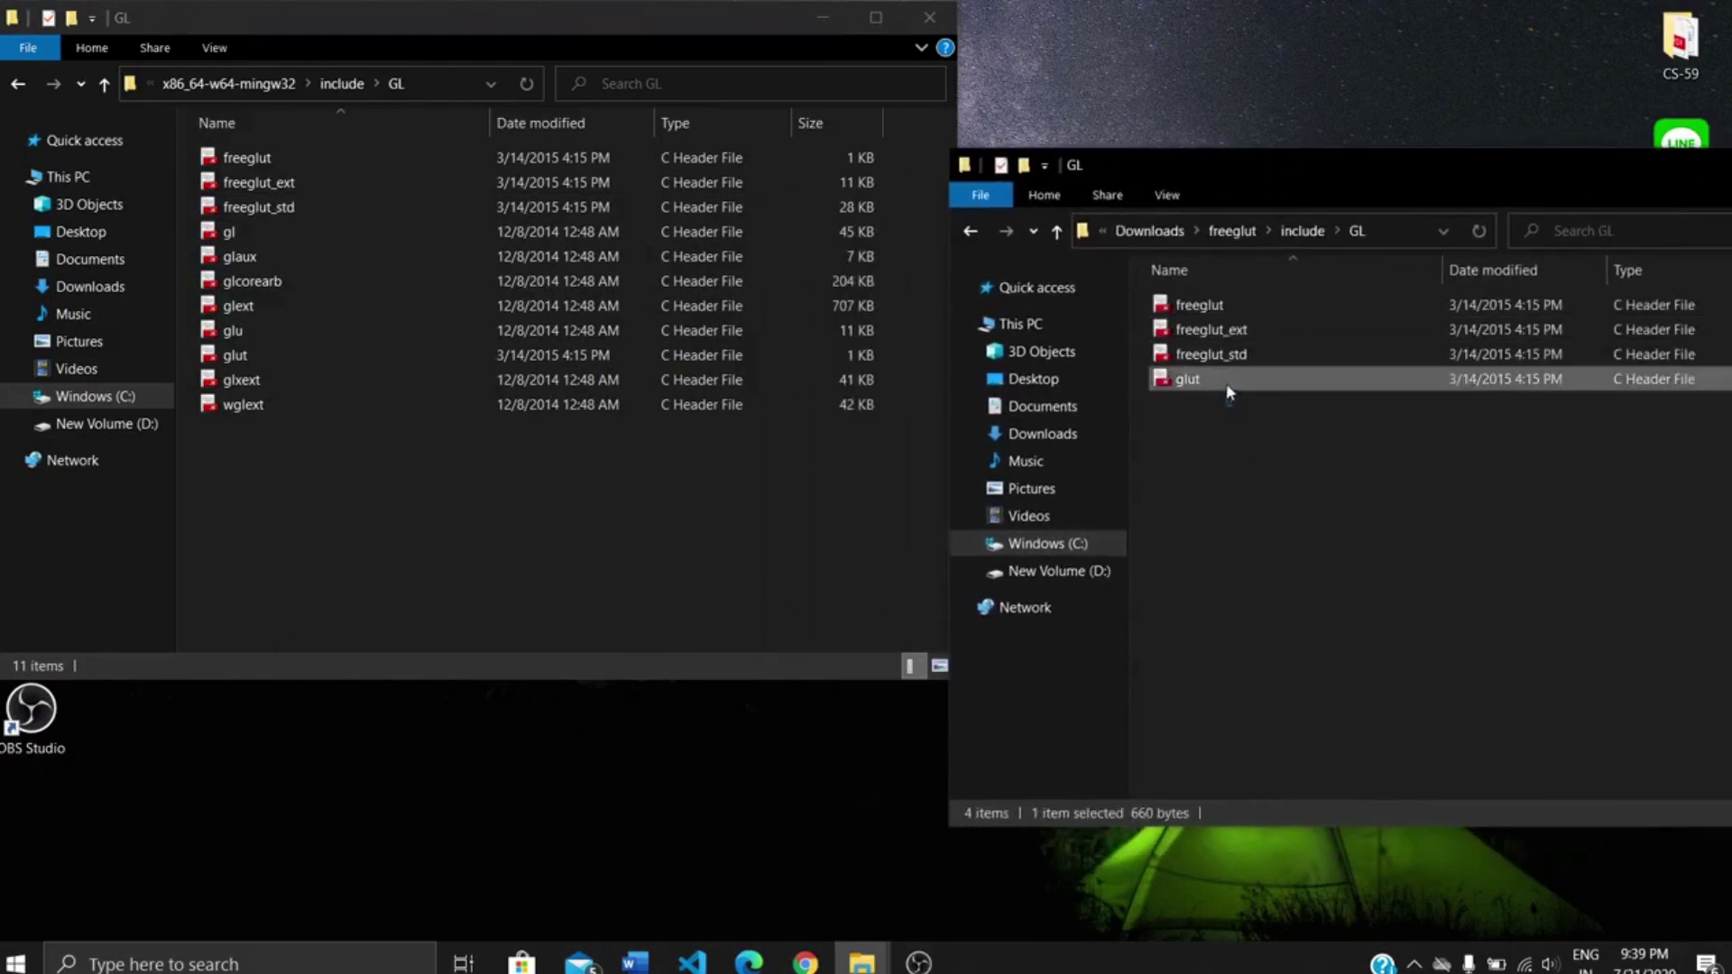
drag(1227, 395, 1230, 298)
right_click(1230, 298)
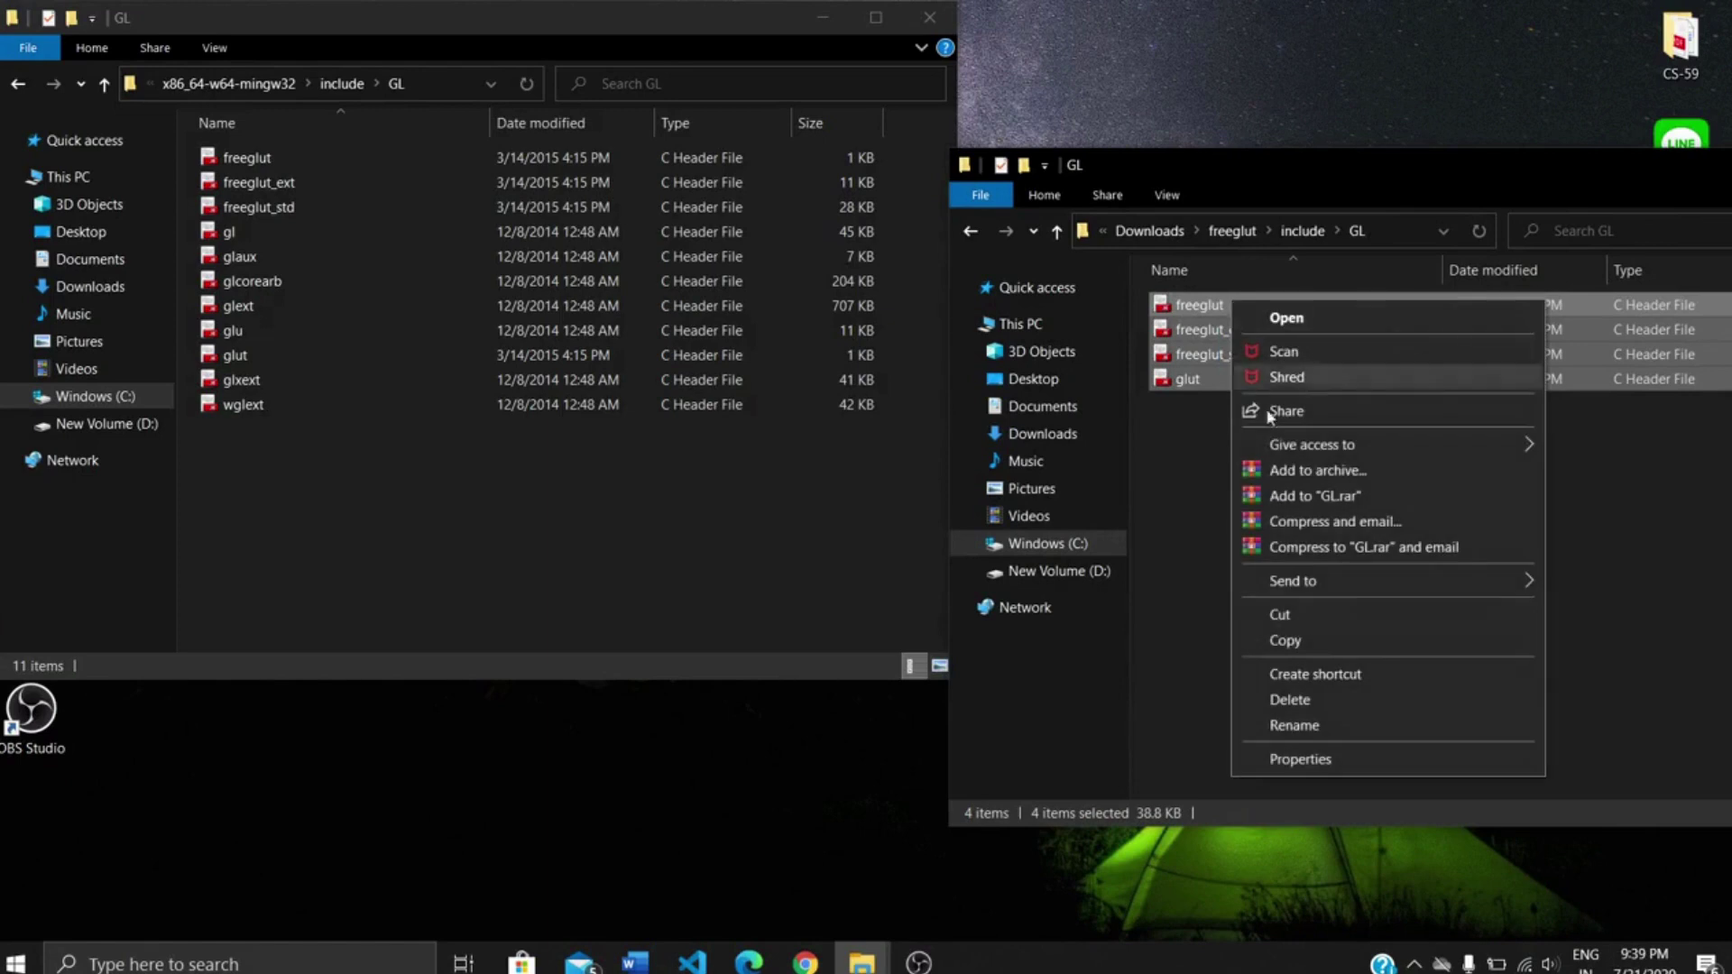
click(1319, 642)
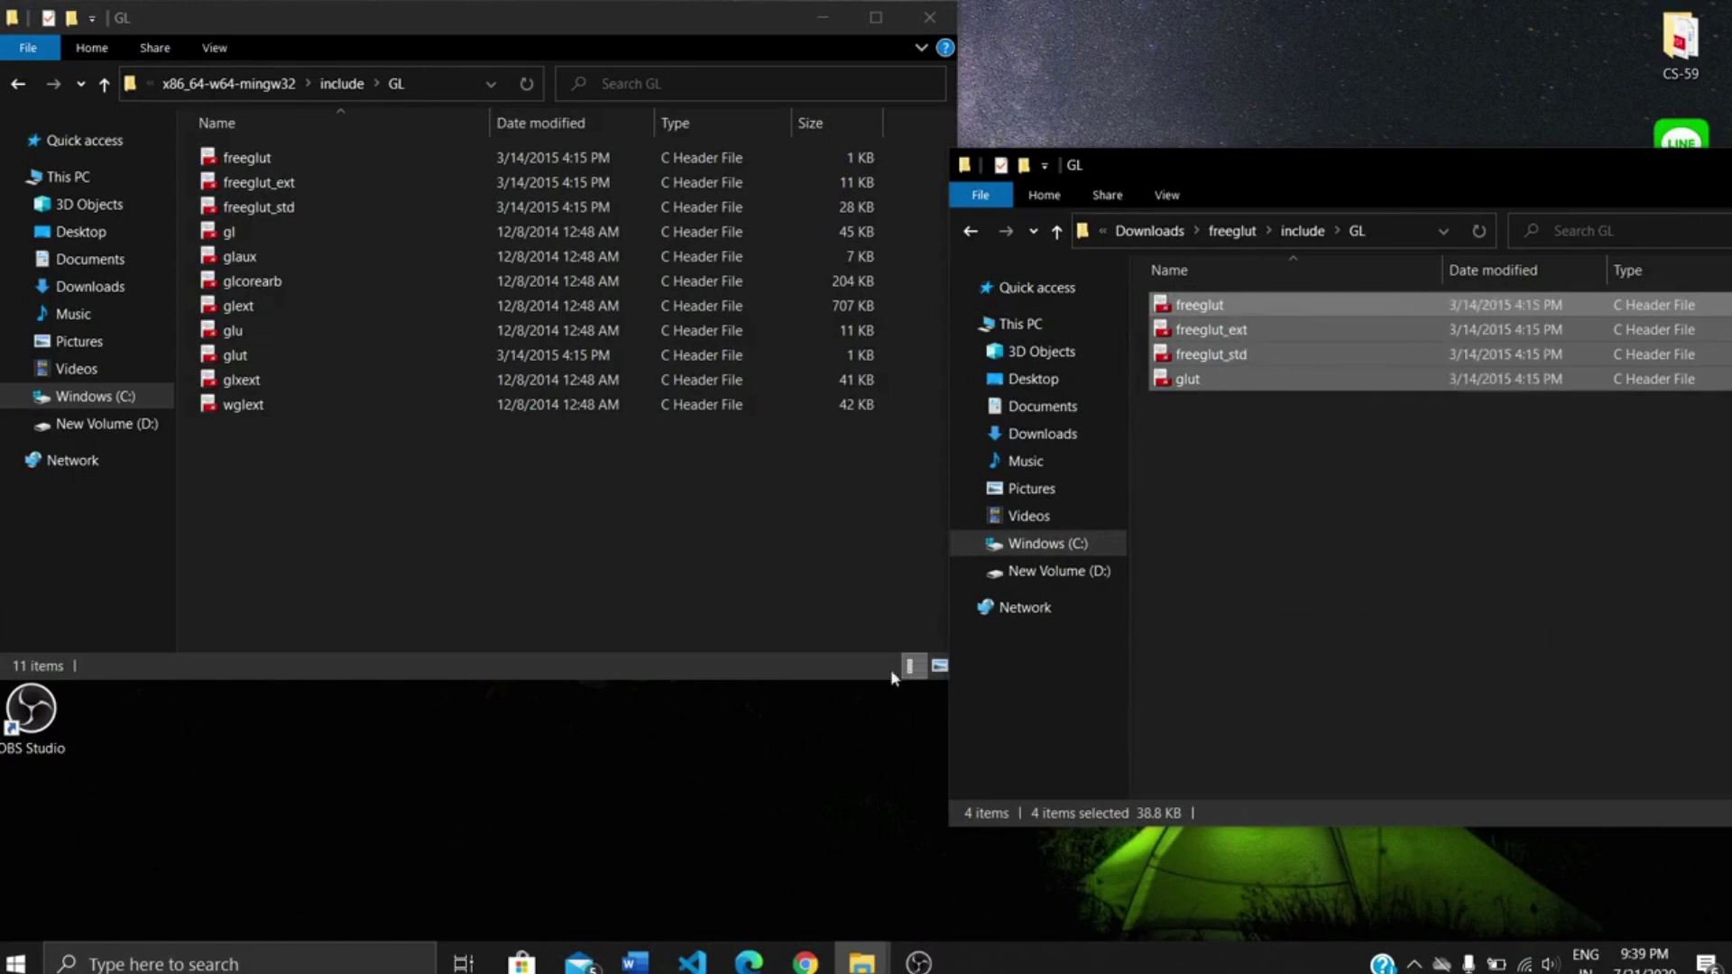
Paste the four header files into the x86_64-w64-mingw32\include\GL folder, replacing the existing ones and granting permission
click(436, 541)
right_click(435, 525)
click(526, 688)
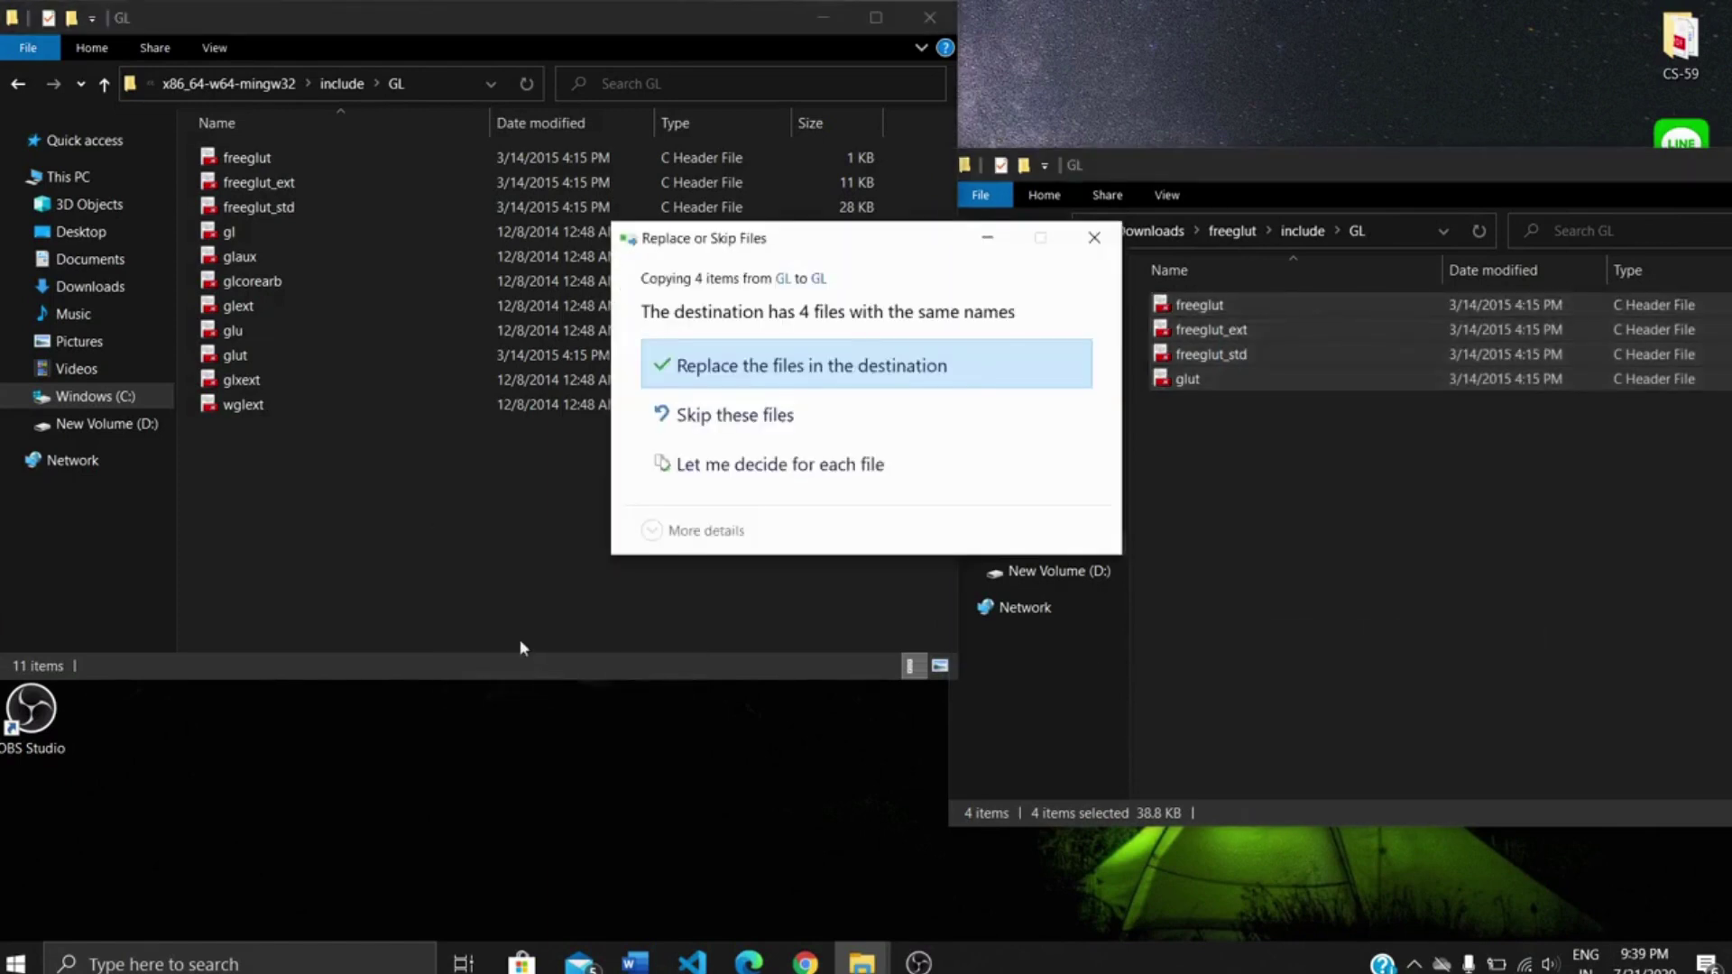
click(900, 376)
click(774, 421)
click(772, 424)
click(774, 420)
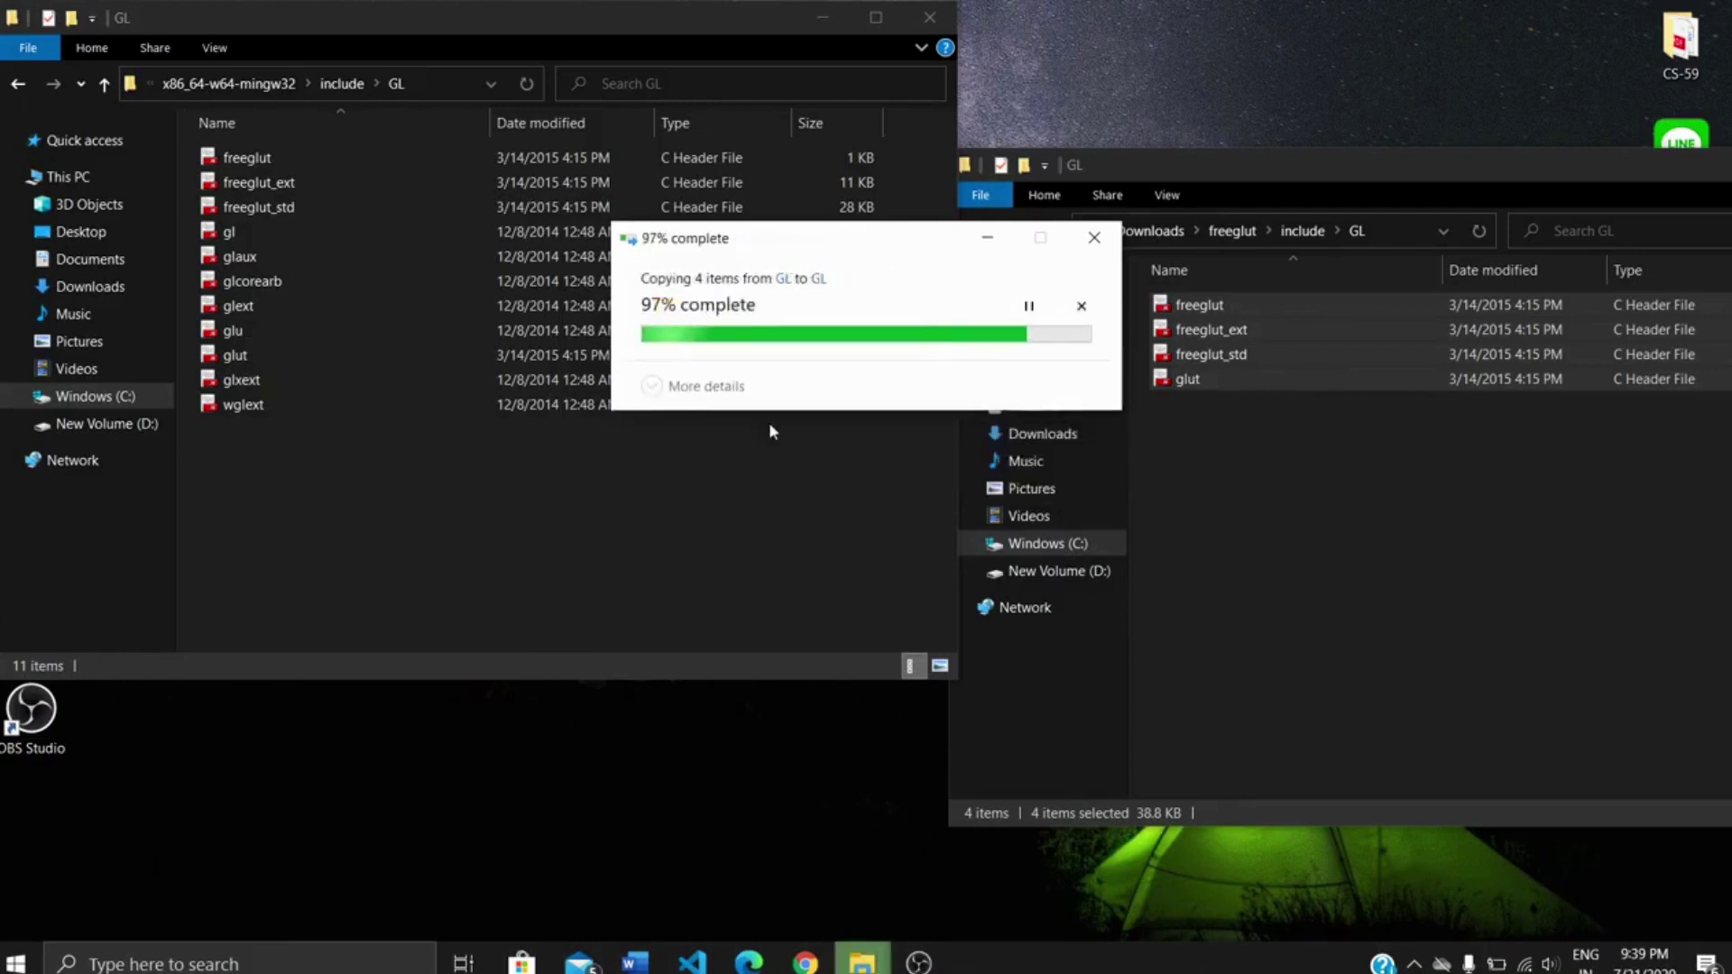
click(772, 422)
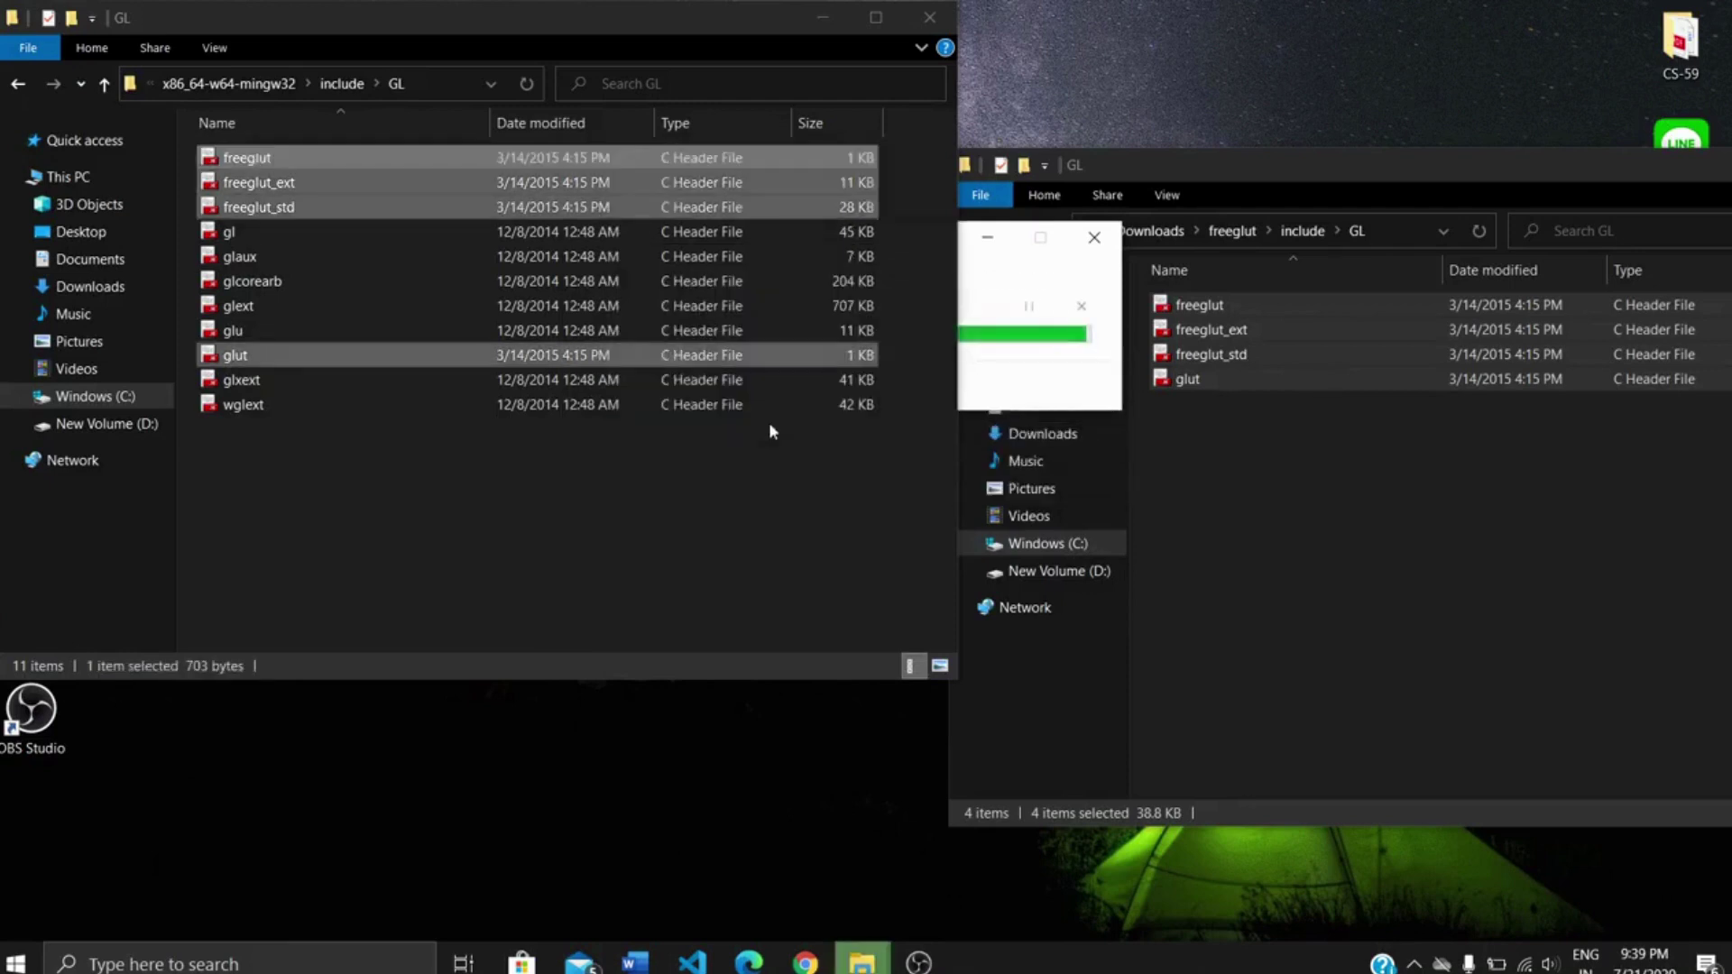
click(674, 512)
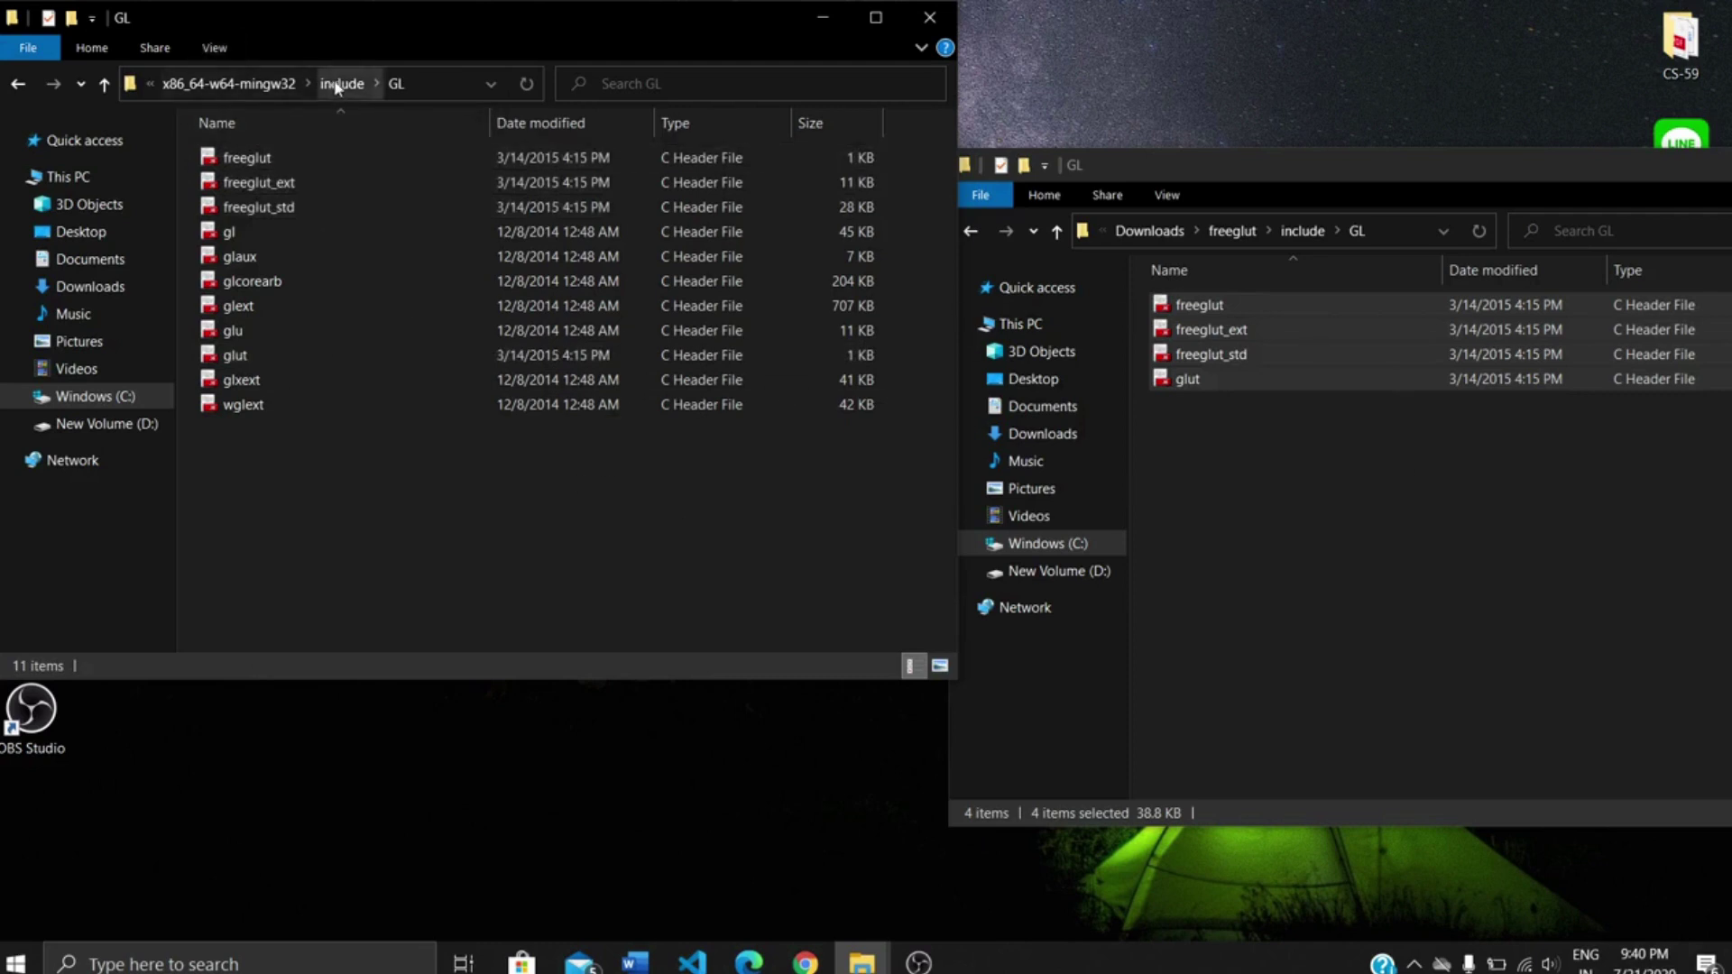
Return to the x86_64-w64-mingw32 folder and open its lib folder
click(20, 94)
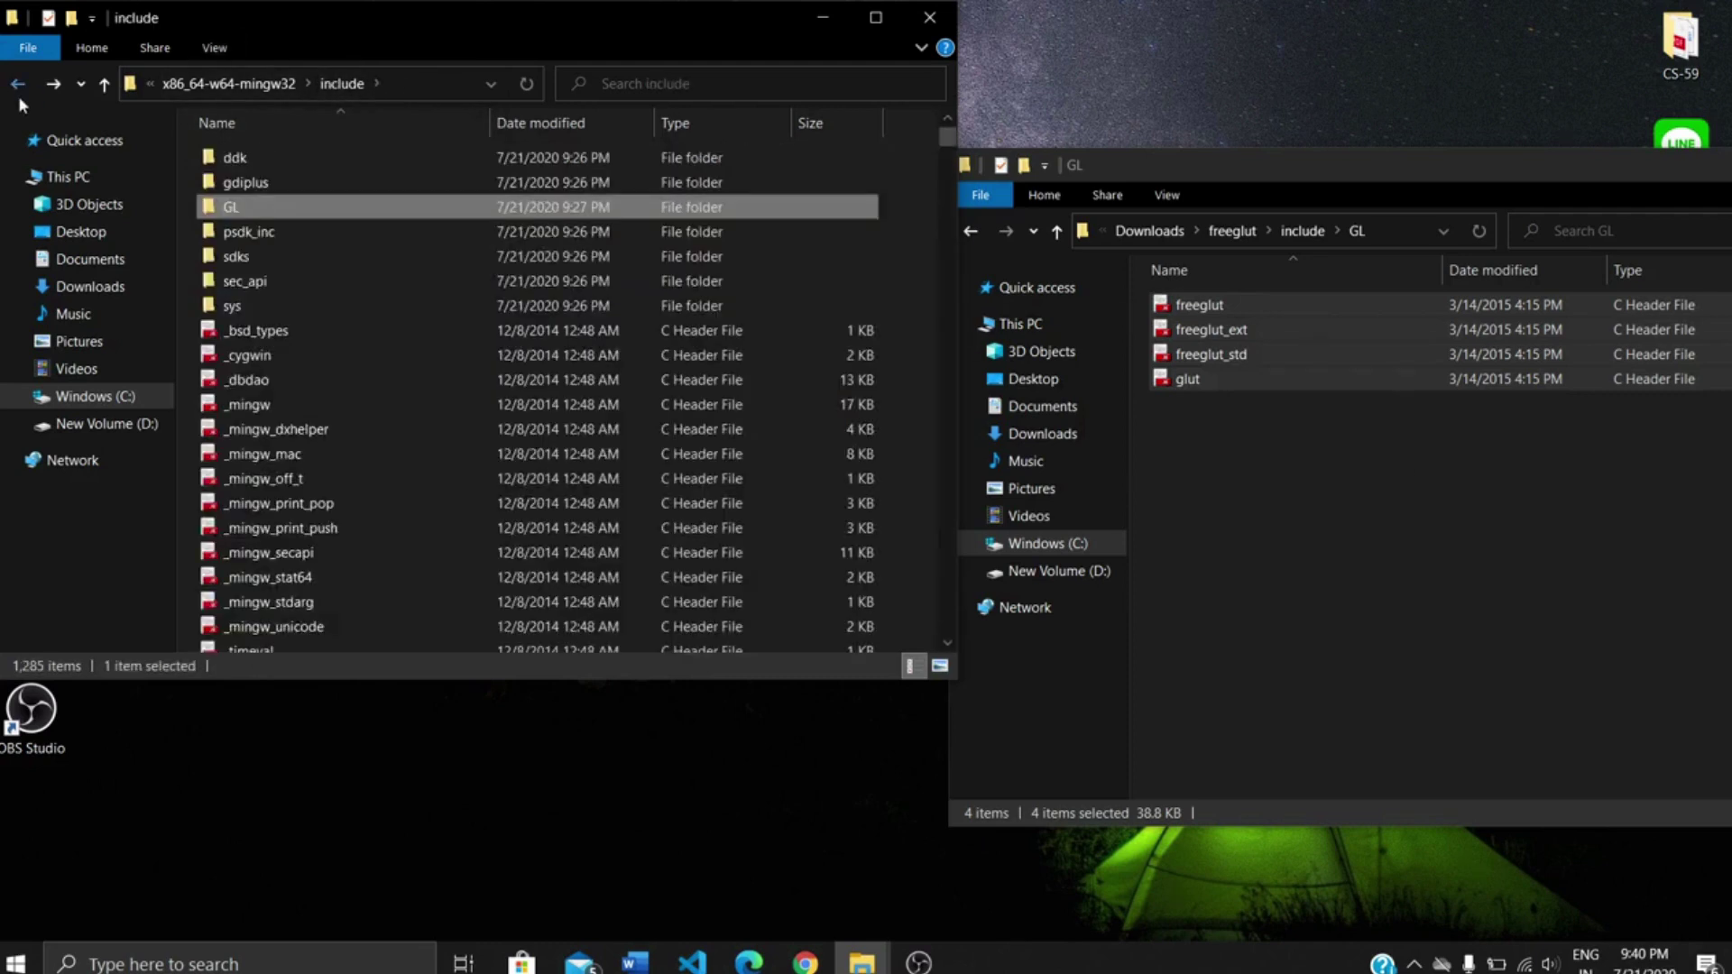
click(20, 97)
click(328, 322)
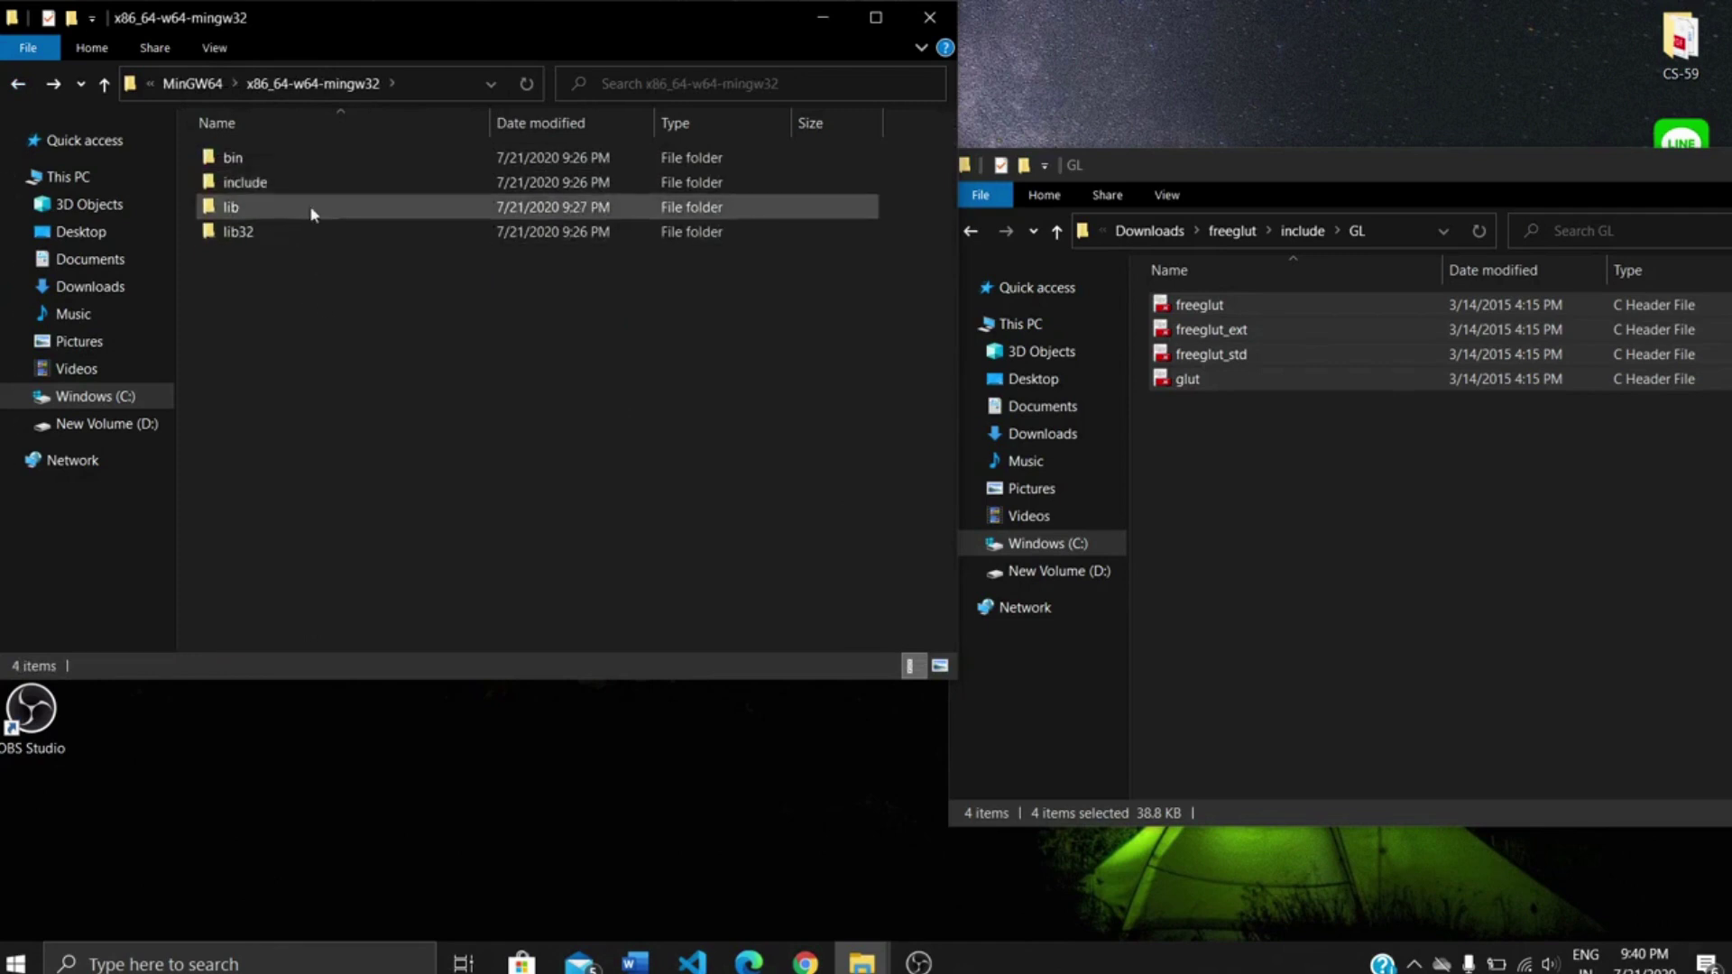
double_click(313, 213)
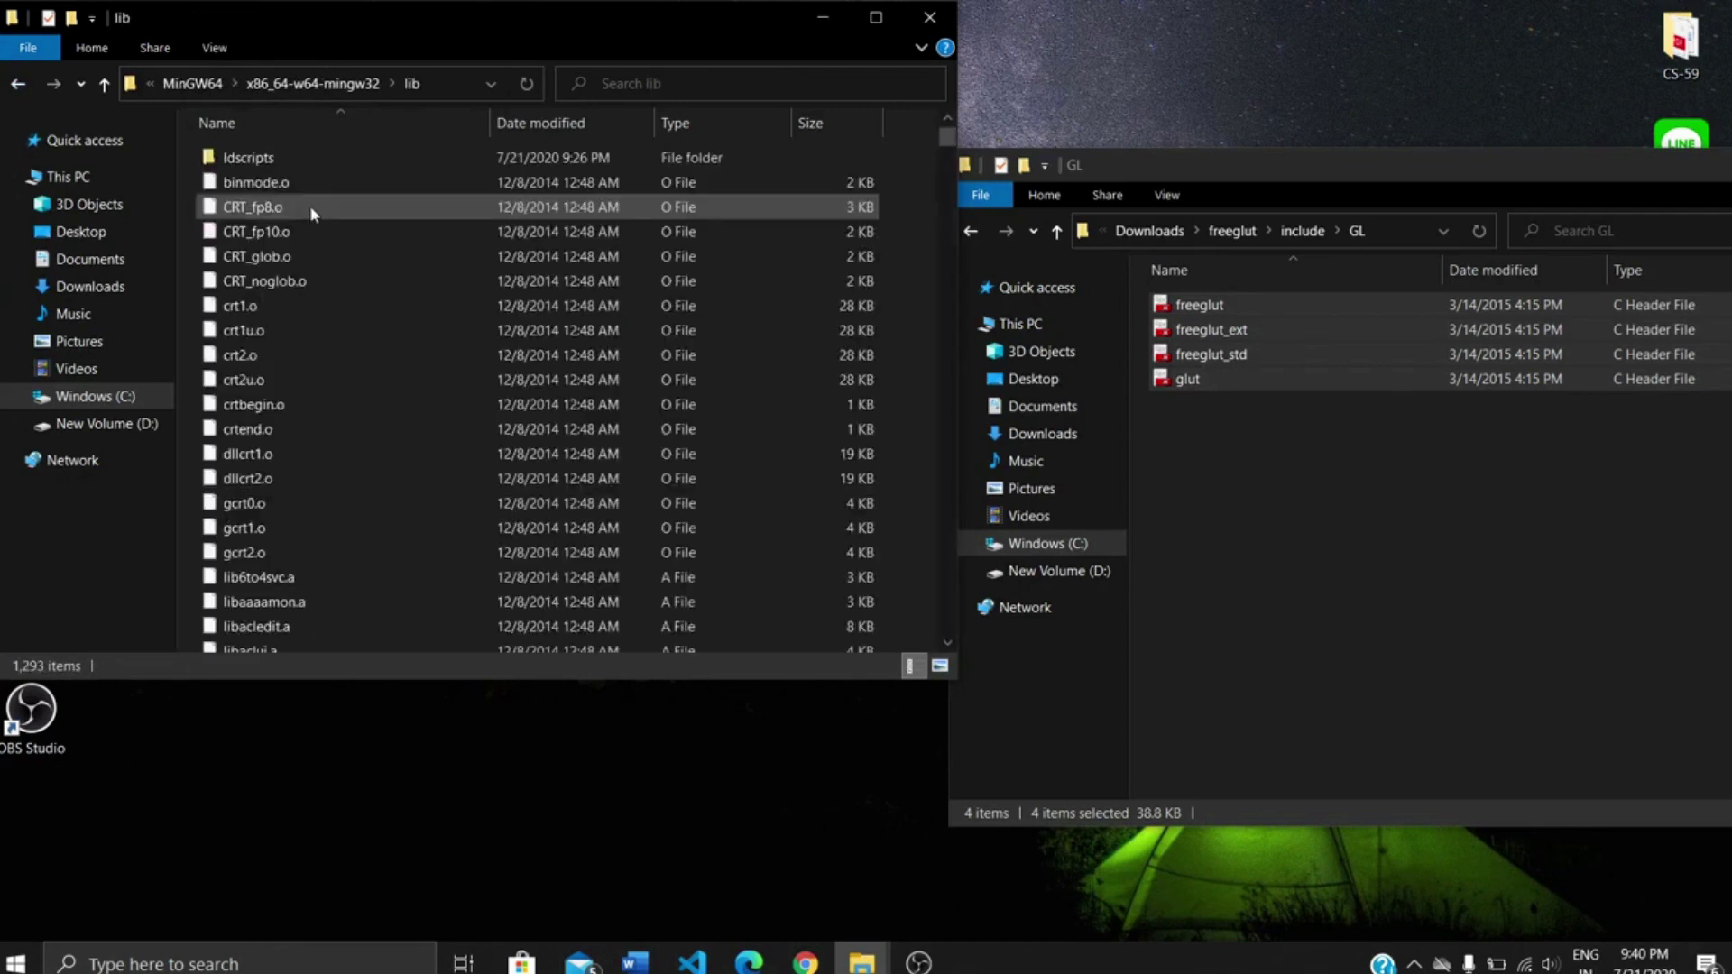
Copy libfreeglut.a and libfreeglut_static.a from the downloaded freeglut\lib\x64 folder
click(1343, 491)
click(965, 233)
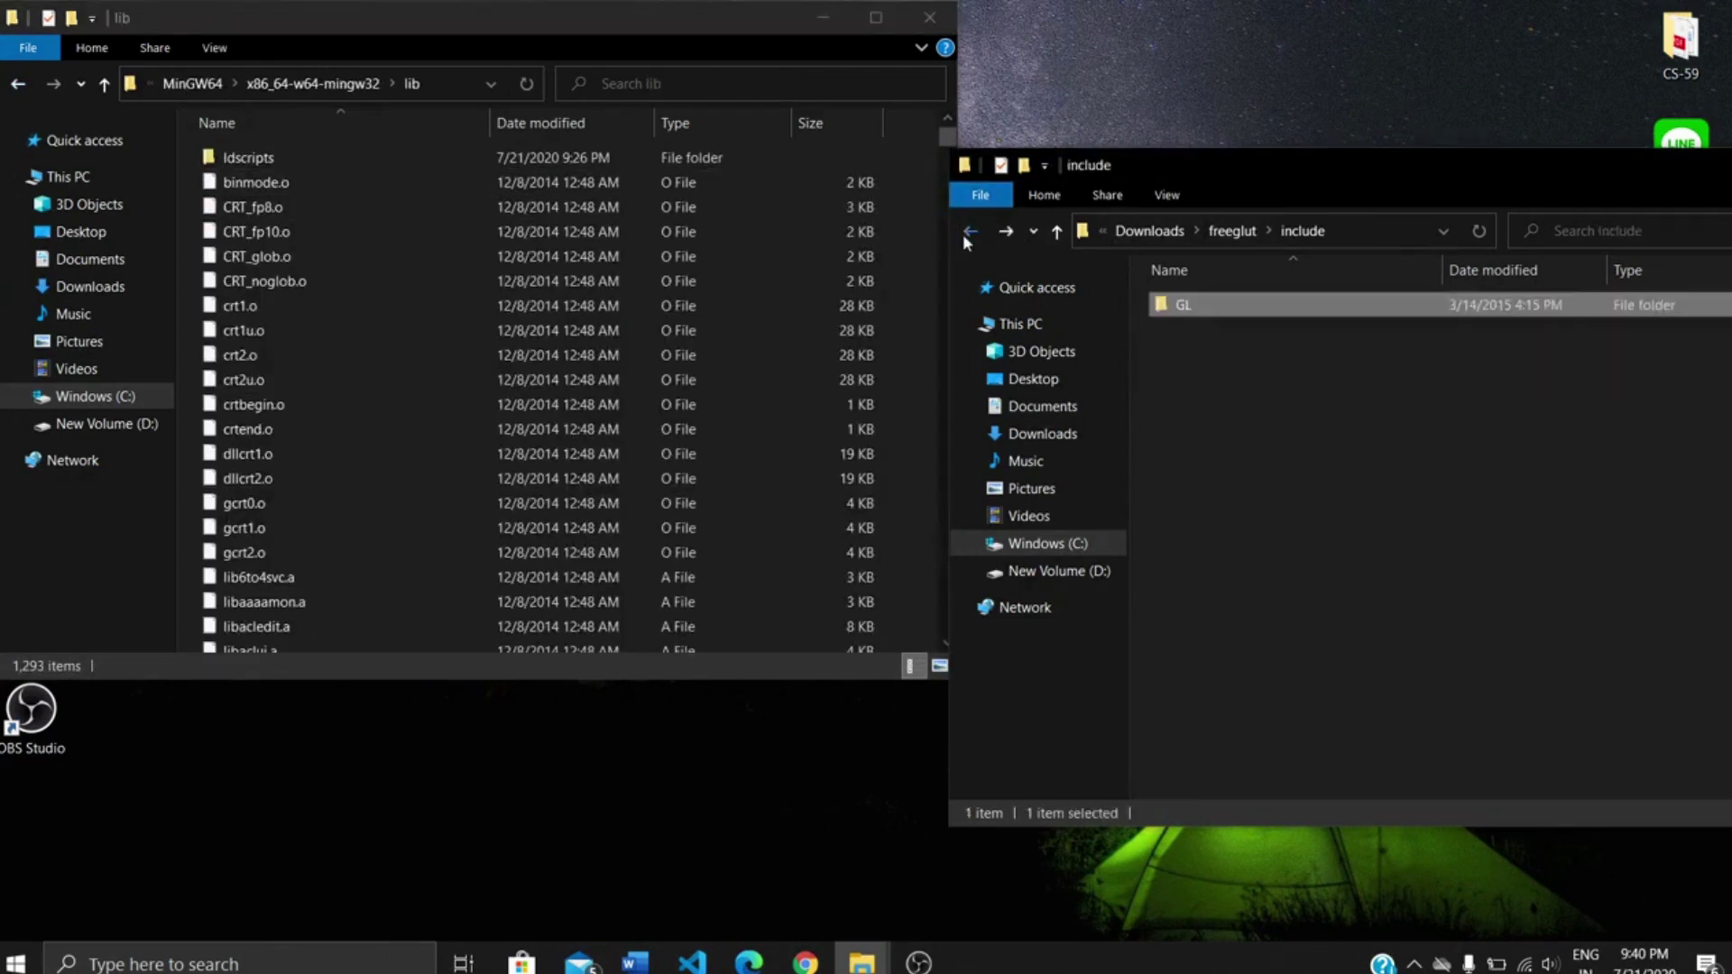
click(966, 228)
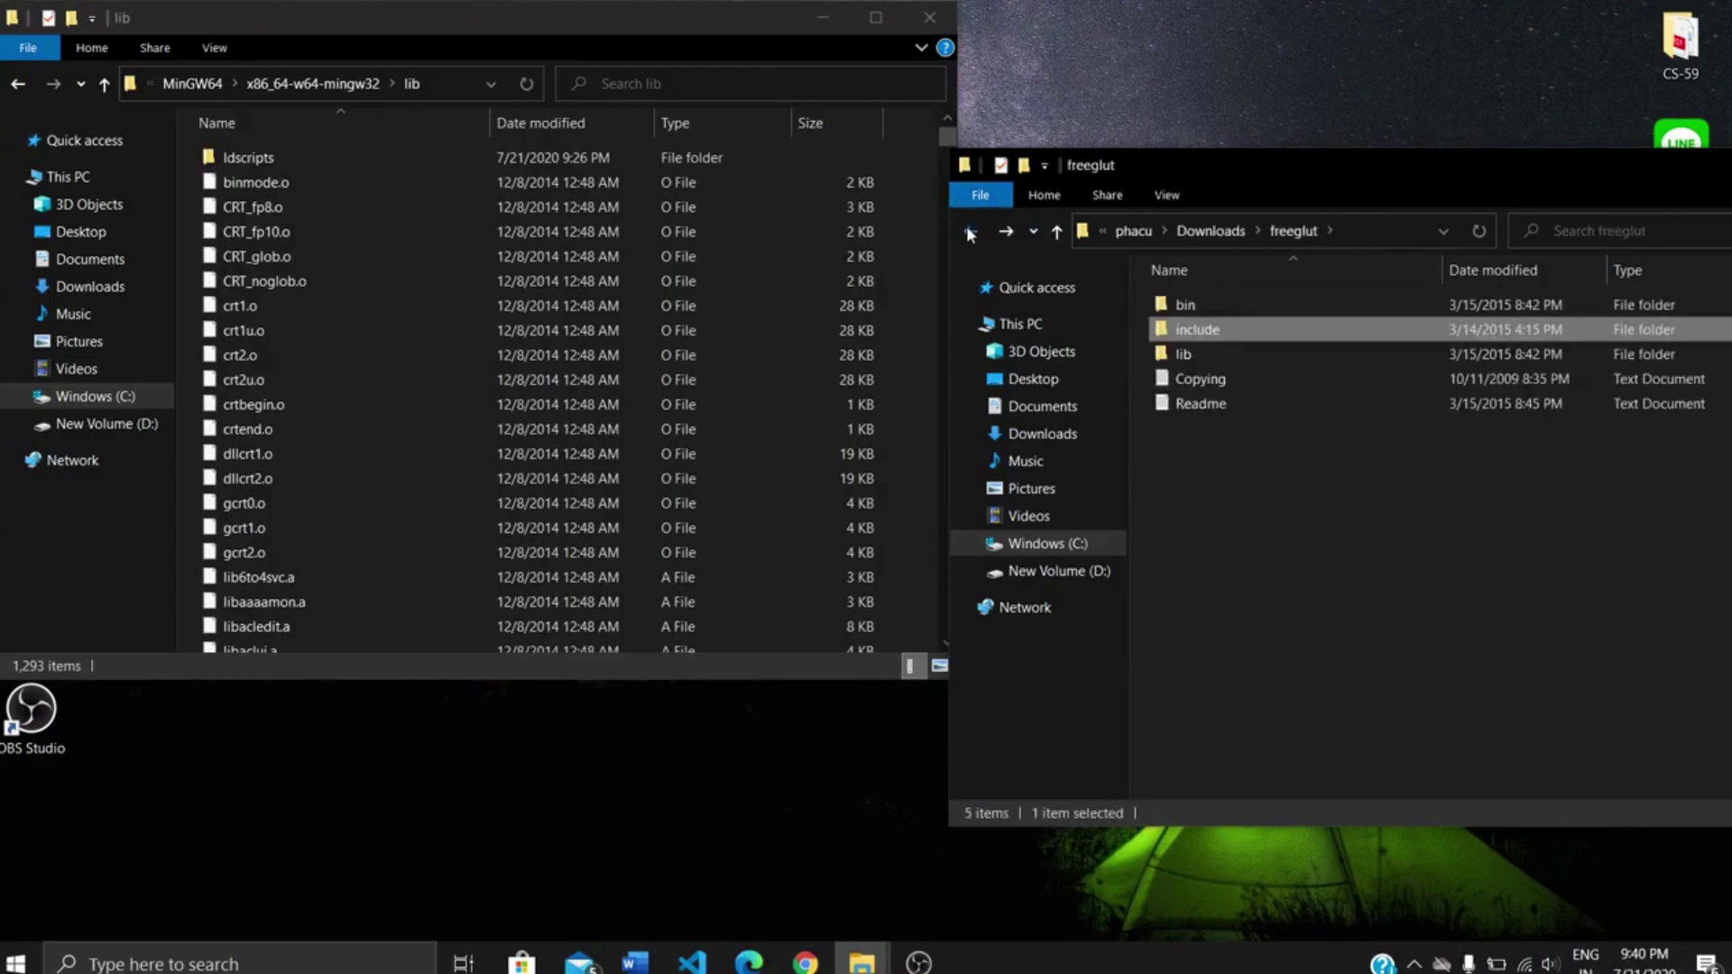
double_click(1220, 355)
drag(1231, 413, 1207, 341)
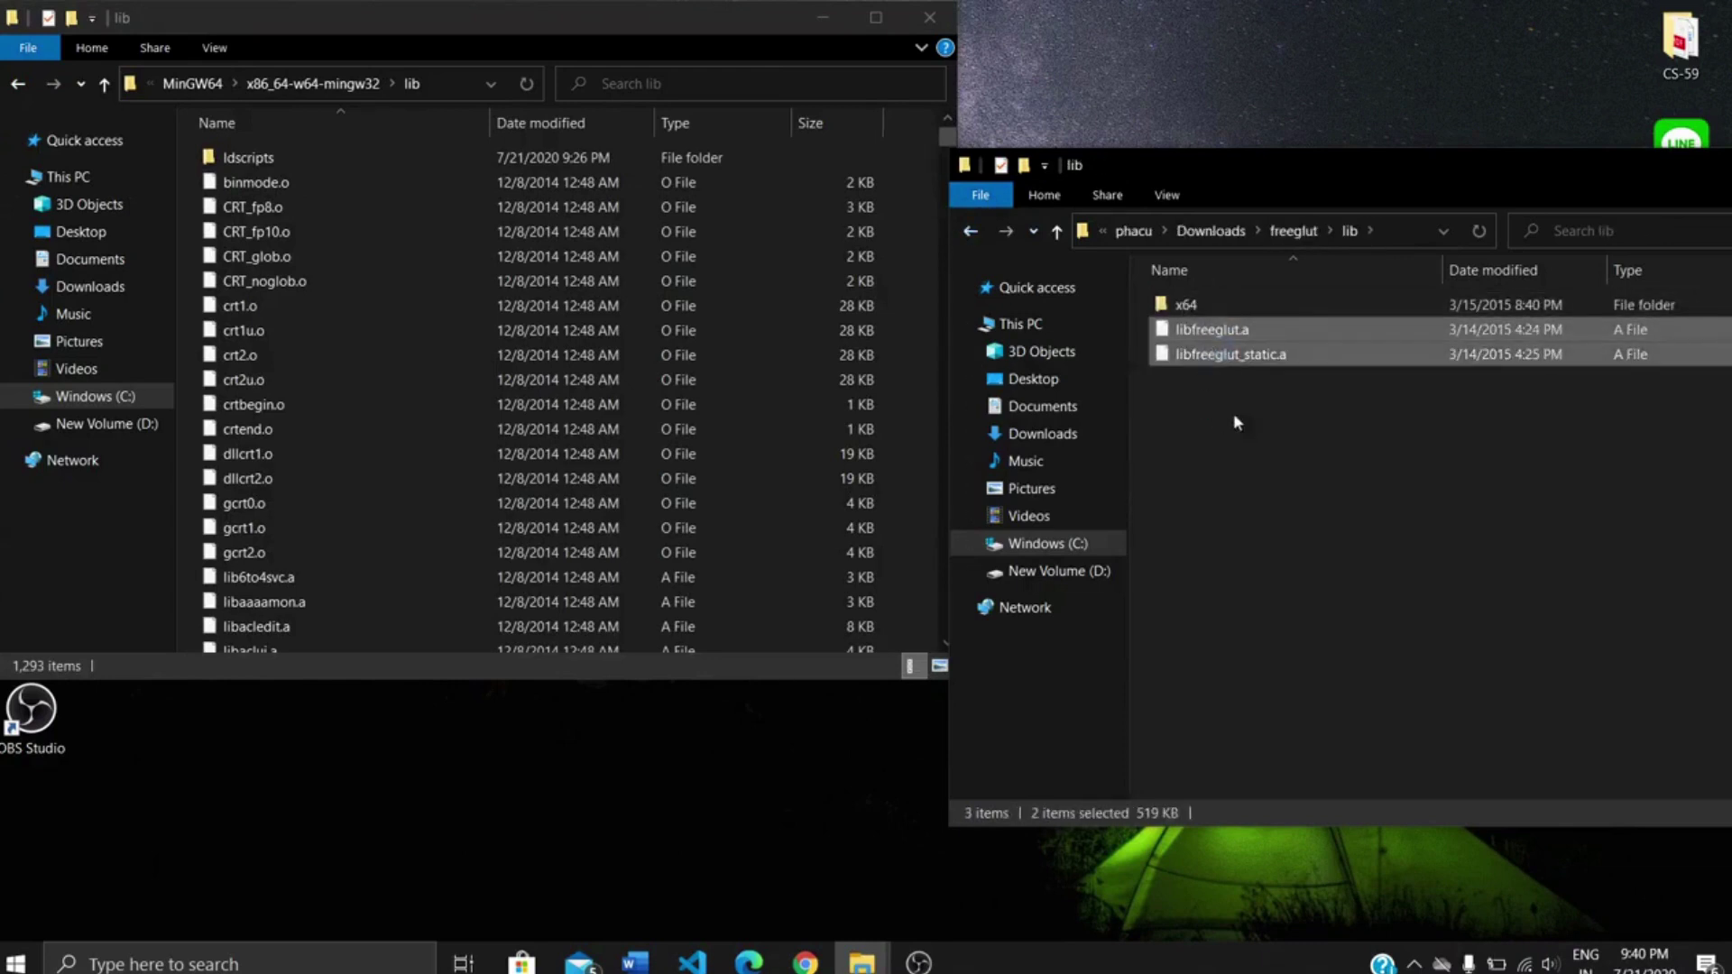
click(1235, 295)
double_click(1241, 296)
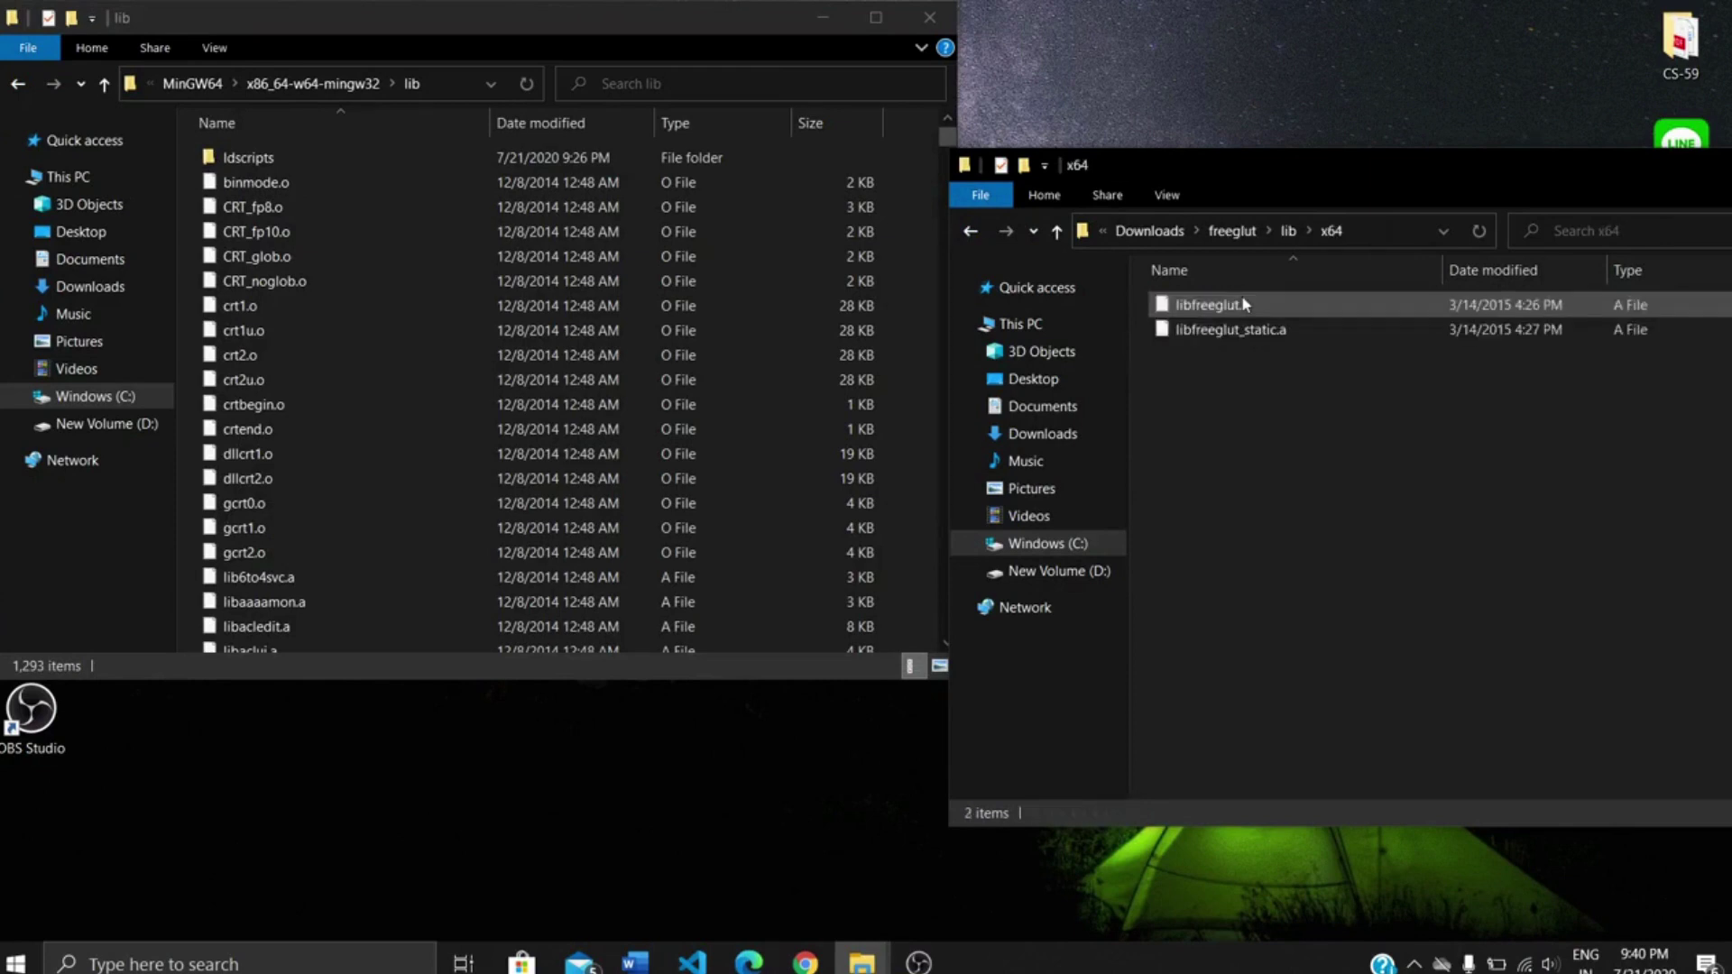
drag(1238, 368, 1218, 311)
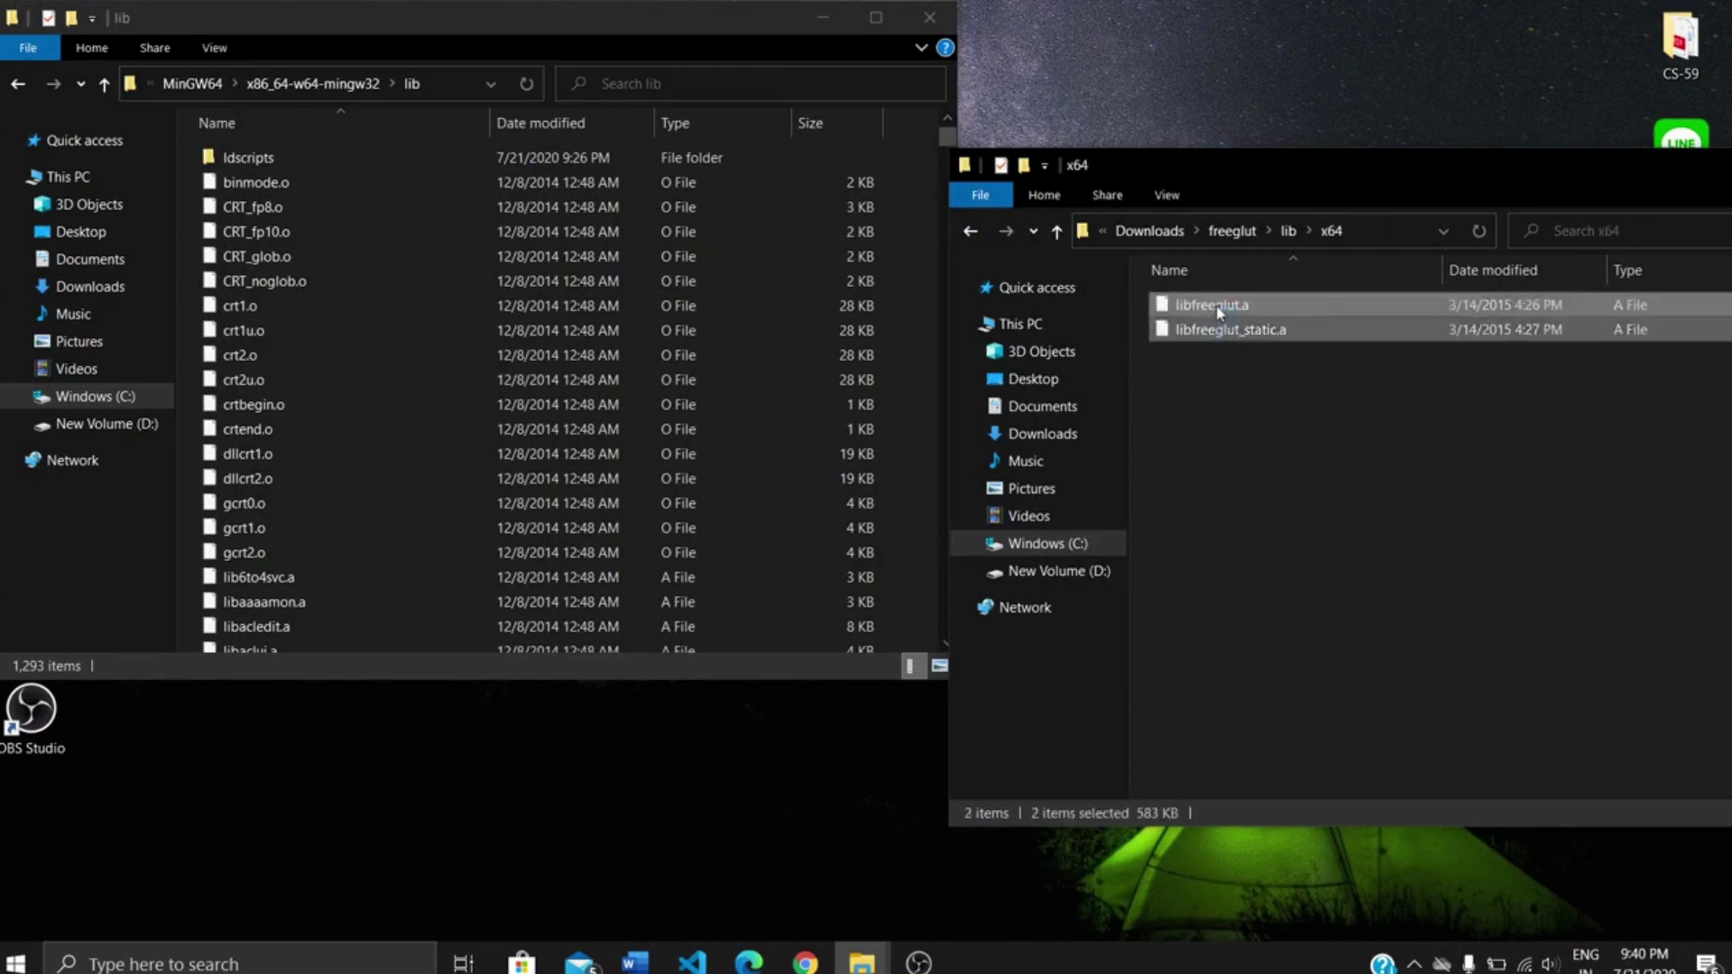
right_click(1218, 312)
click(1317, 614)
Paste the two library files into the x86_64-w64-mingw32\lib folder, replacing the existing ones and granting administrator permission
click(754, 18)
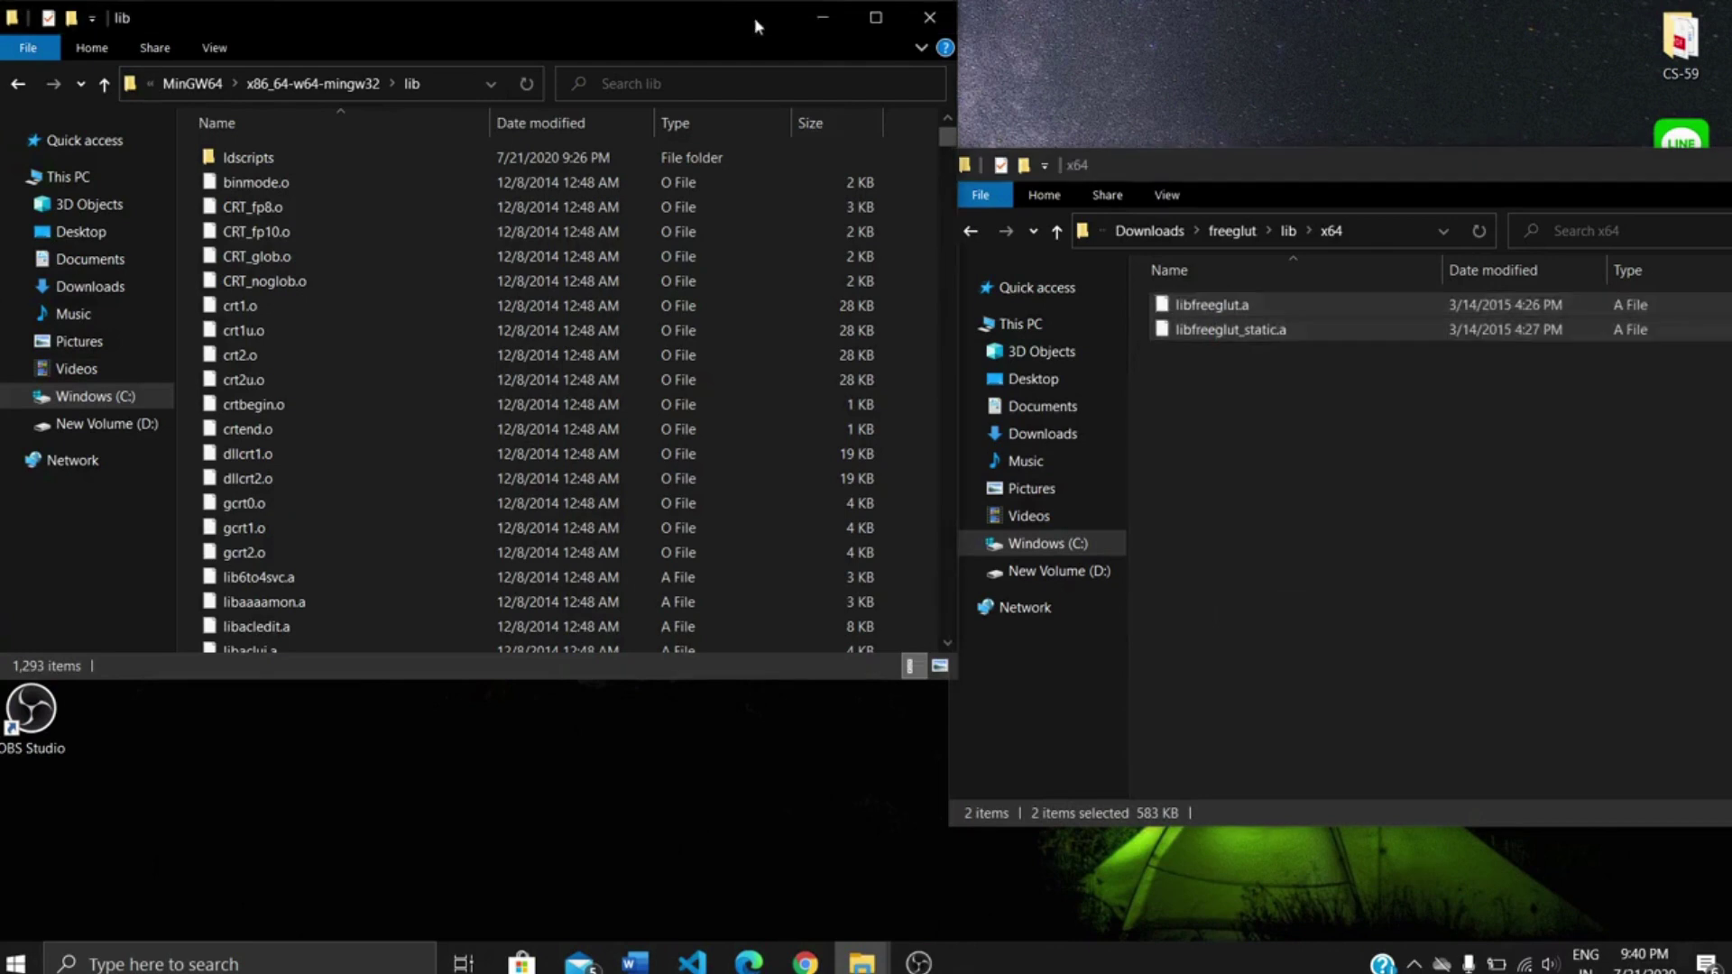
right_click(906, 206)
click(992, 362)
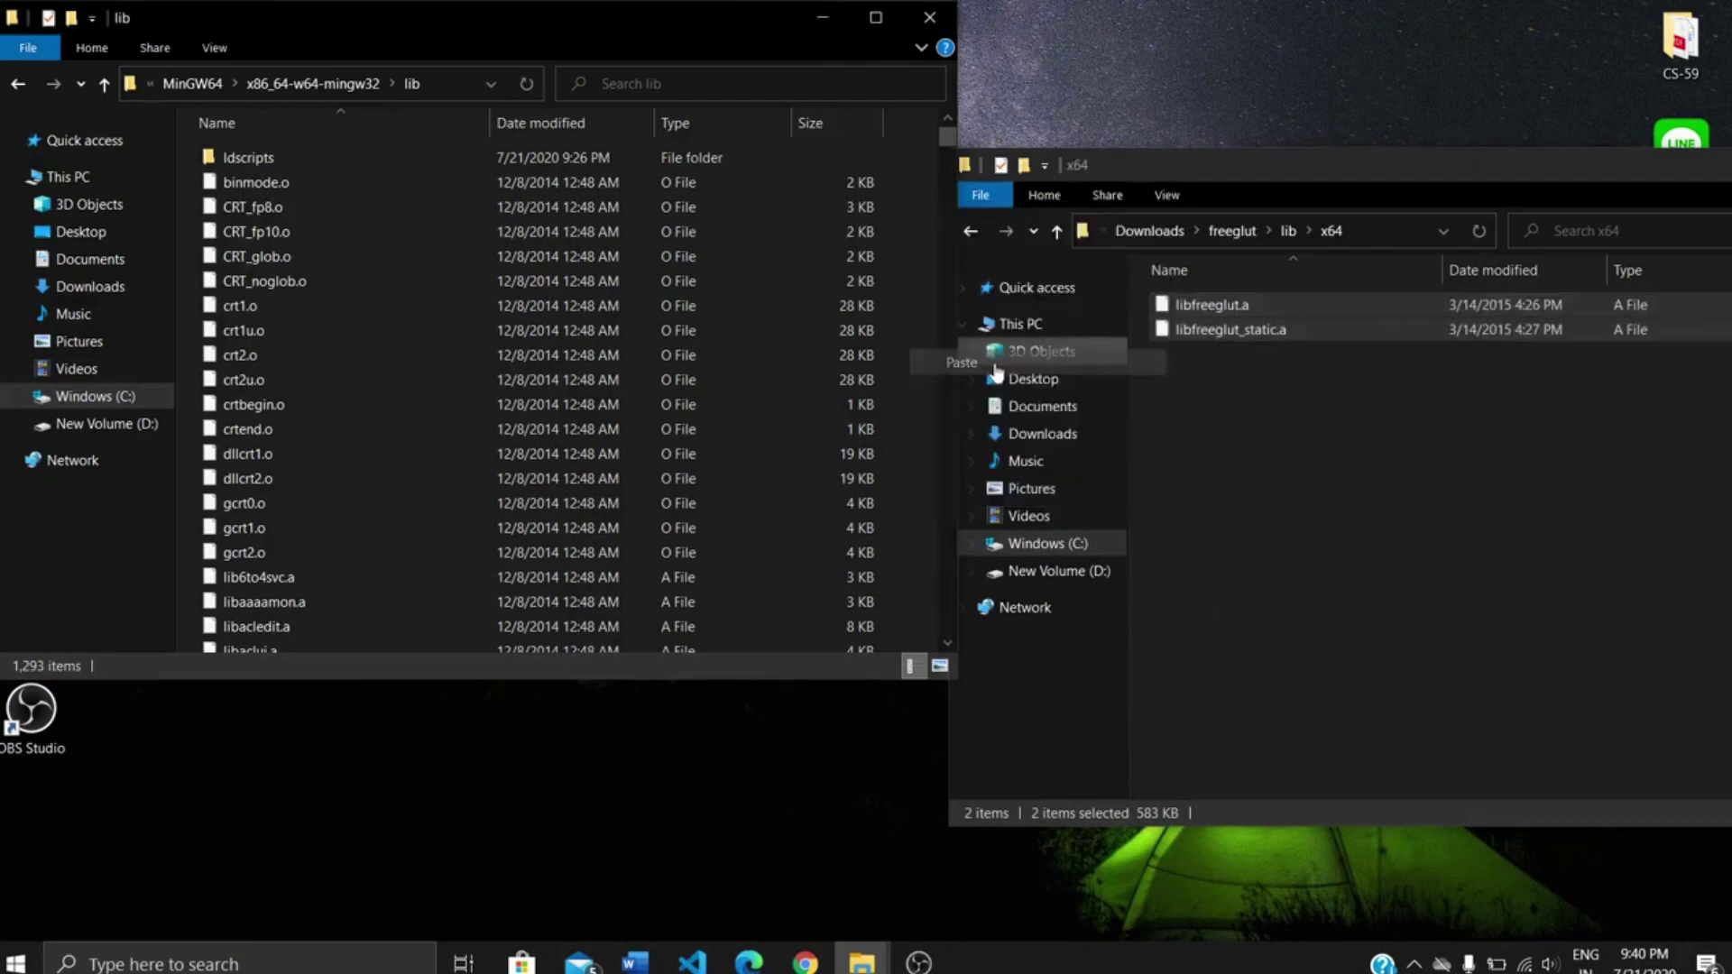
click(968, 384)
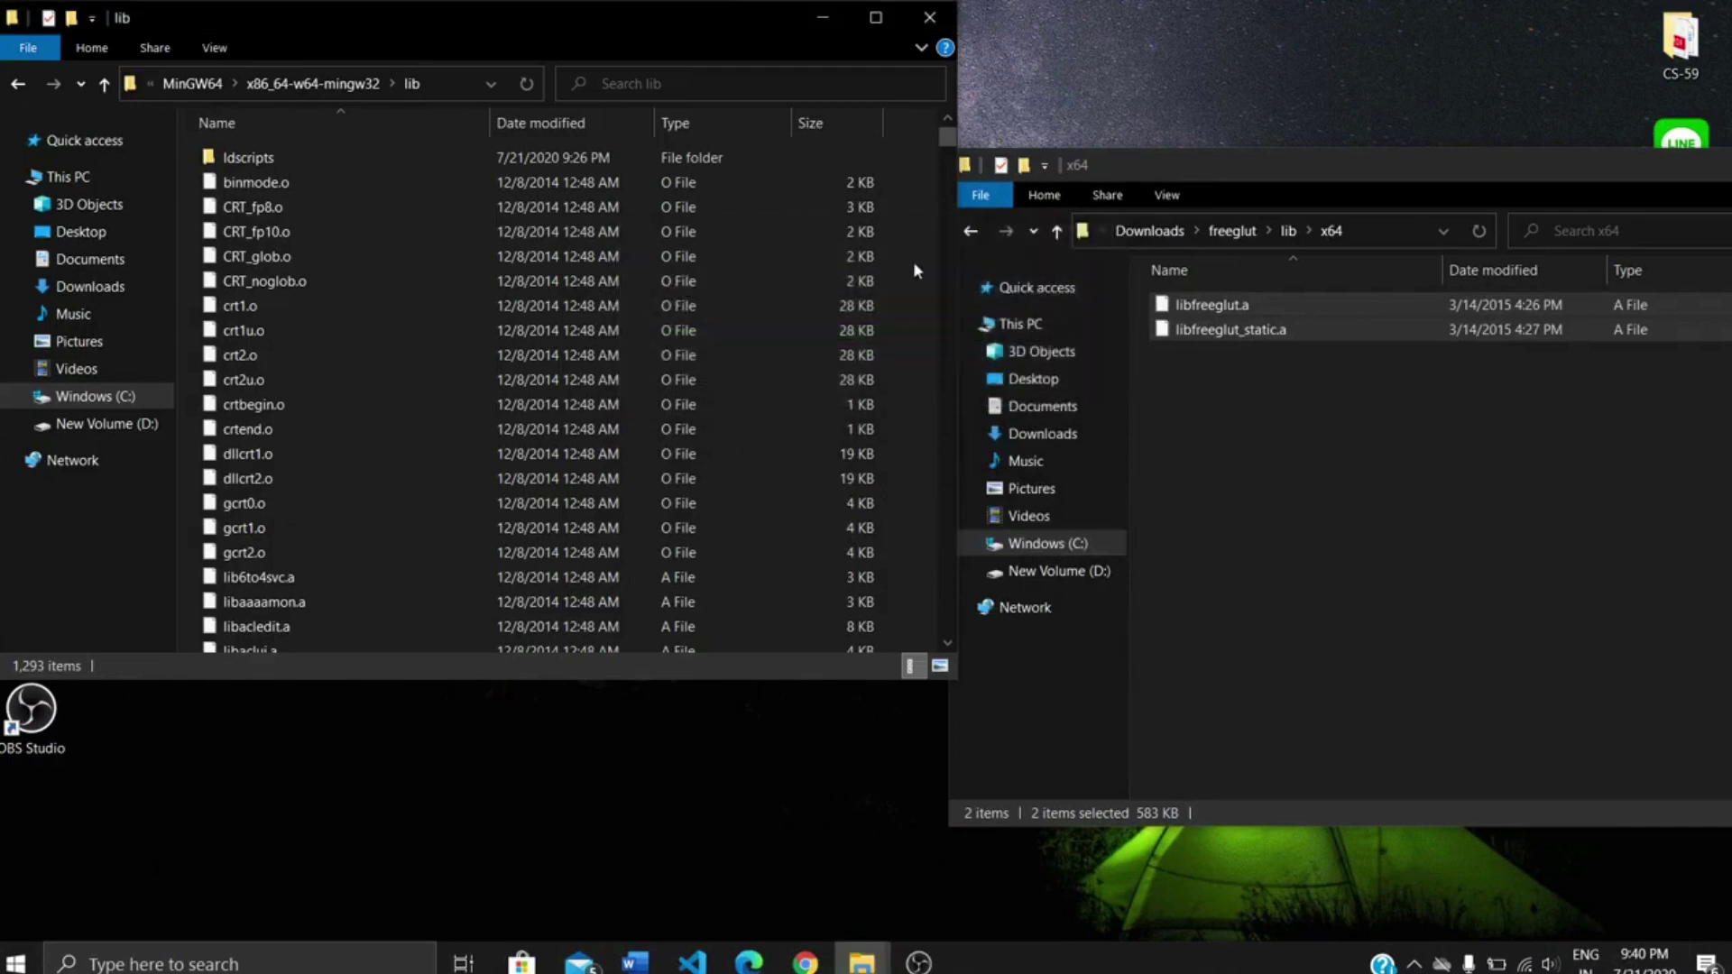
right_click(913, 262)
click(954, 424)
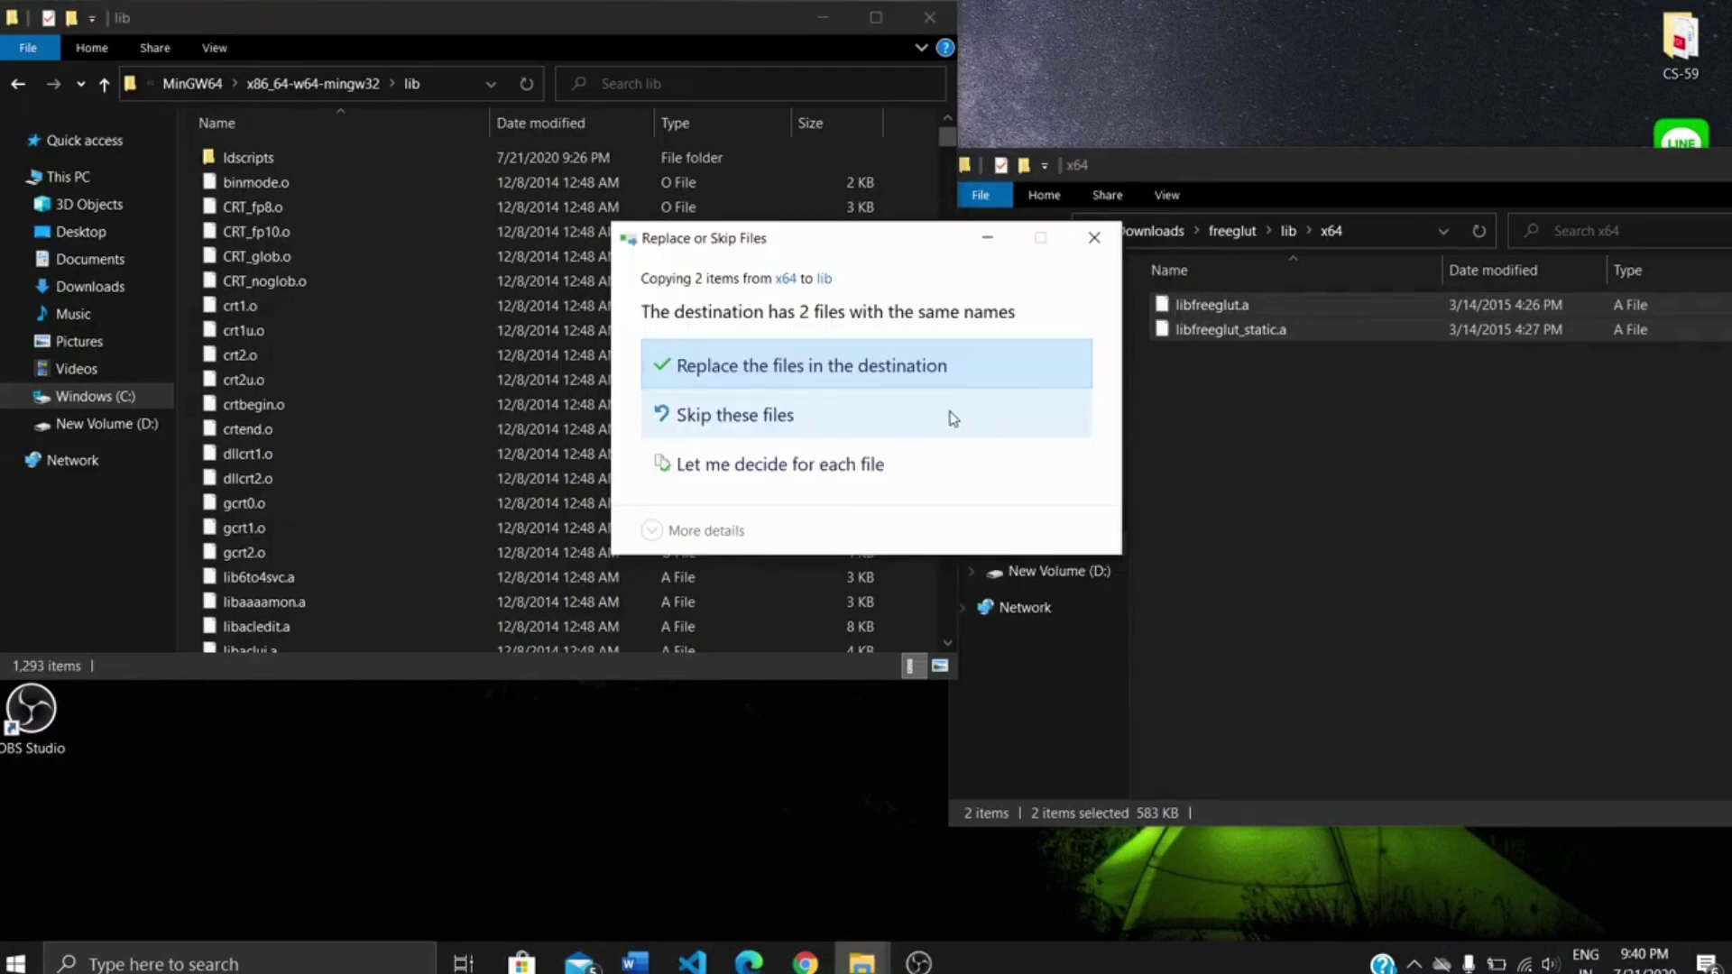
click(926, 366)
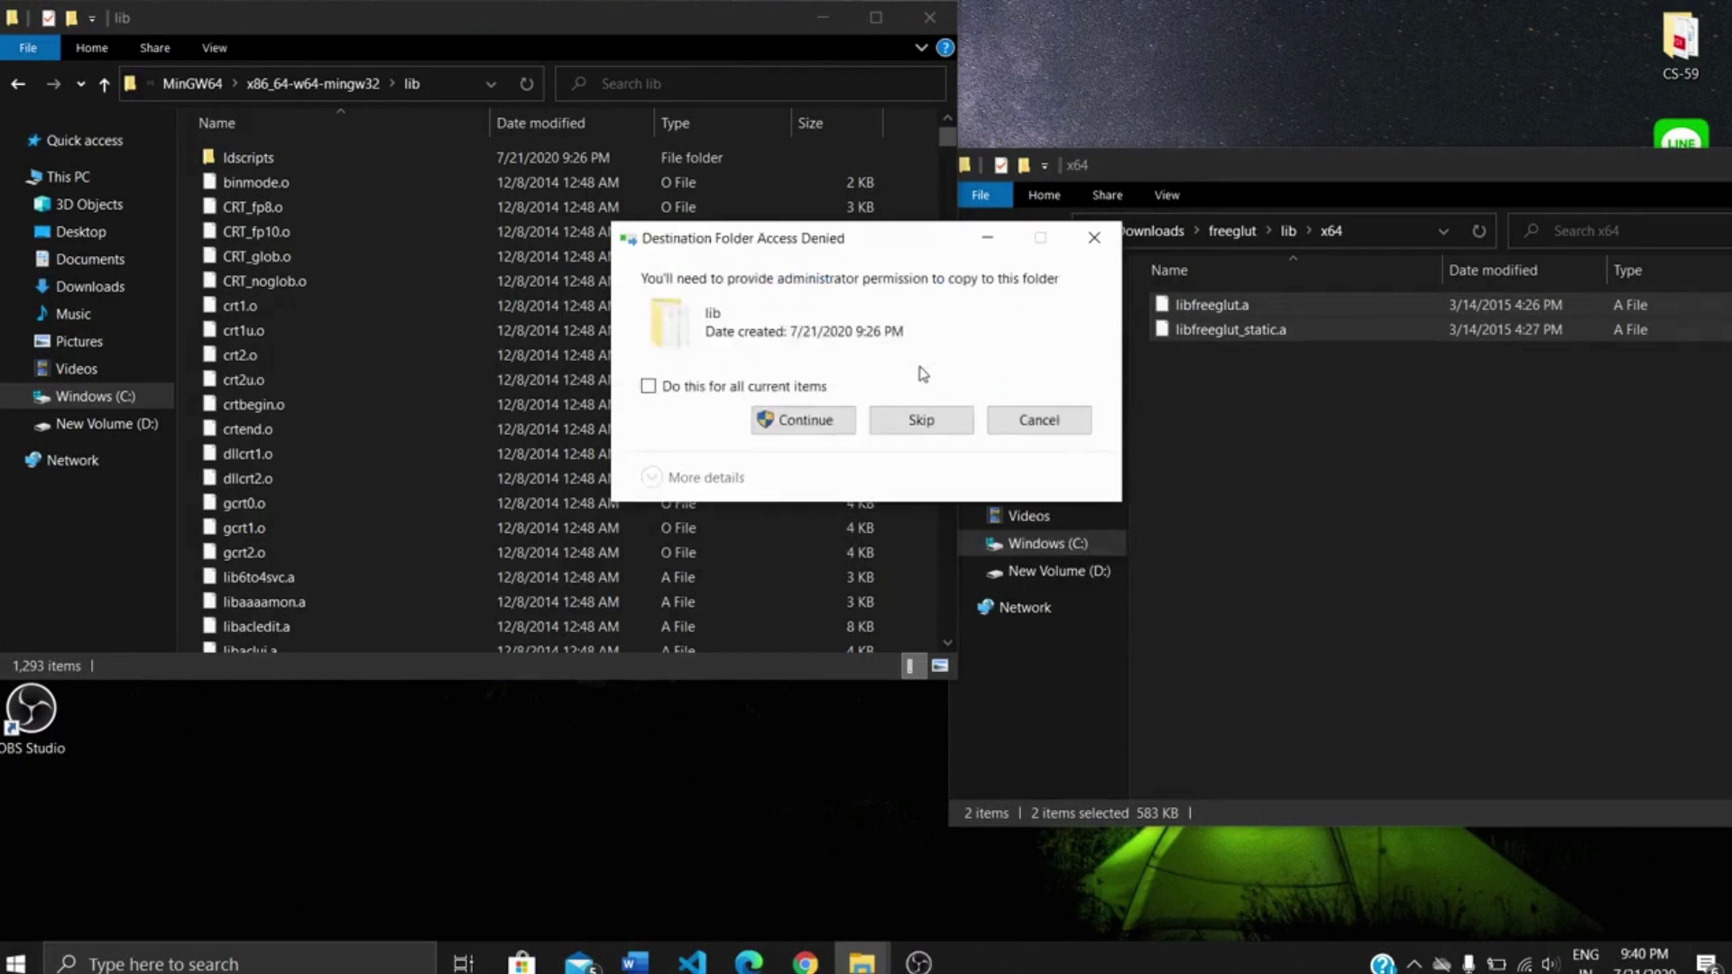
click(841, 425)
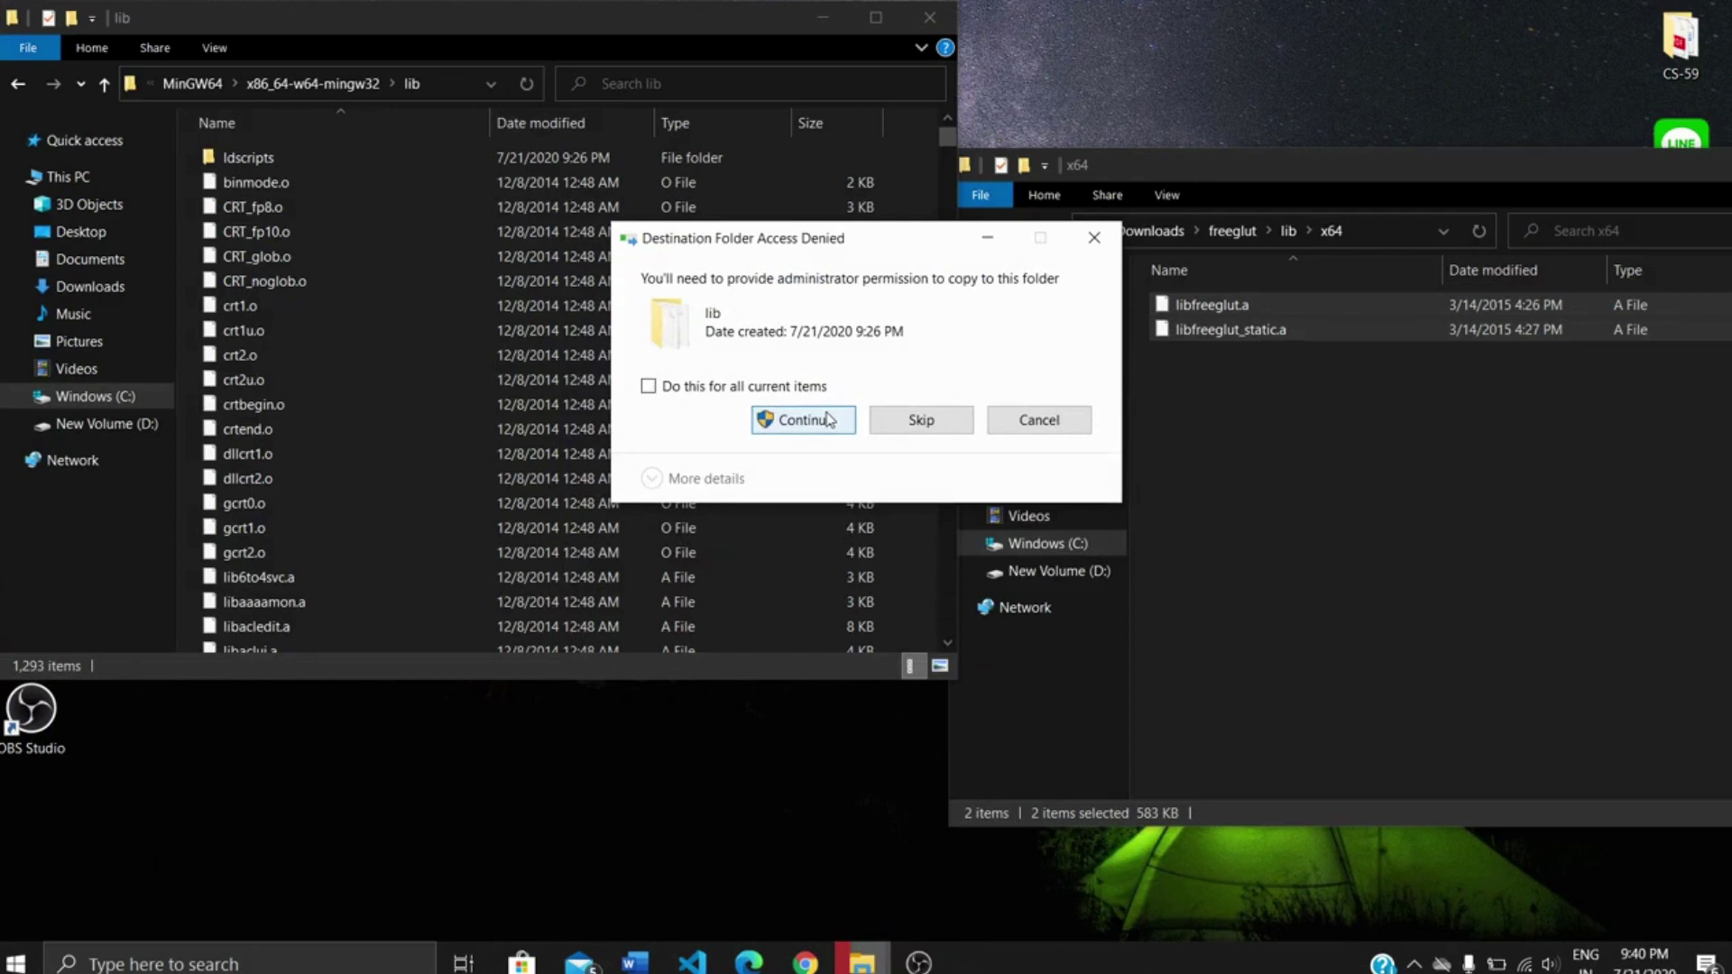
click(823, 418)
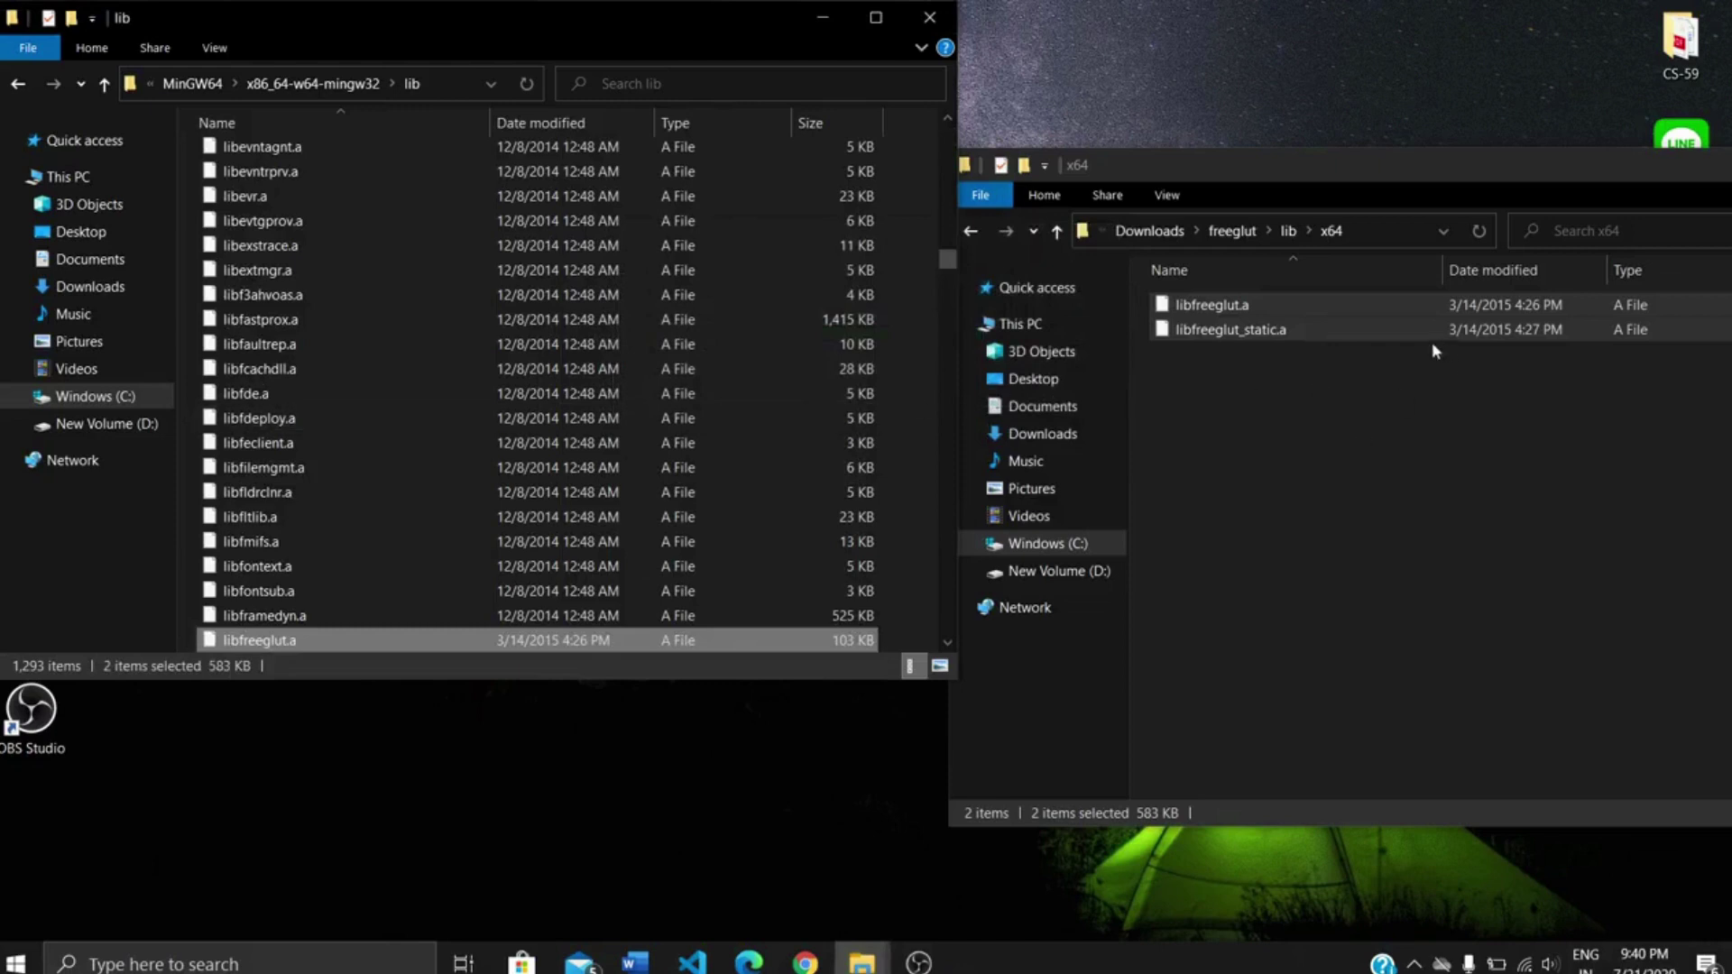
Open the x86_64-w64-mingw32\bin folder and copy freeglut.dll from the downloaded freeglut\bin\x64 folder
click(16, 81)
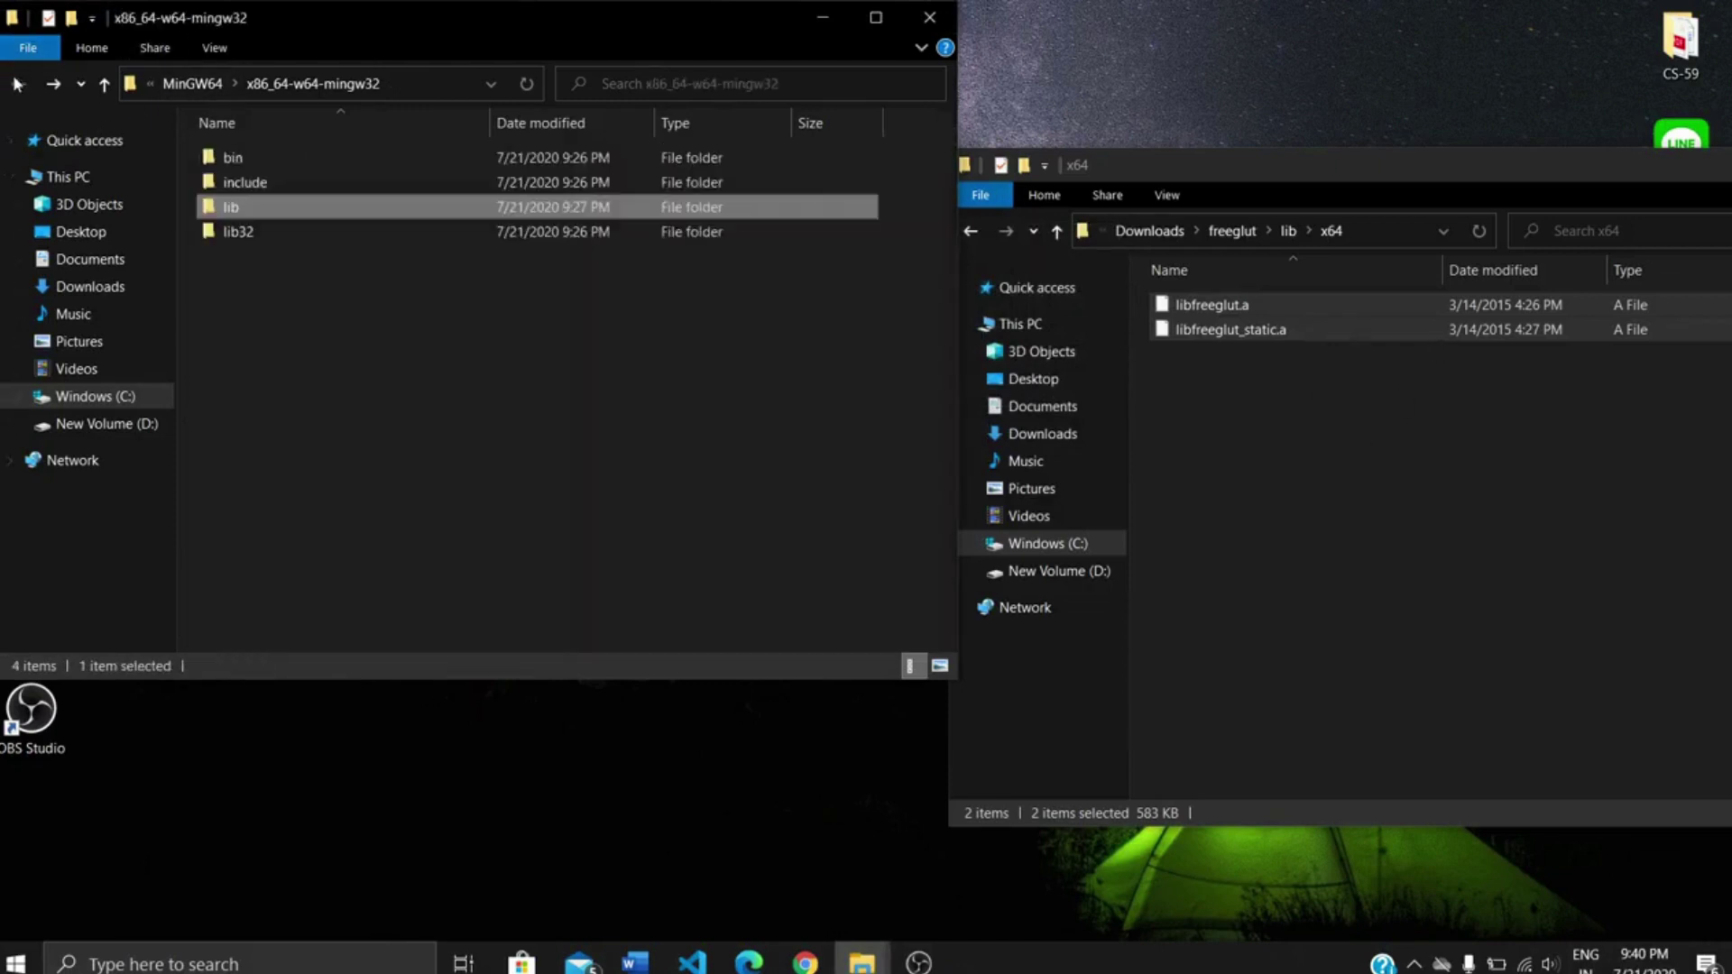
double_click(231, 159)
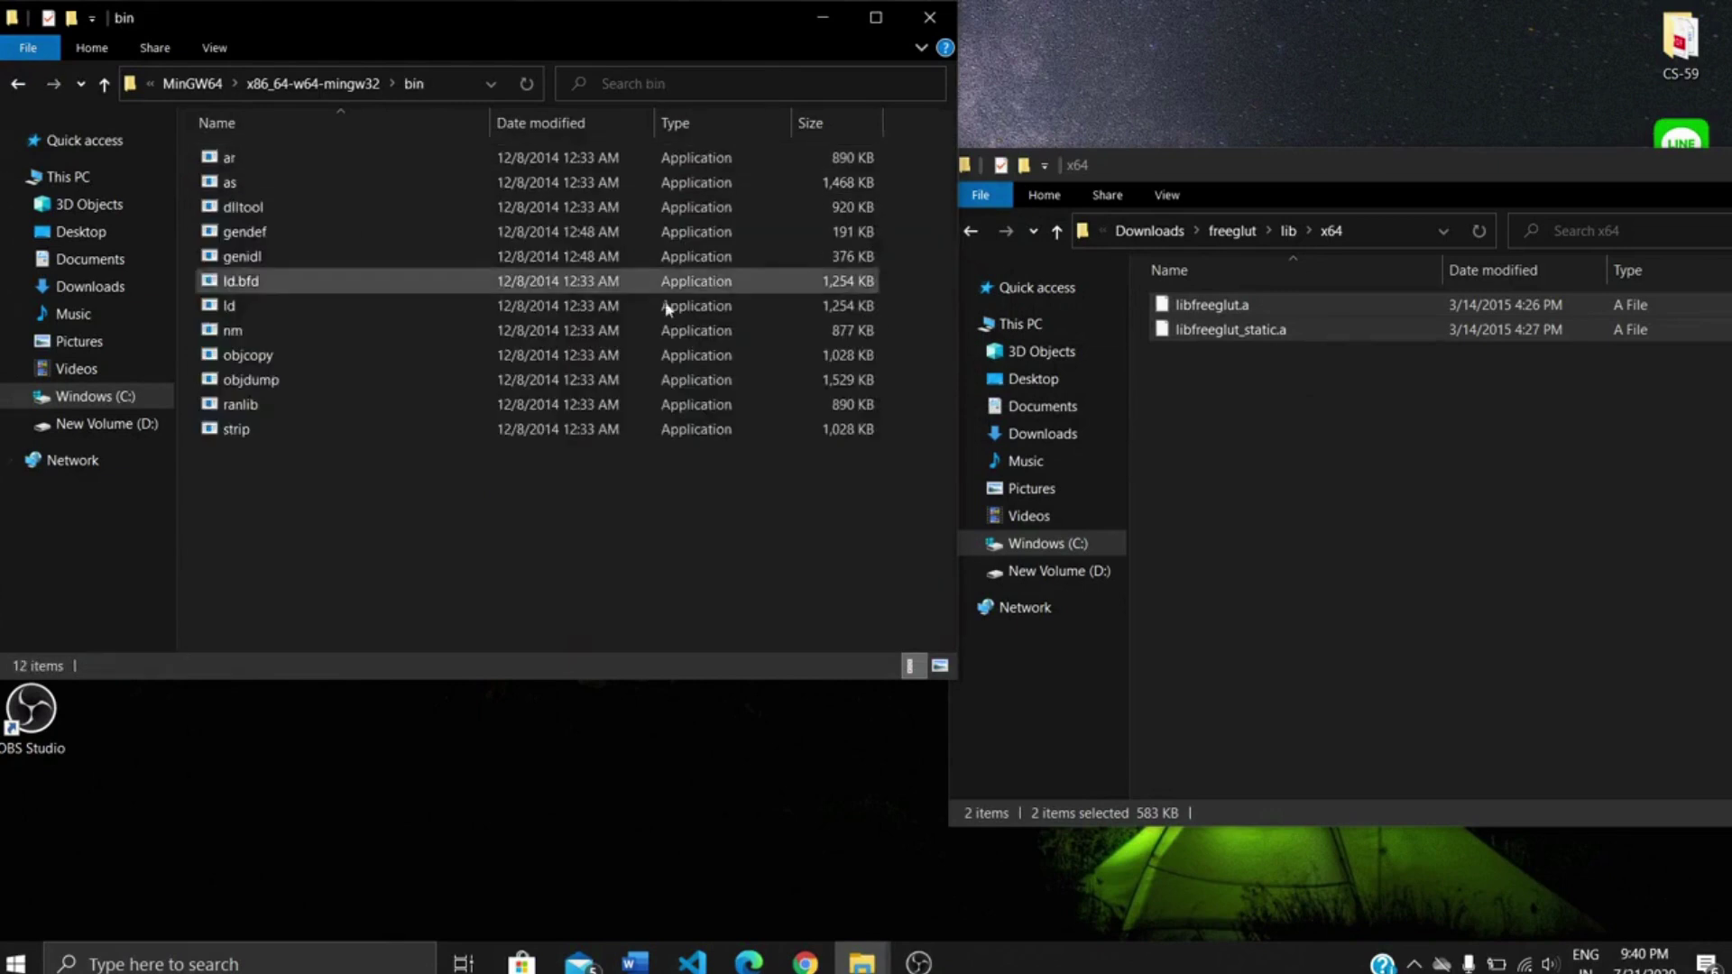
click(1224, 349)
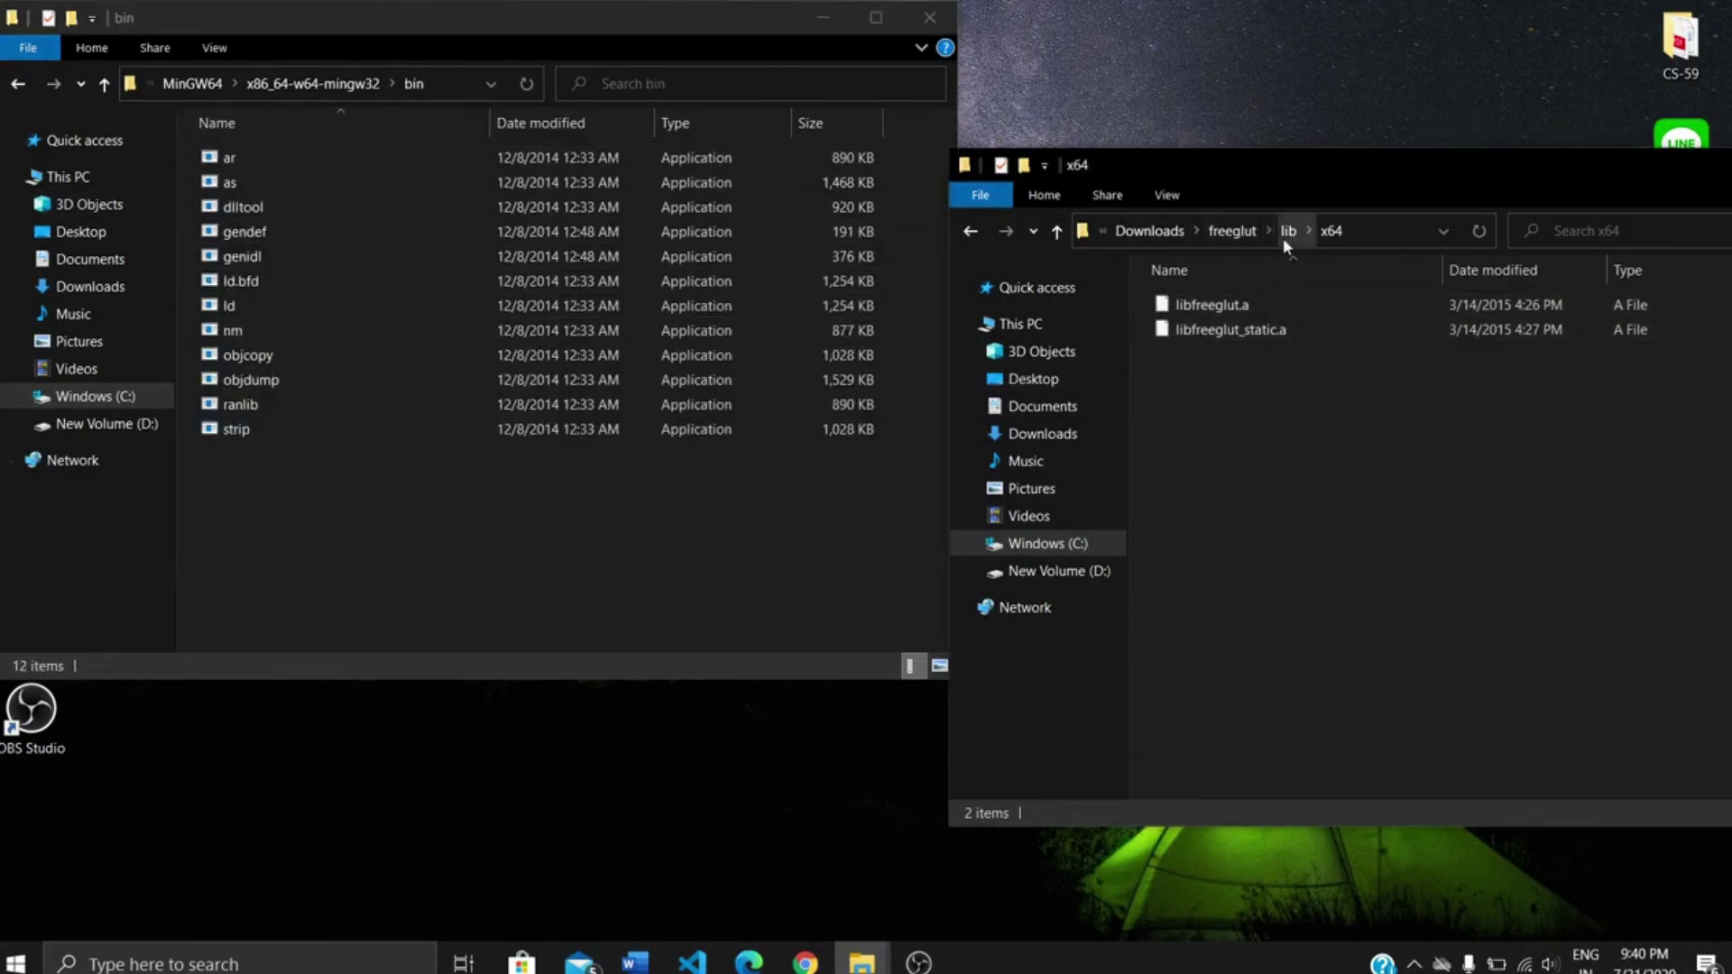
click(969, 233)
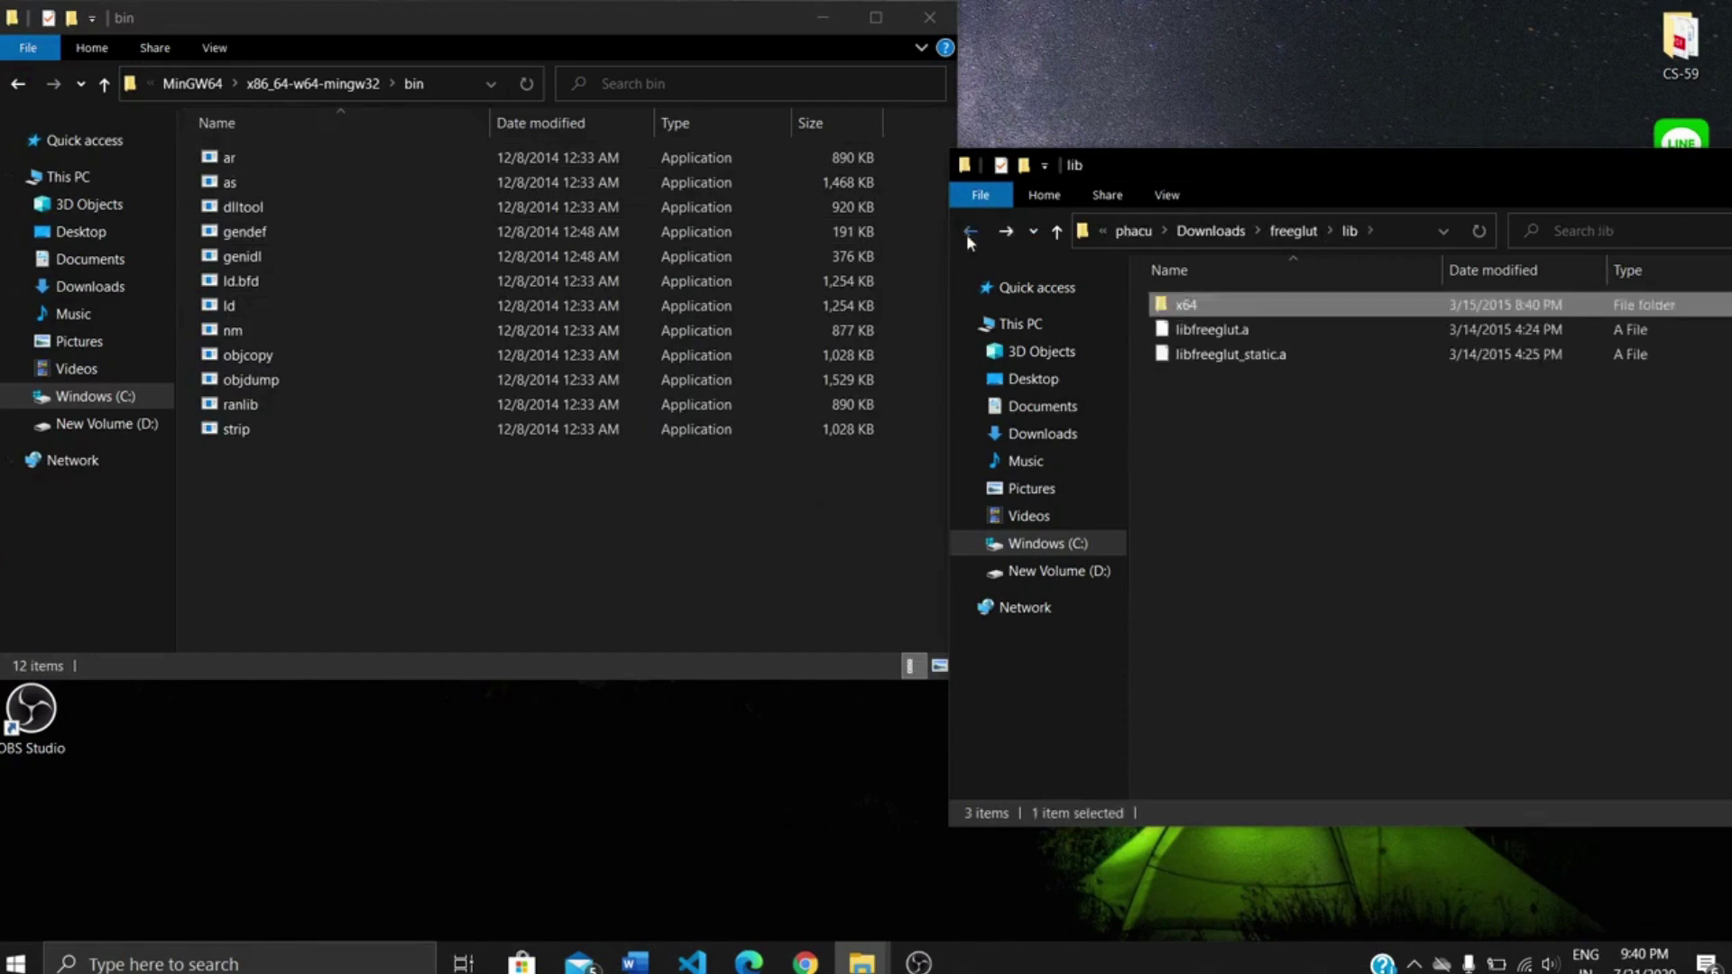
click(969, 233)
click(1302, 502)
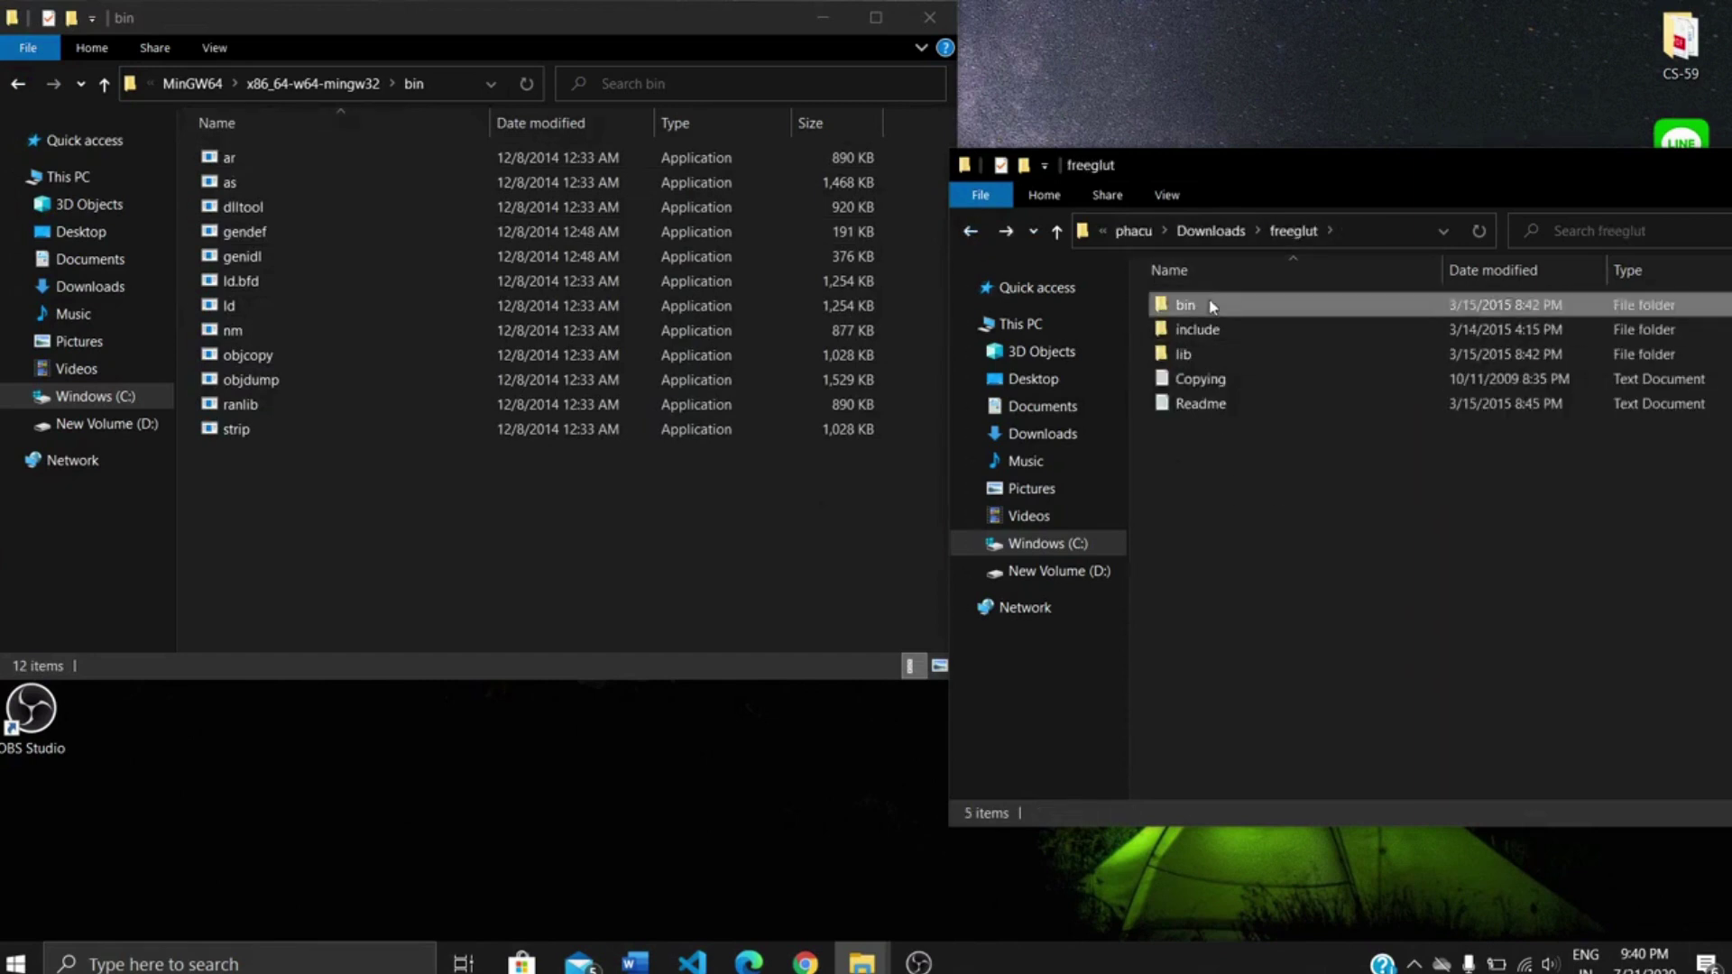
double_click(1214, 307)
double_click(1218, 304)
click(1225, 311)
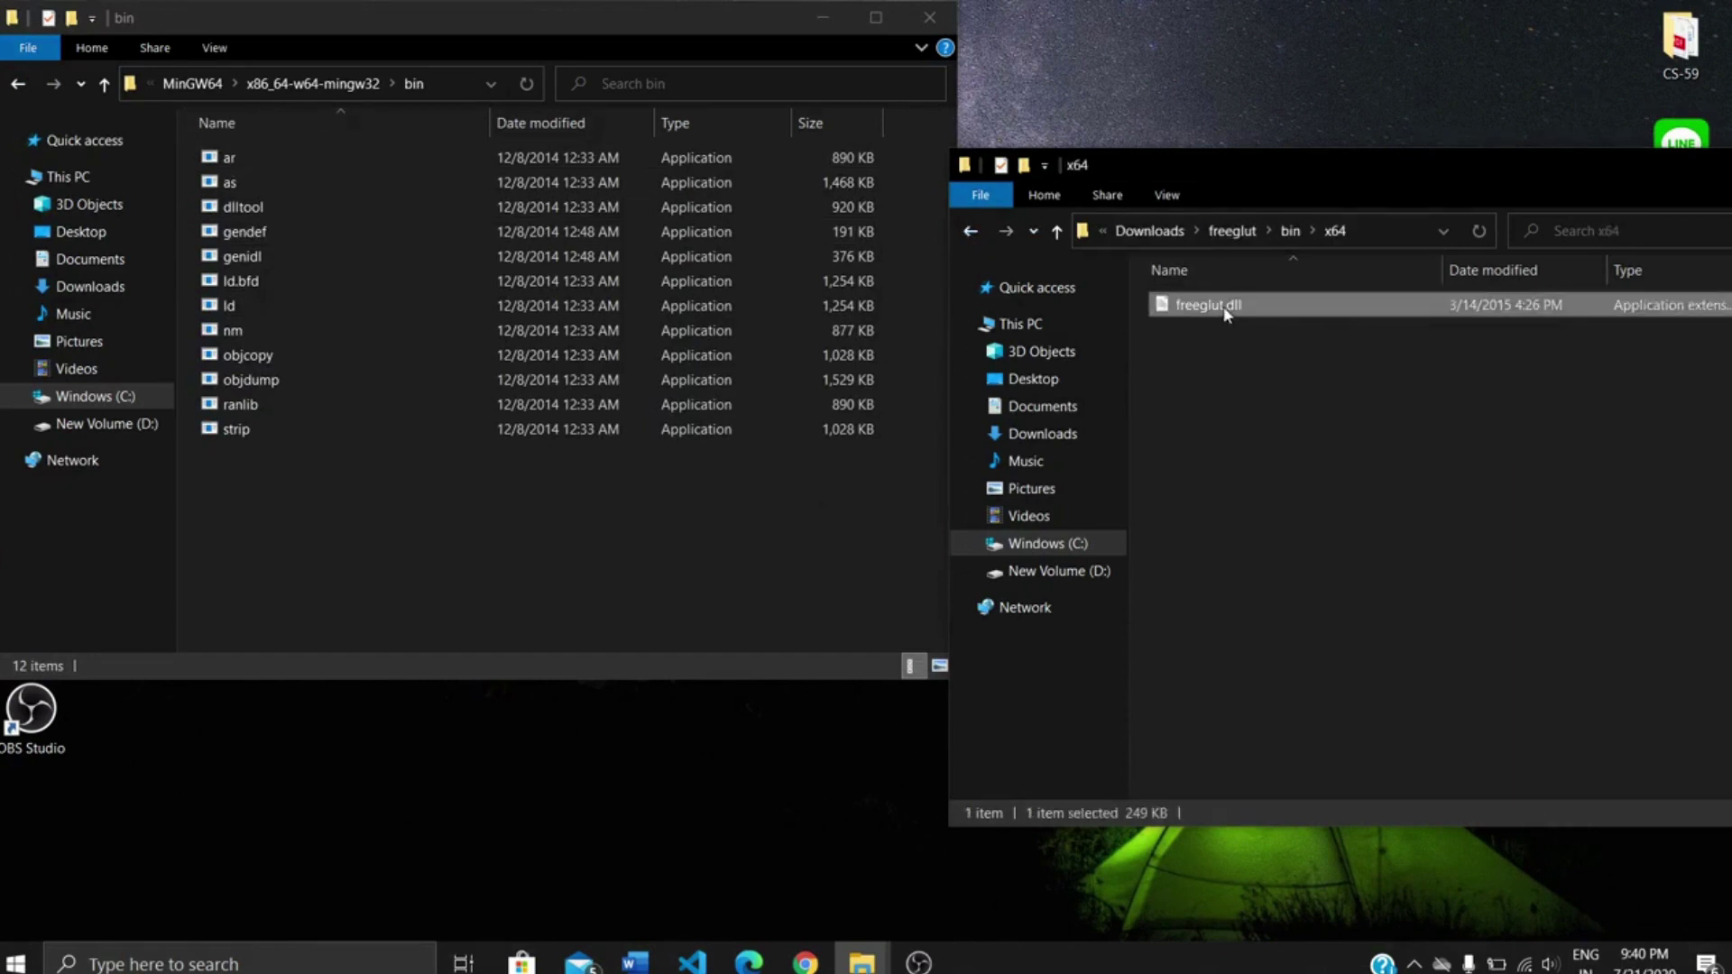
right_click(1225, 310)
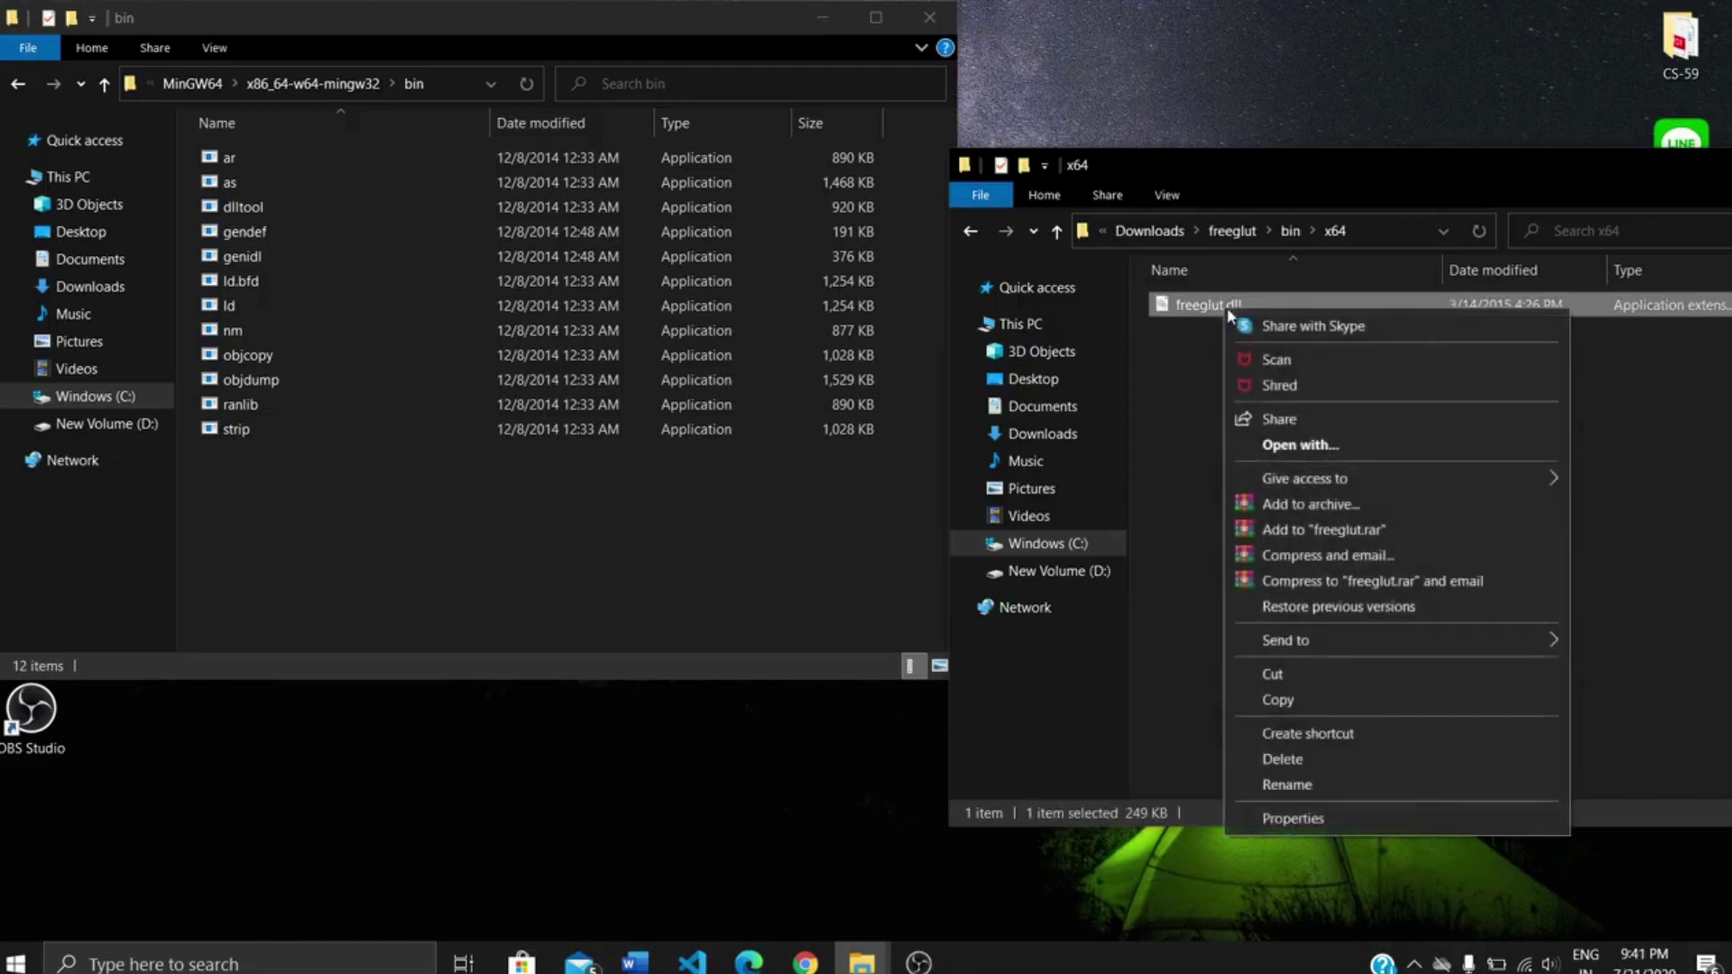
click(1281, 701)
Go from the compiler's bin folder to C:\Windows\System32
click(441, 83)
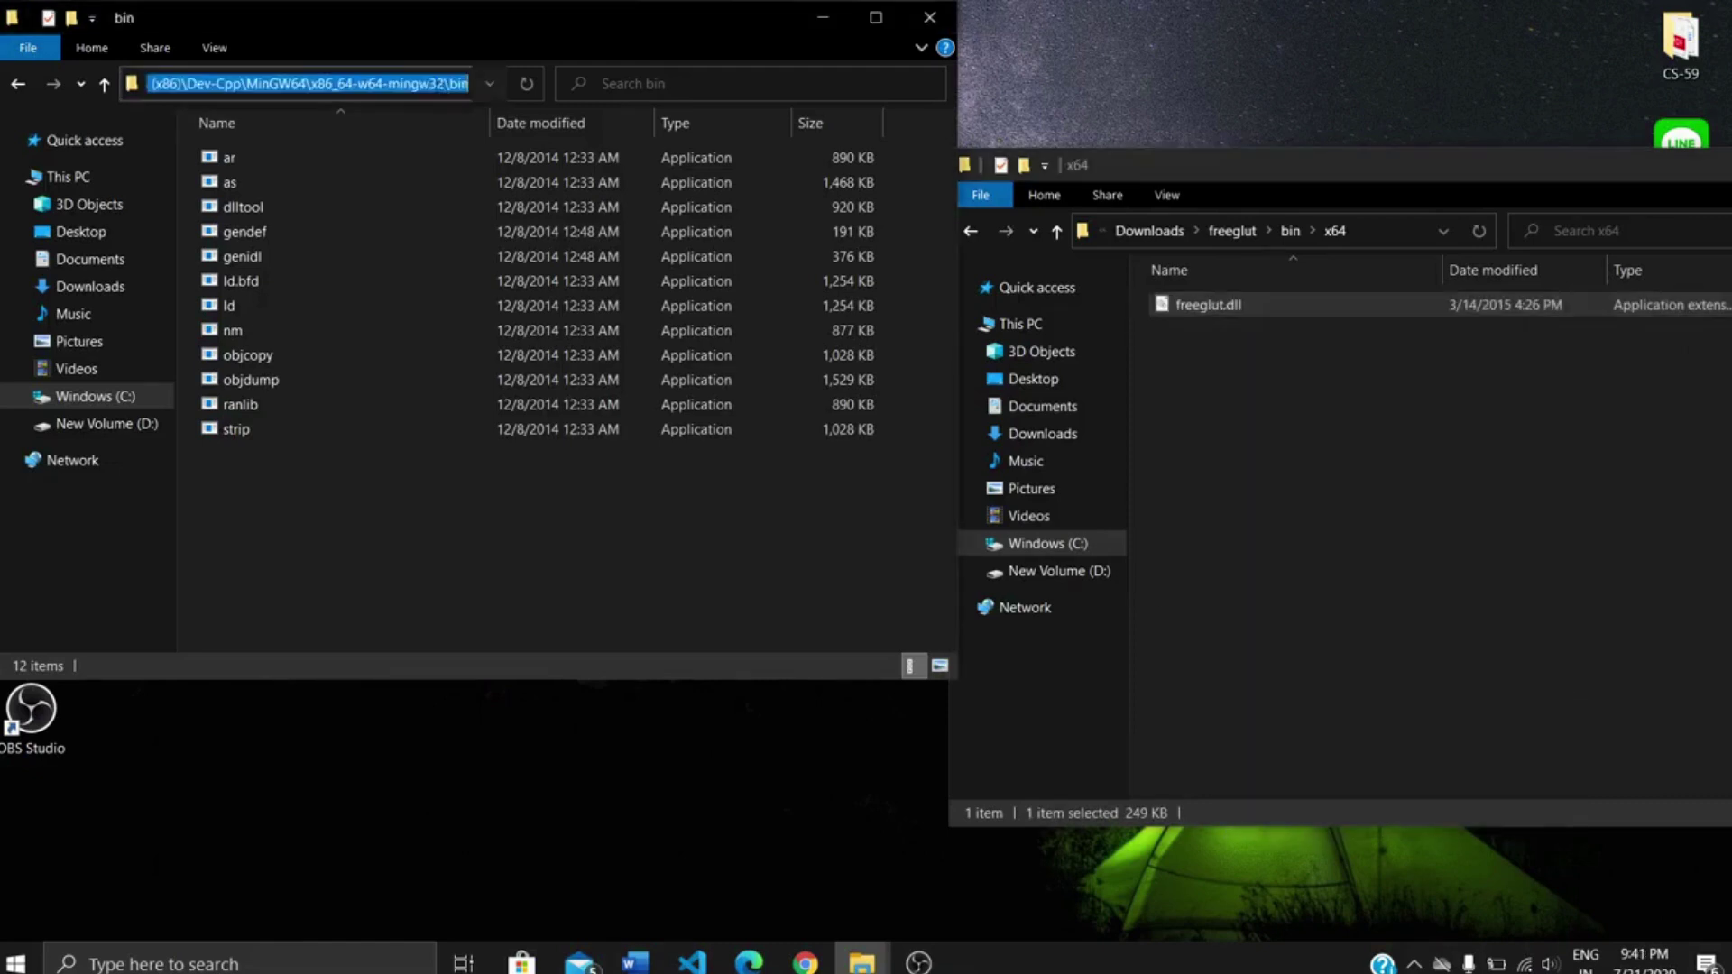
text(c)
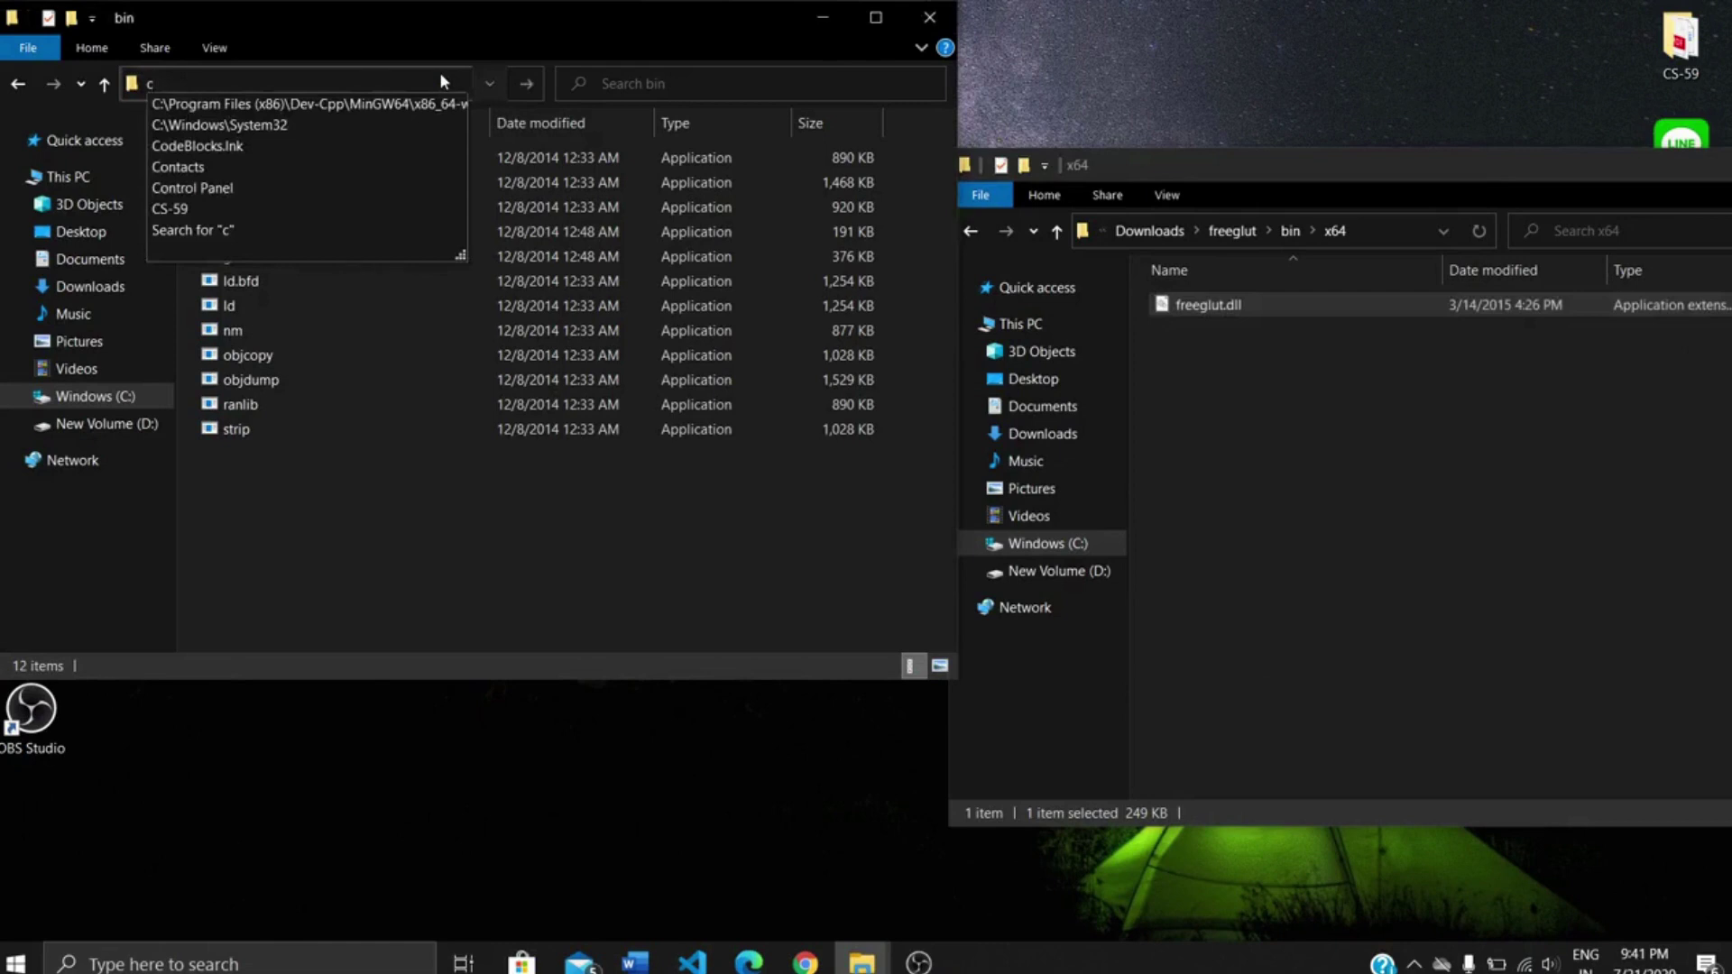
text(:)
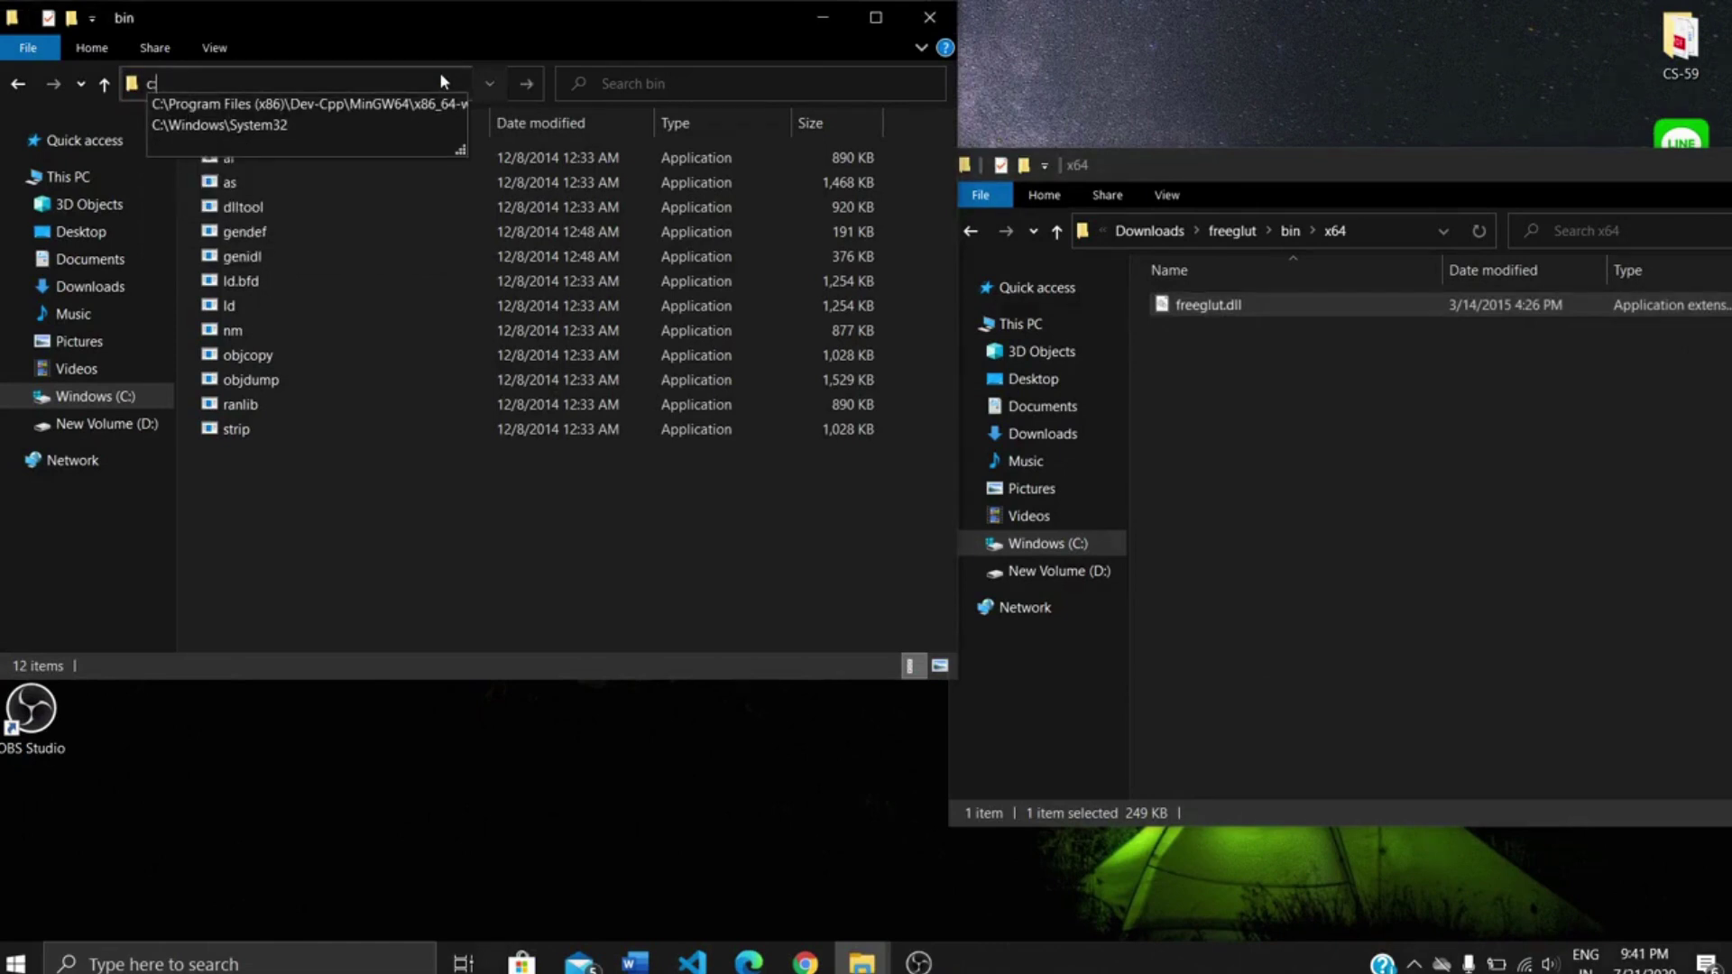
text(Win)
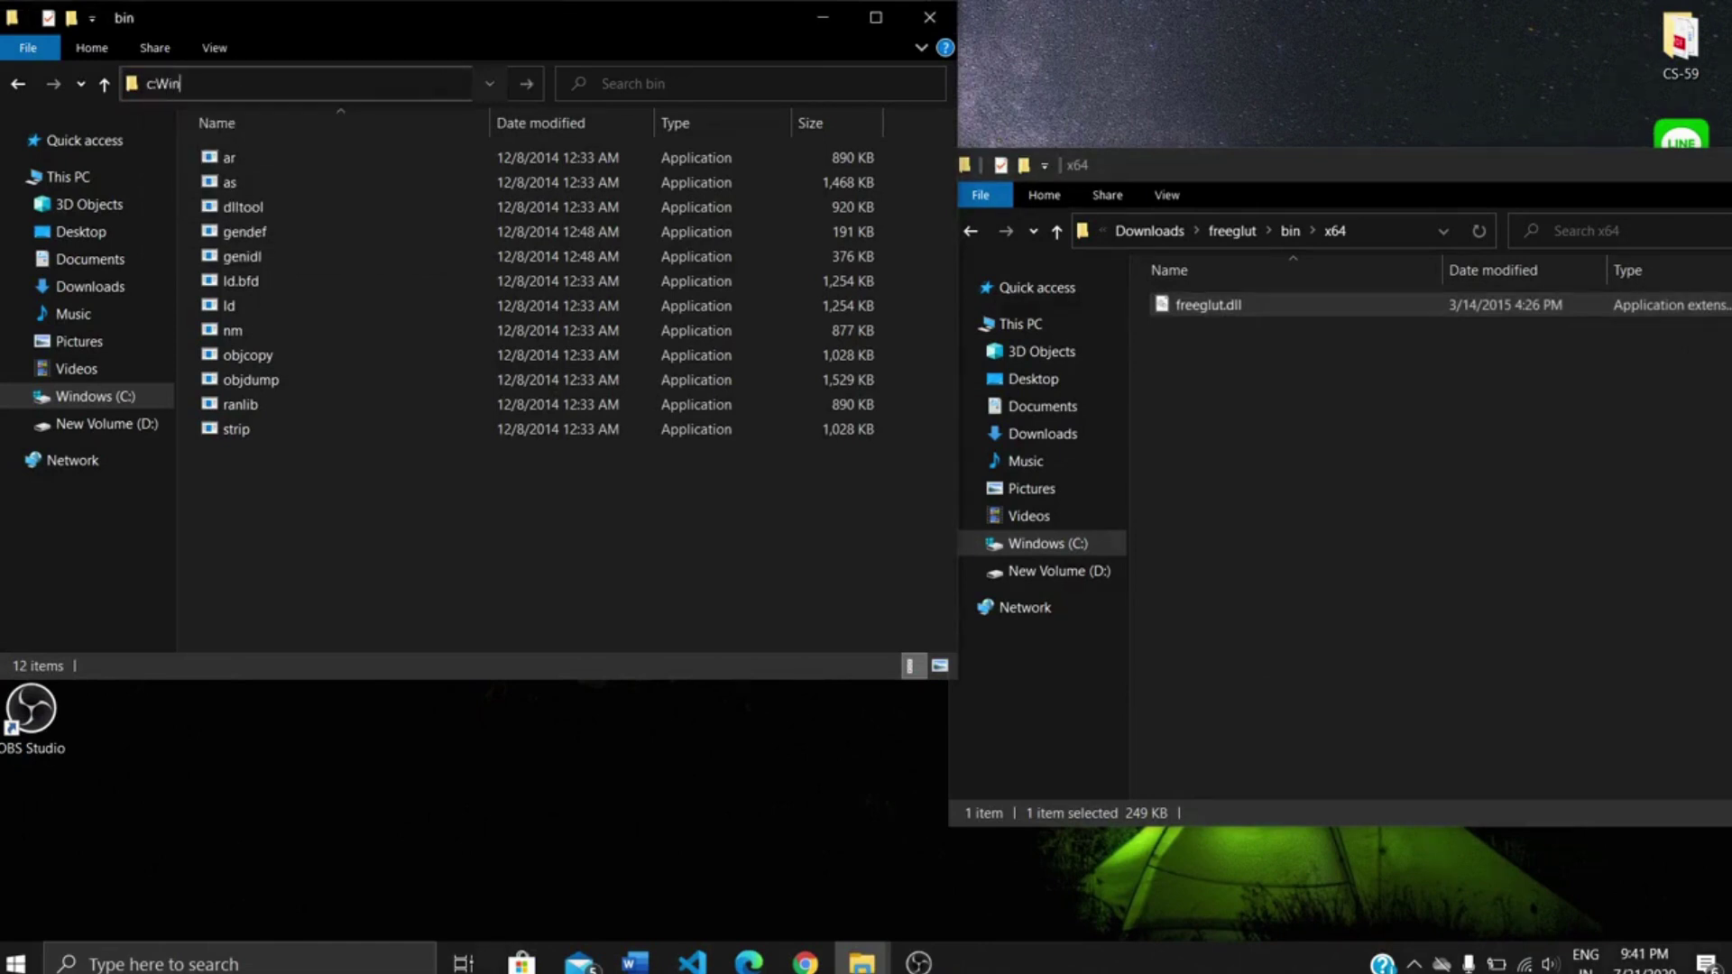
key(BackSpace)
key(BackSpace)
key(BackSpace)
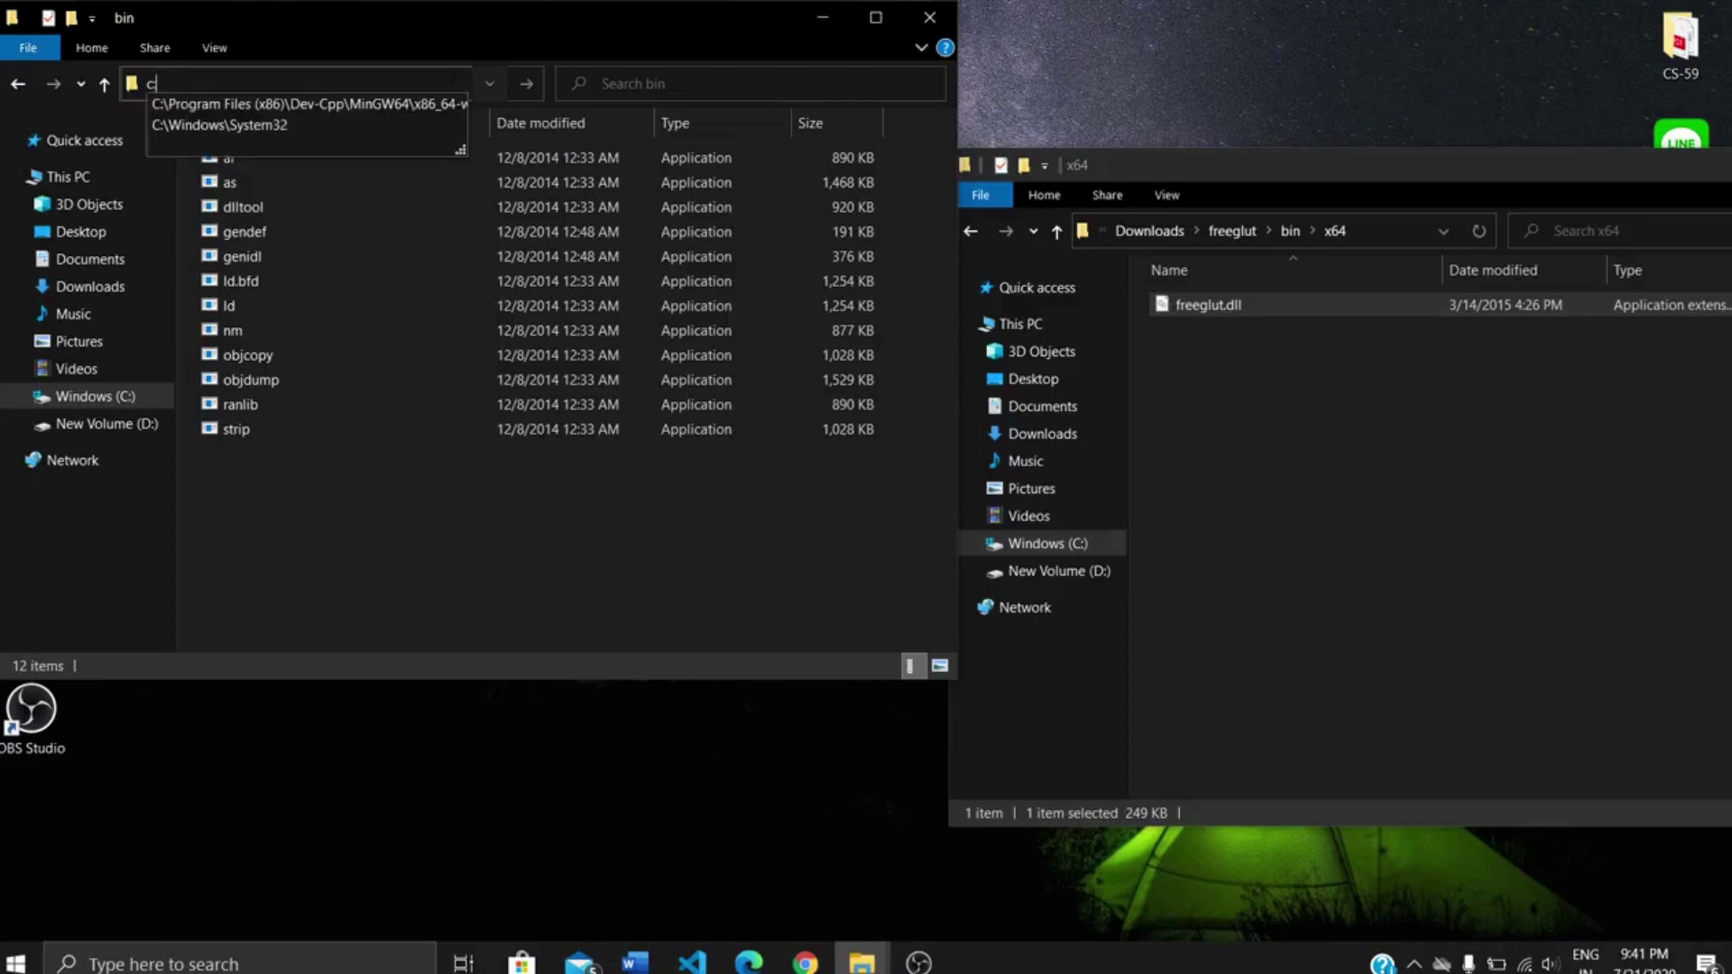
text(\)
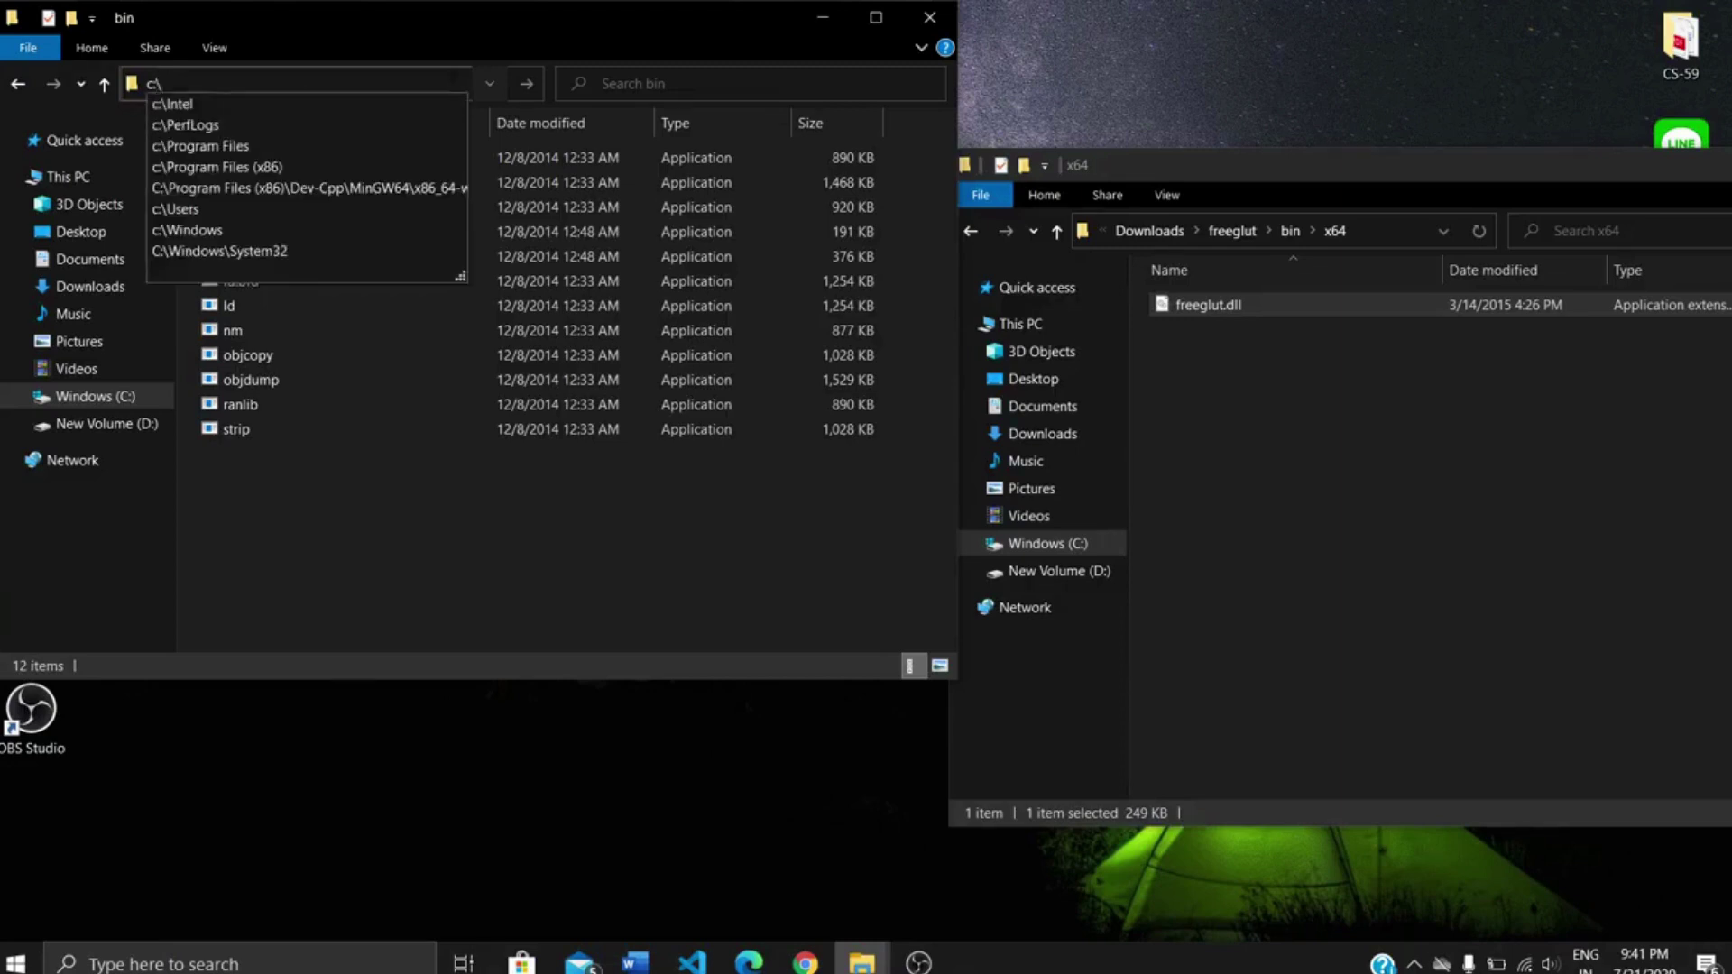
text(W)
key(Down)
key(Down)
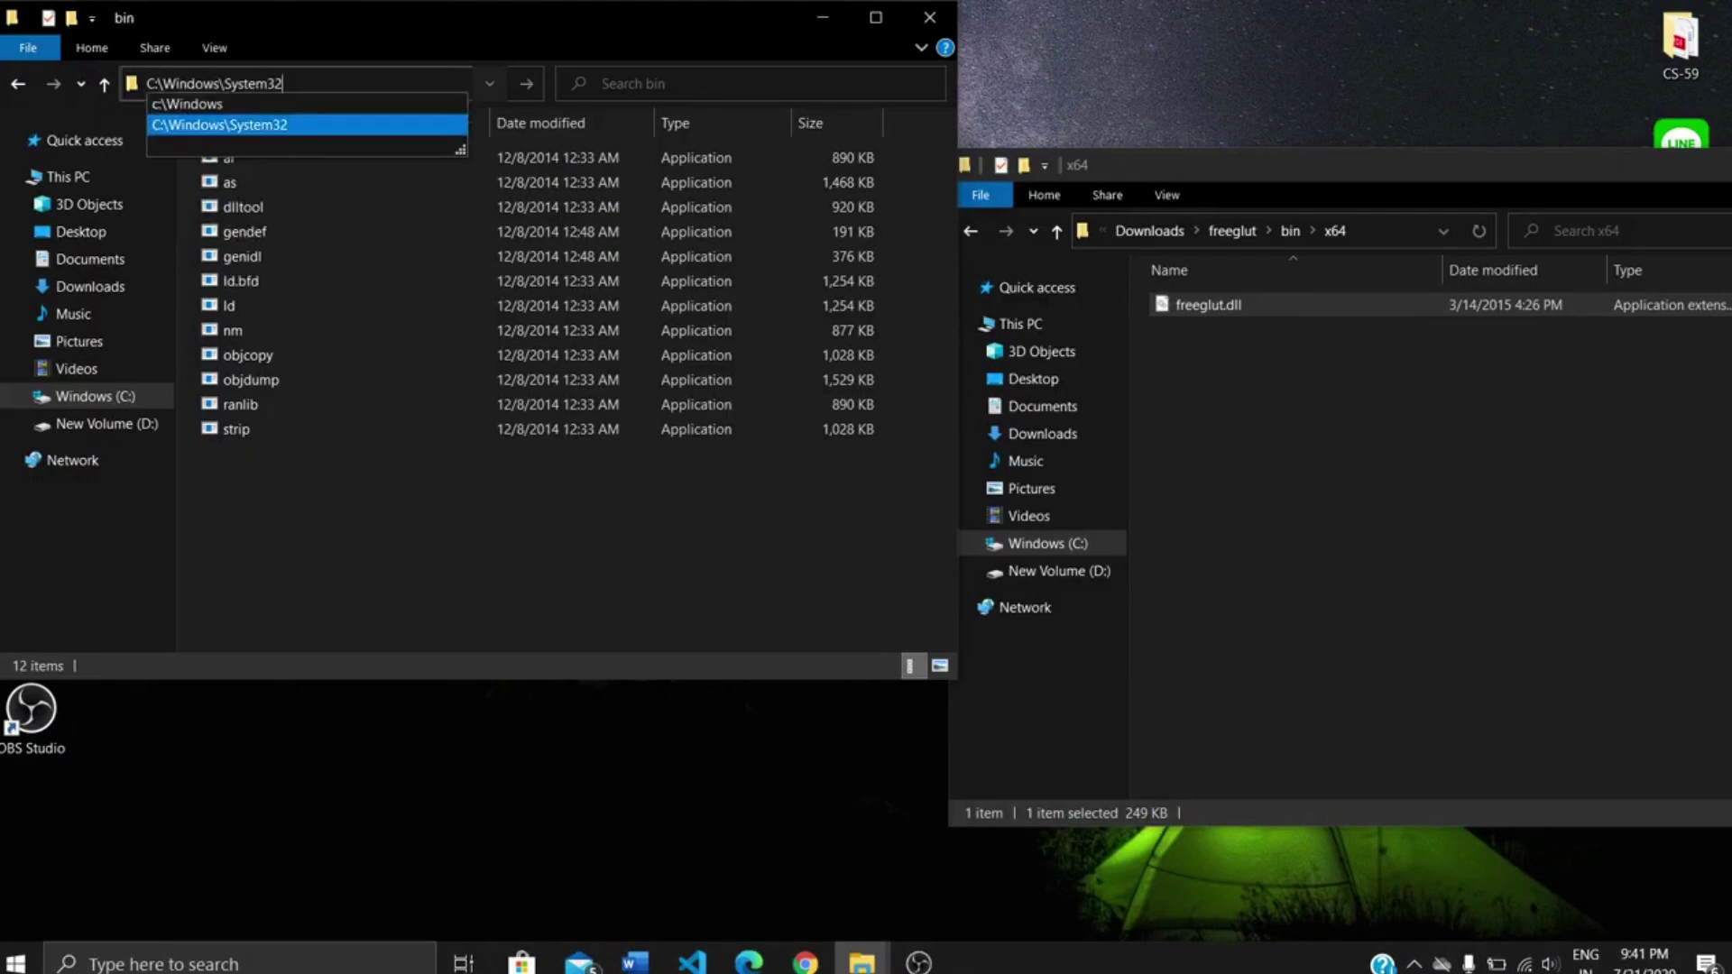
key(Return)
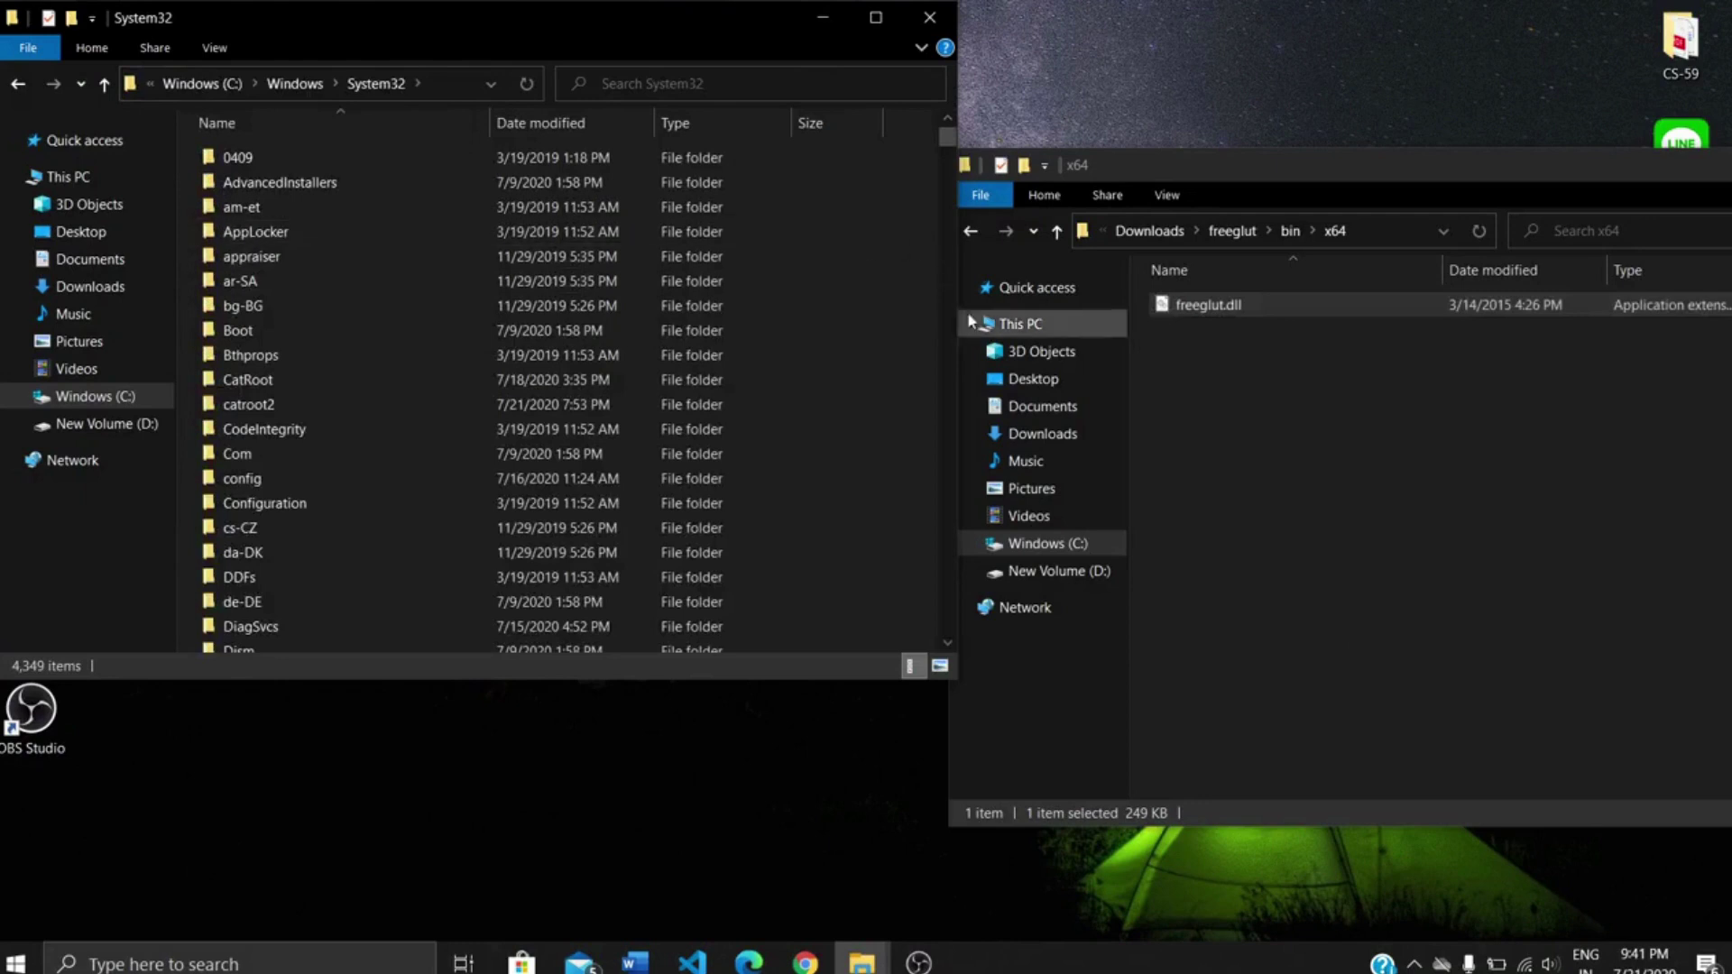
Copy freeglut.dll from freeglut\bin\x64 again and paste it into System32, replacing the existing file
right_click(1273, 308)
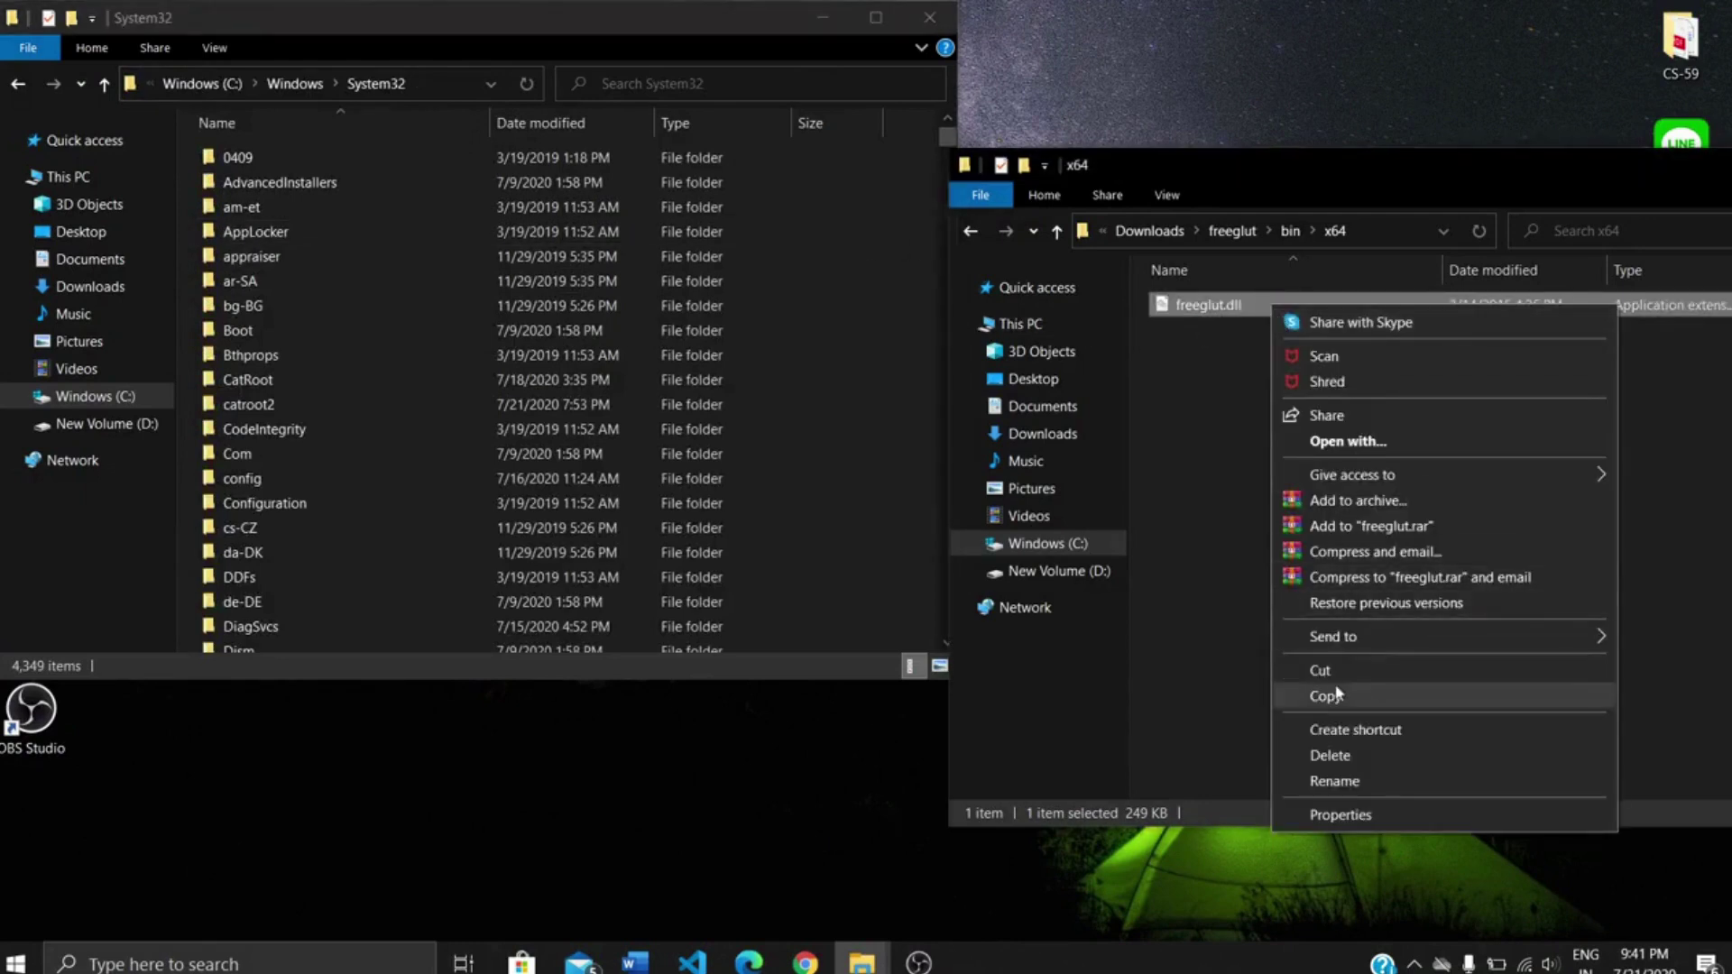
click(1326, 696)
click(901, 207)
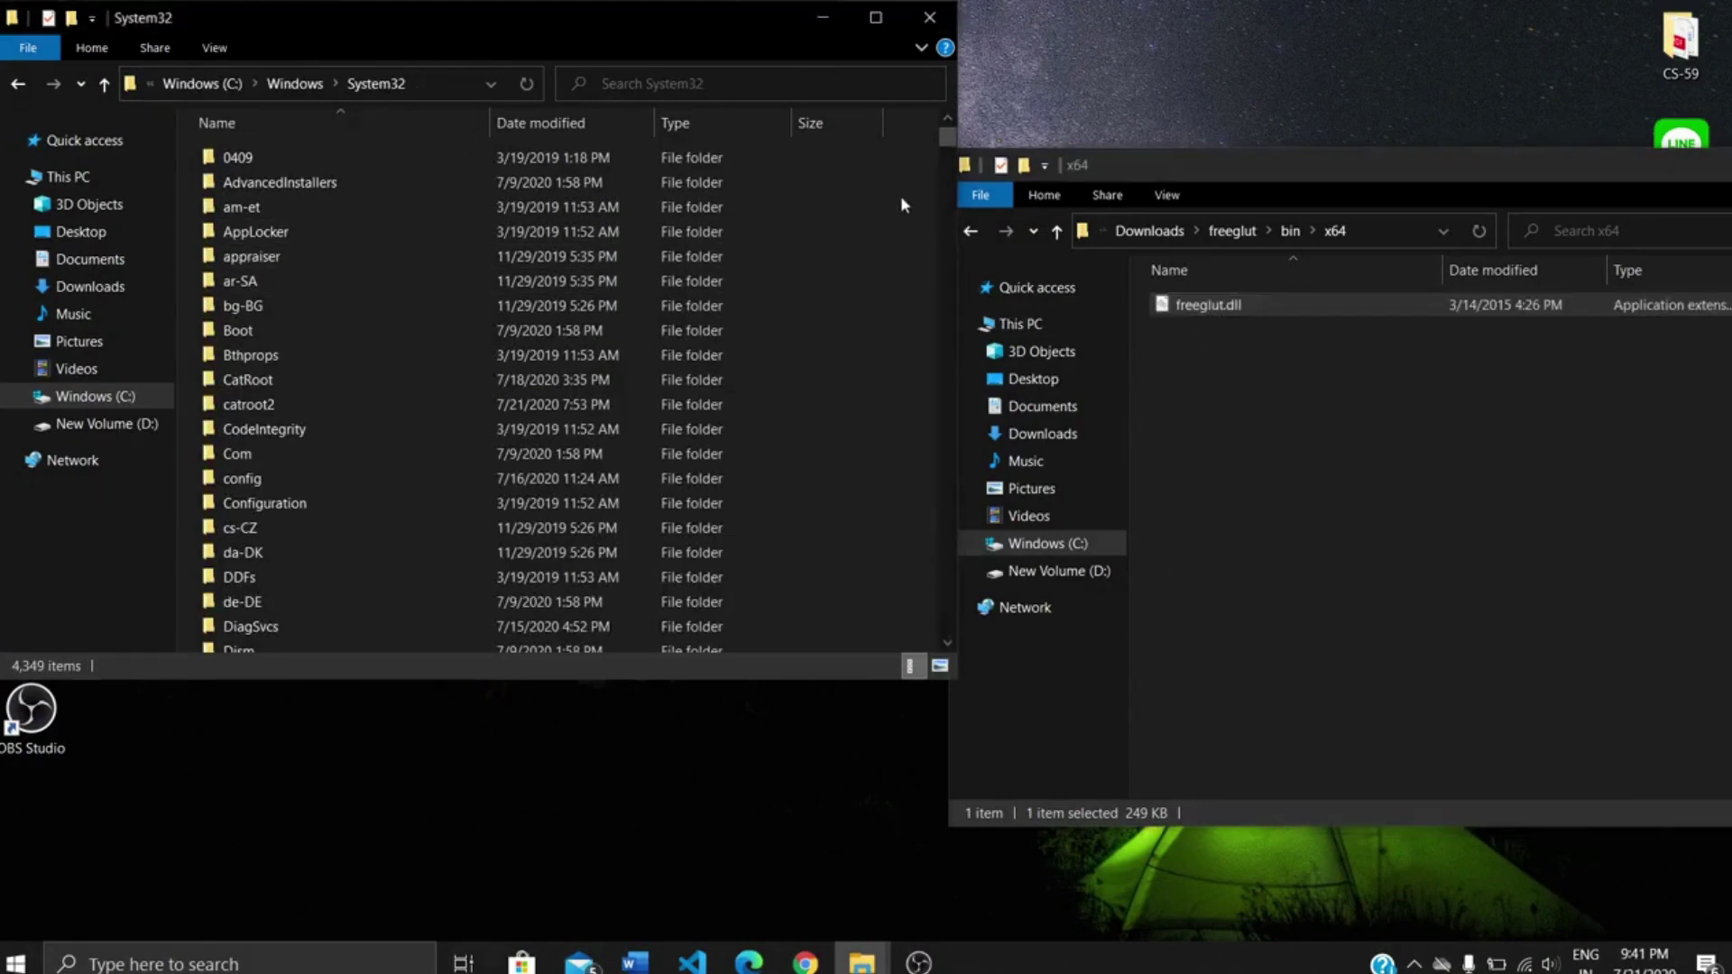
right_click(901, 206)
click(1009, 327)
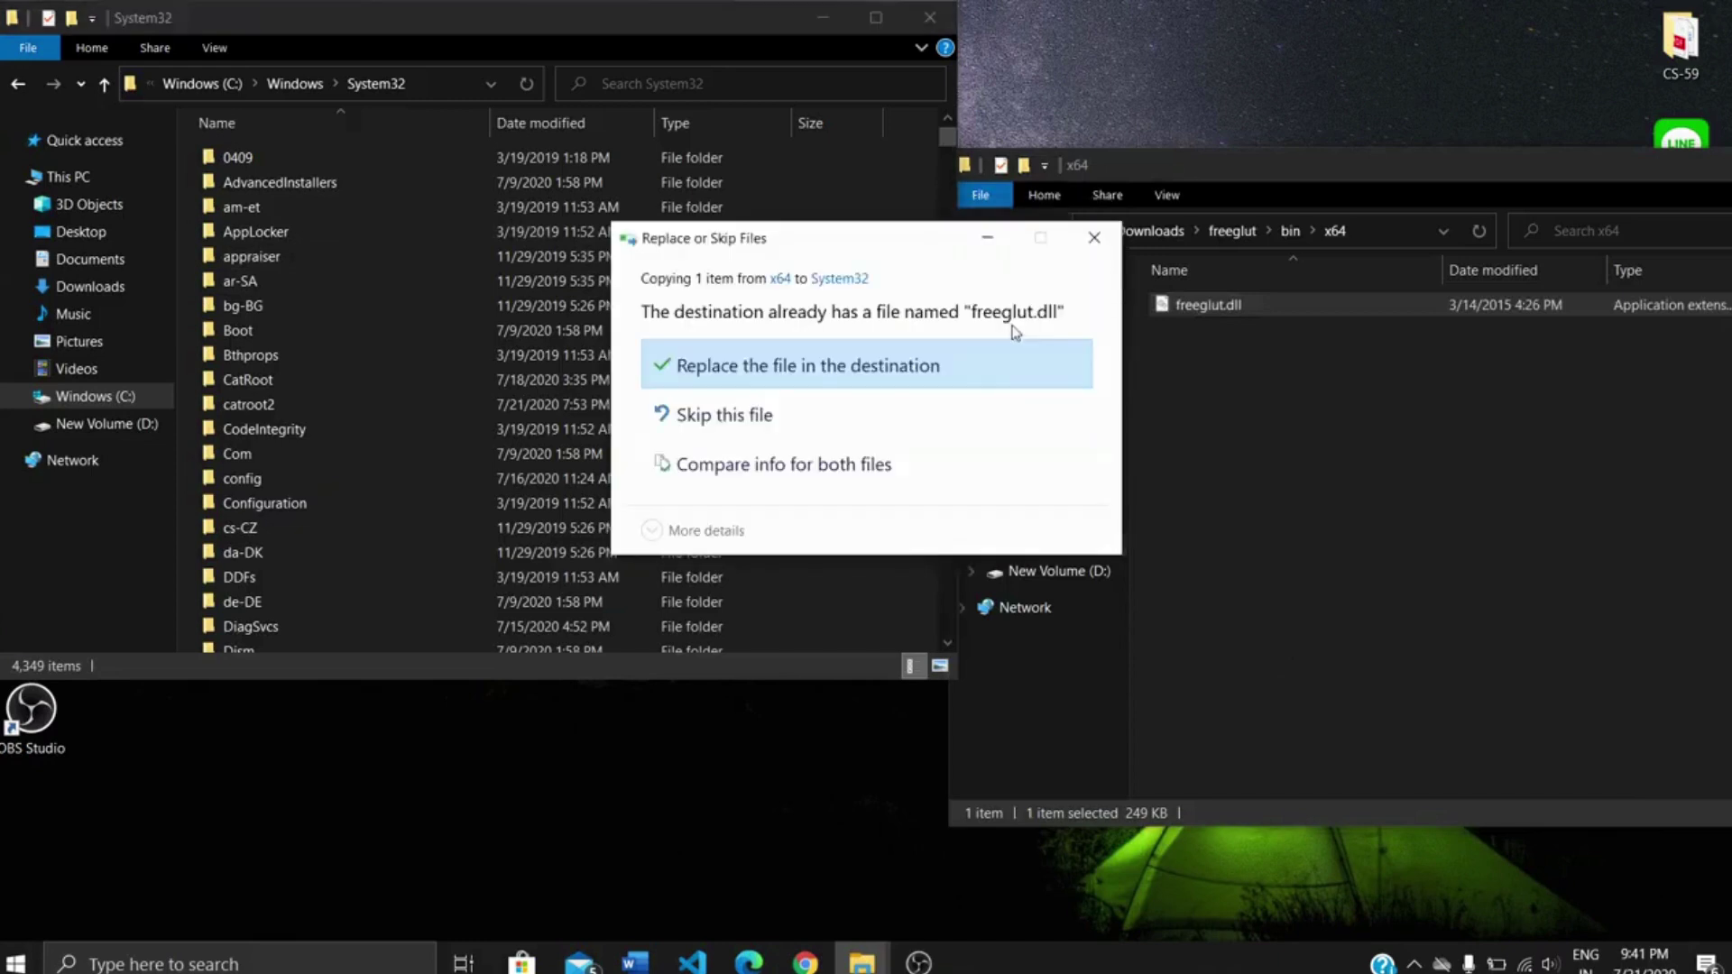
click(819, 370)
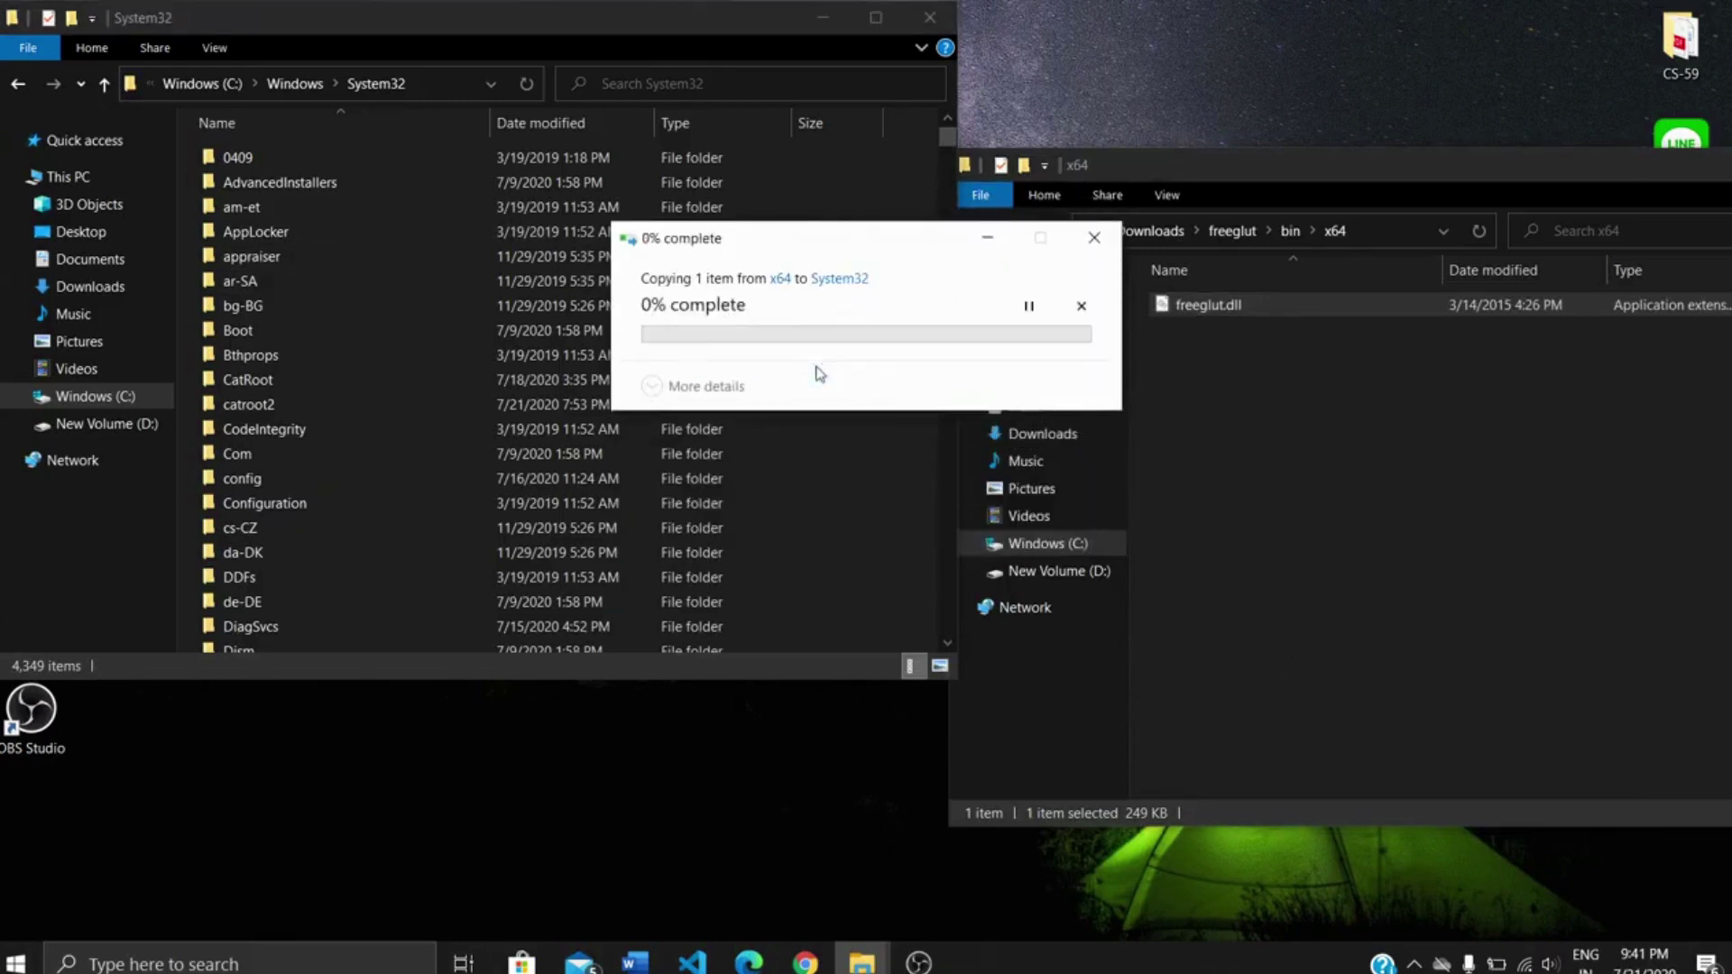
click(800, 379)
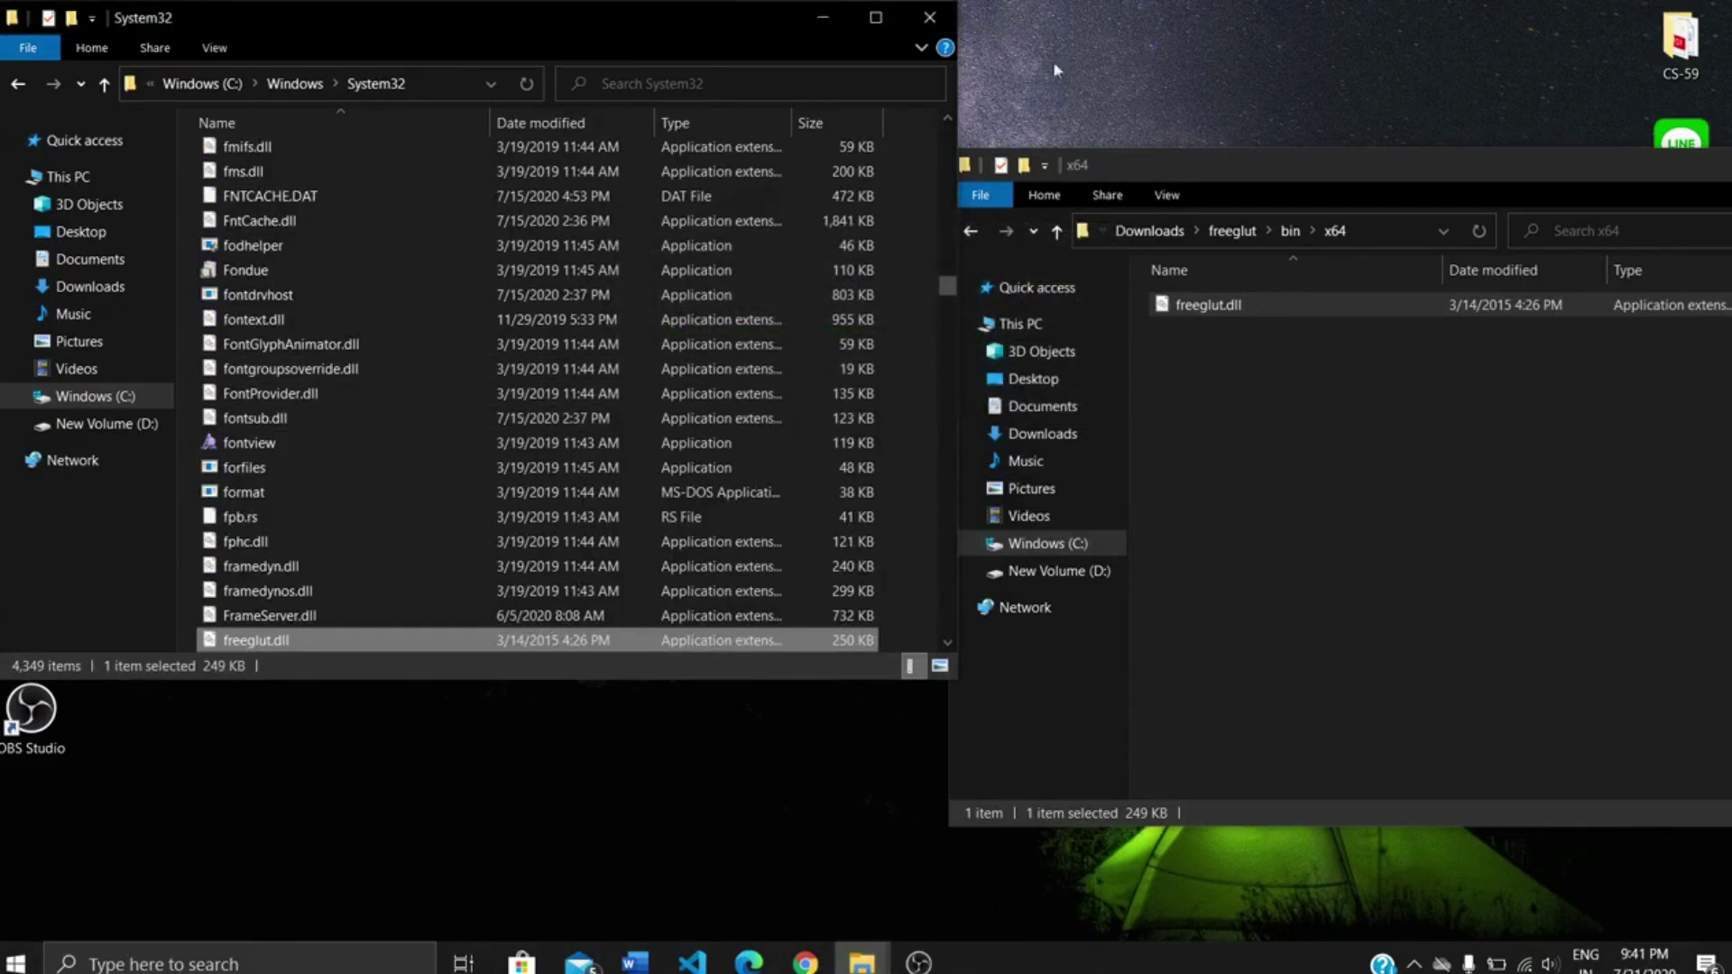
Close both File Explorer windows, System32 and freeglut\bin\x64
click(930, 17)
drag(1156, 165, 653, 204)
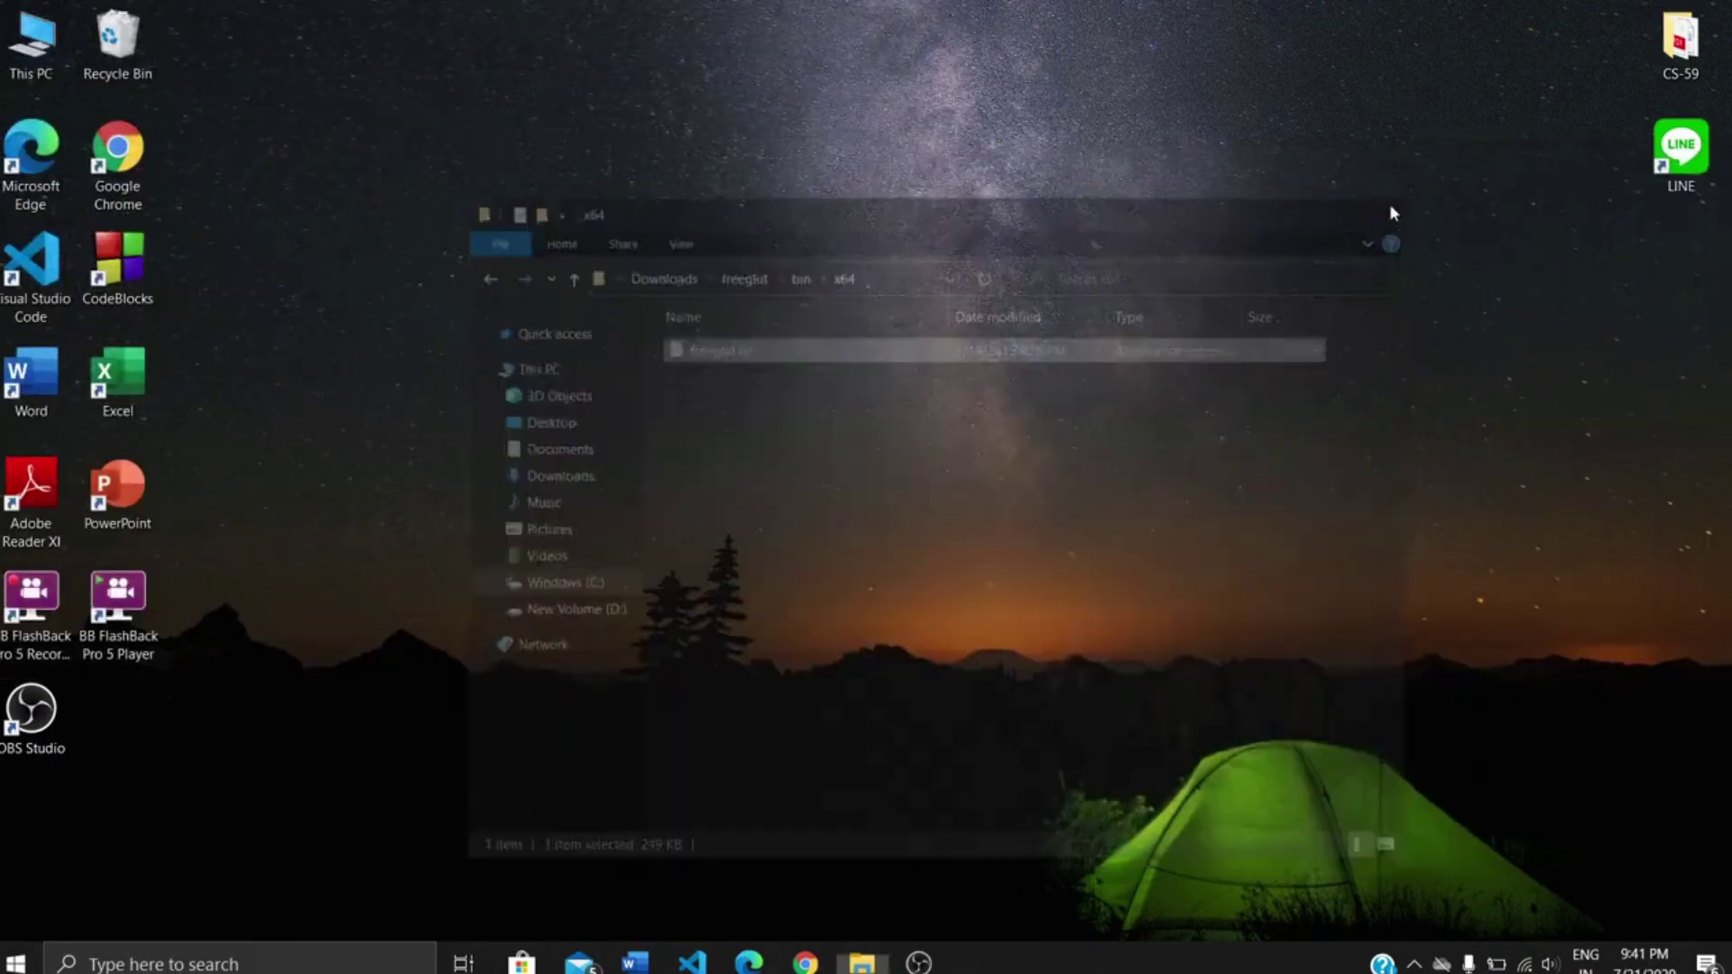
click(1387, 206)
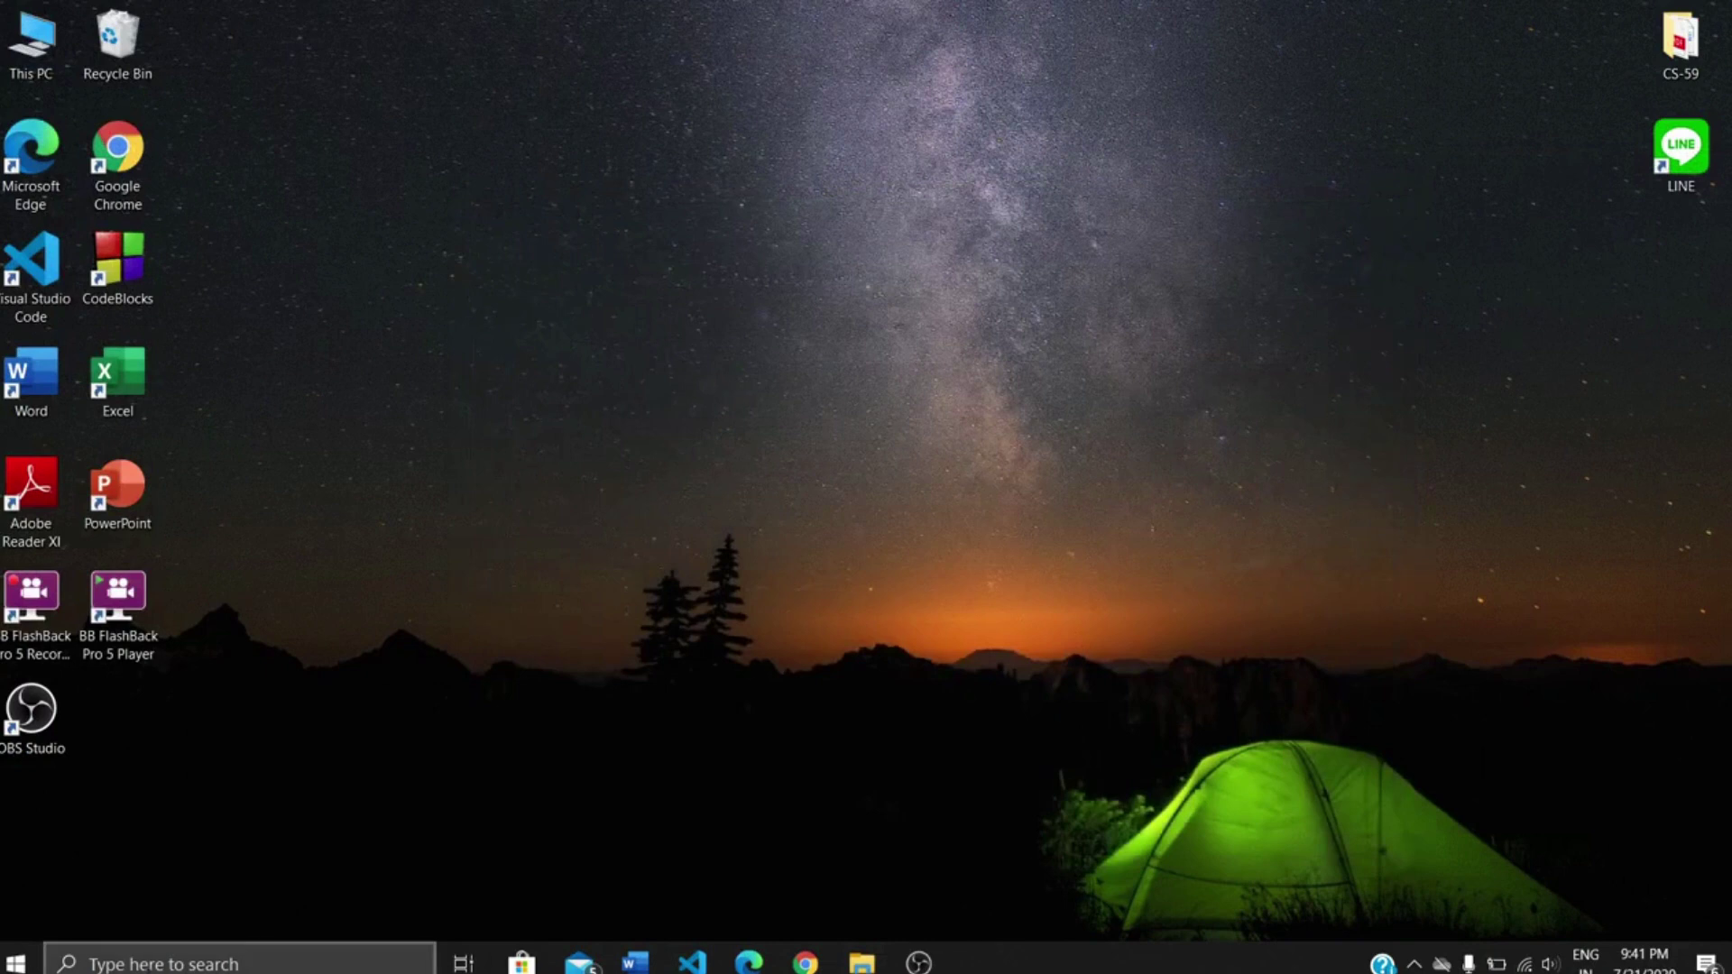
Launch Dev-C++ and complete its first-time configuration with English (Original) as the language
click(164, 965)
text(dev)
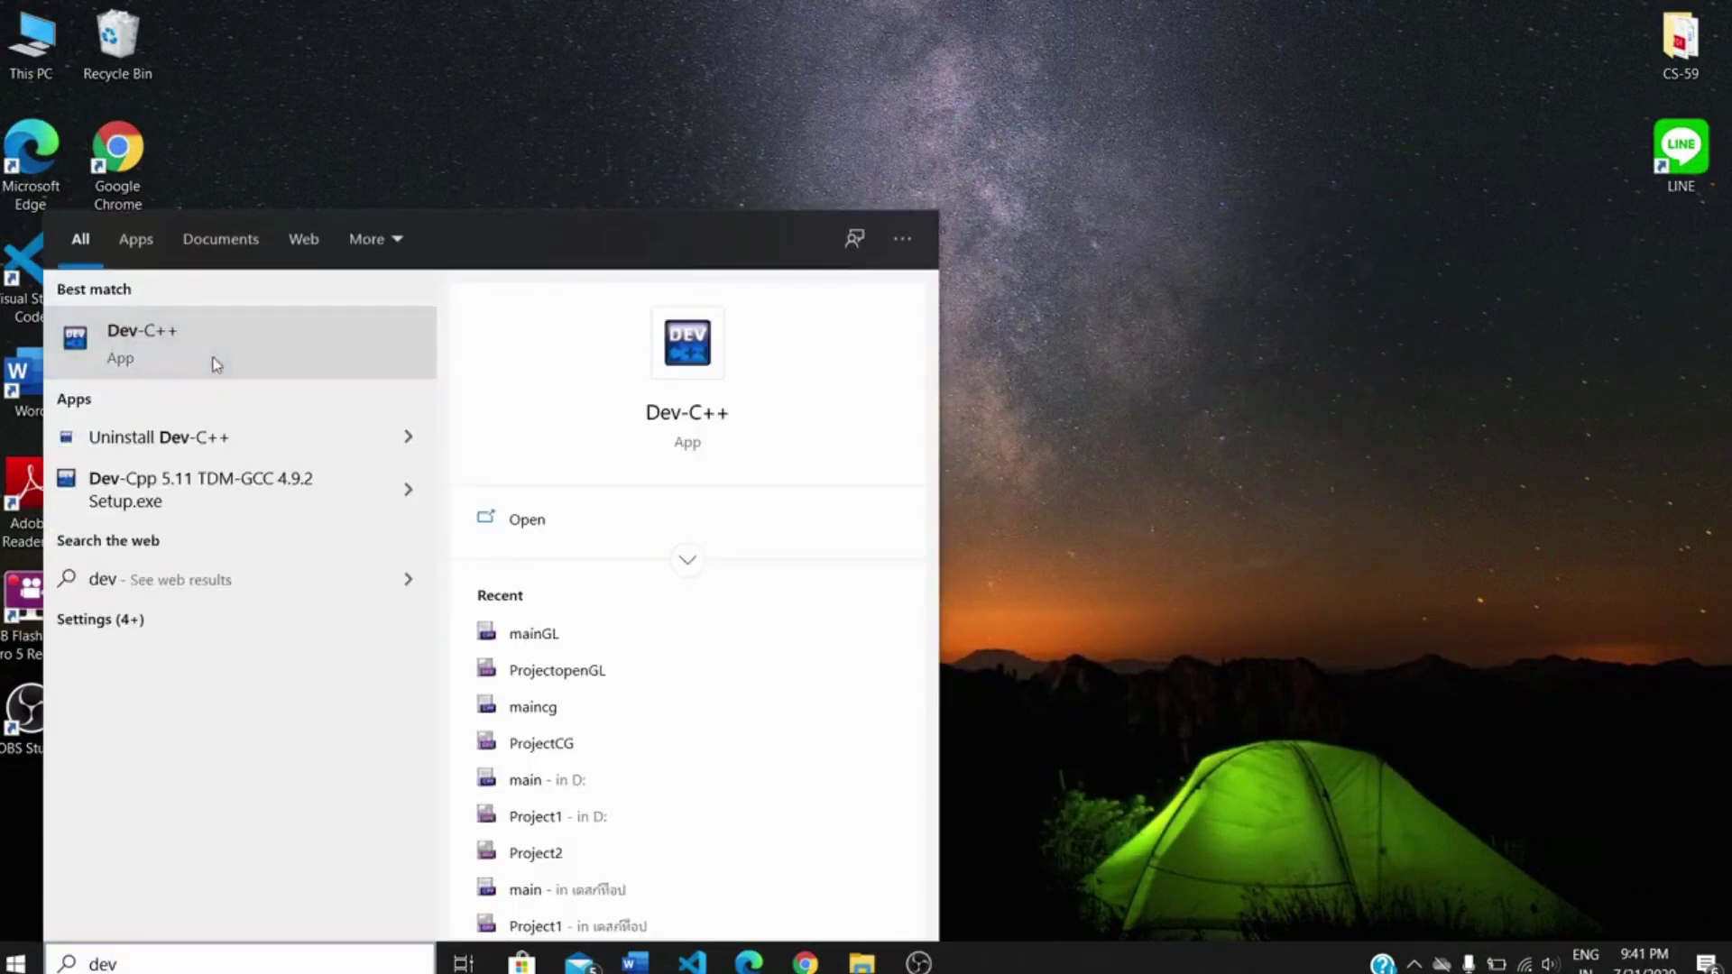
click(684, 859)
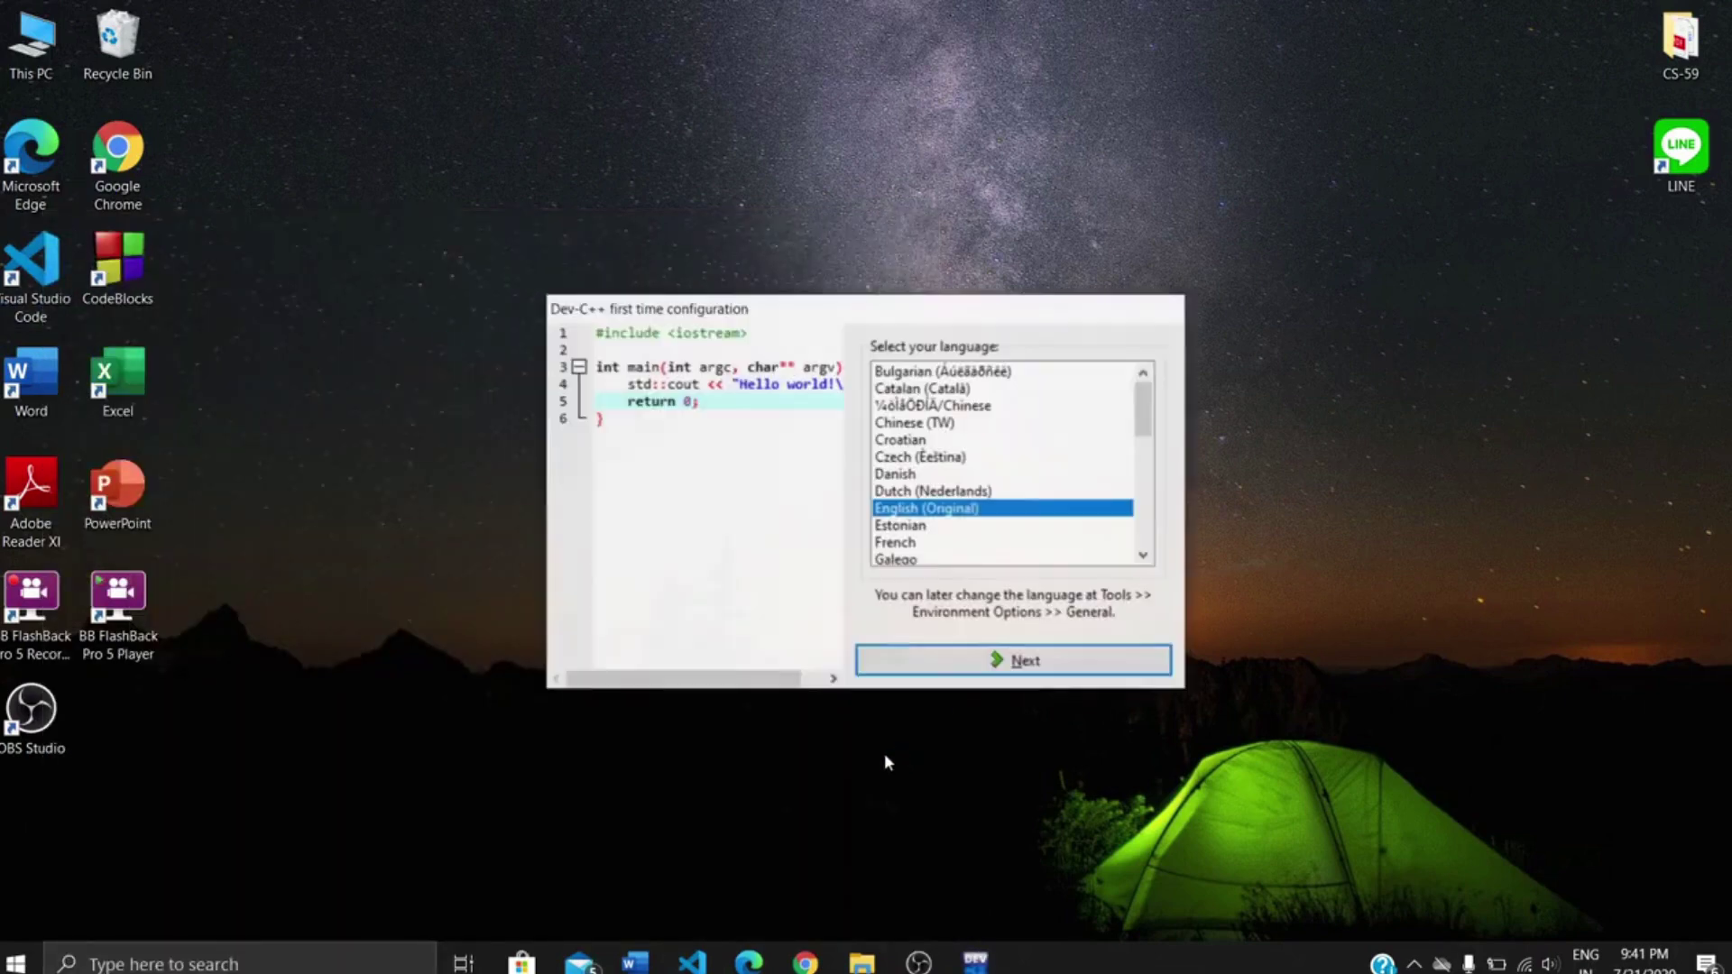
click(1030, 664)
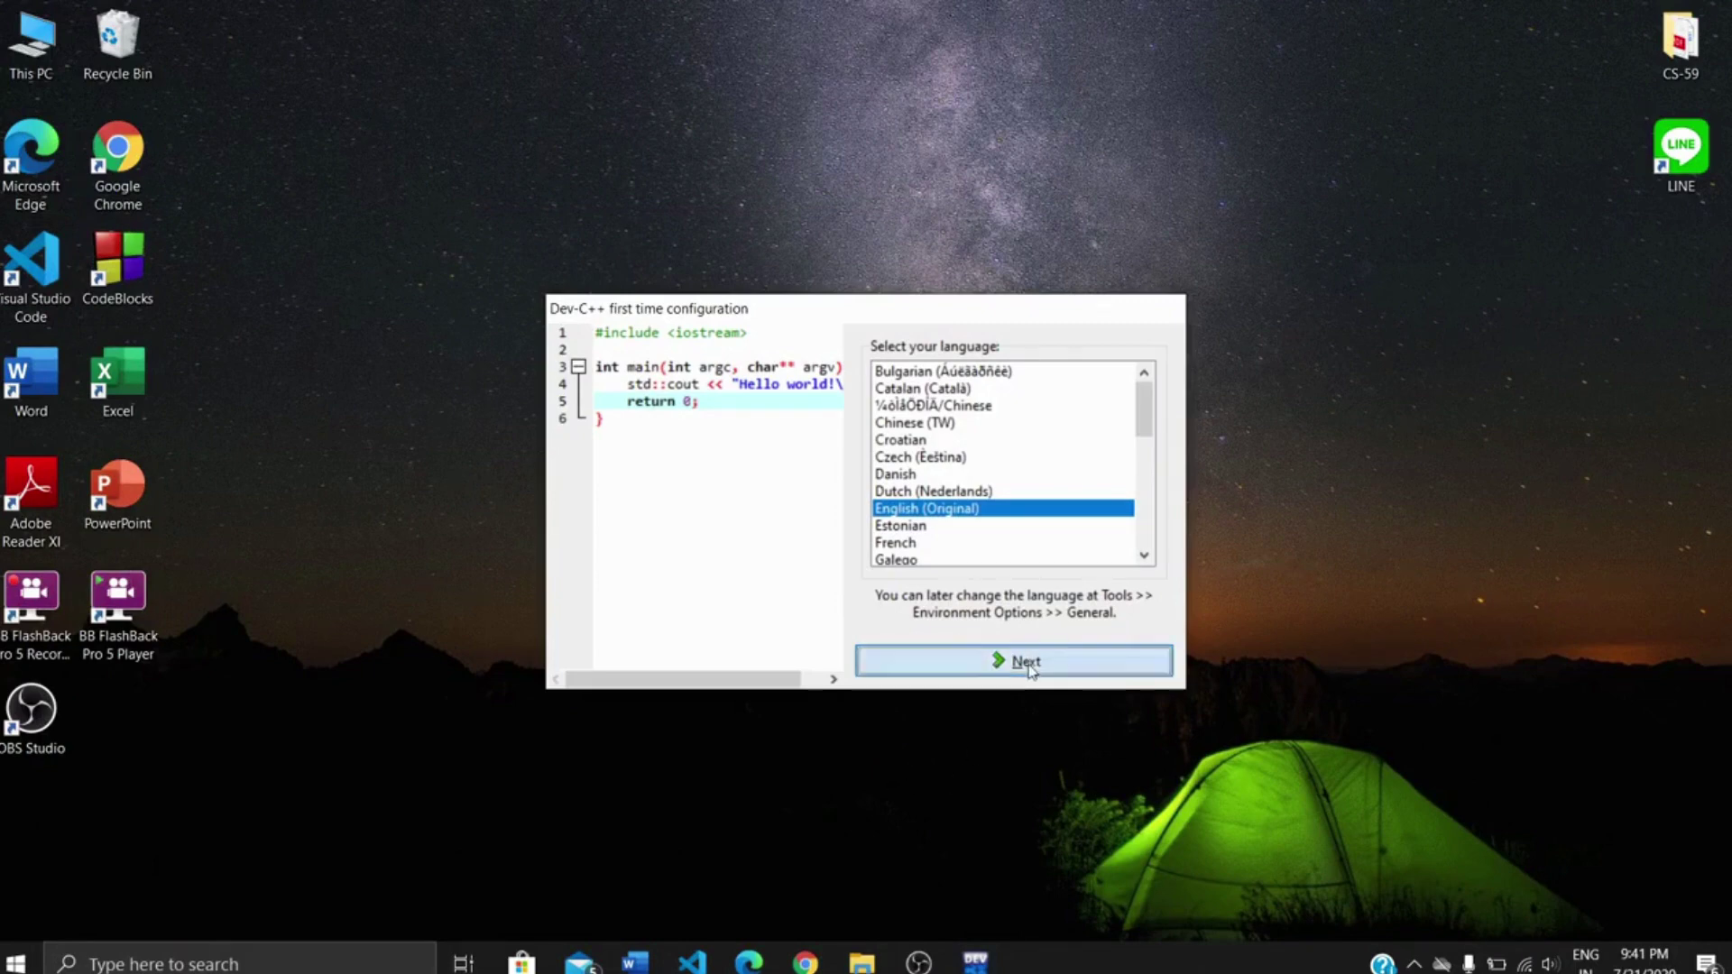
click(1030, 665)
click(1028, 663)
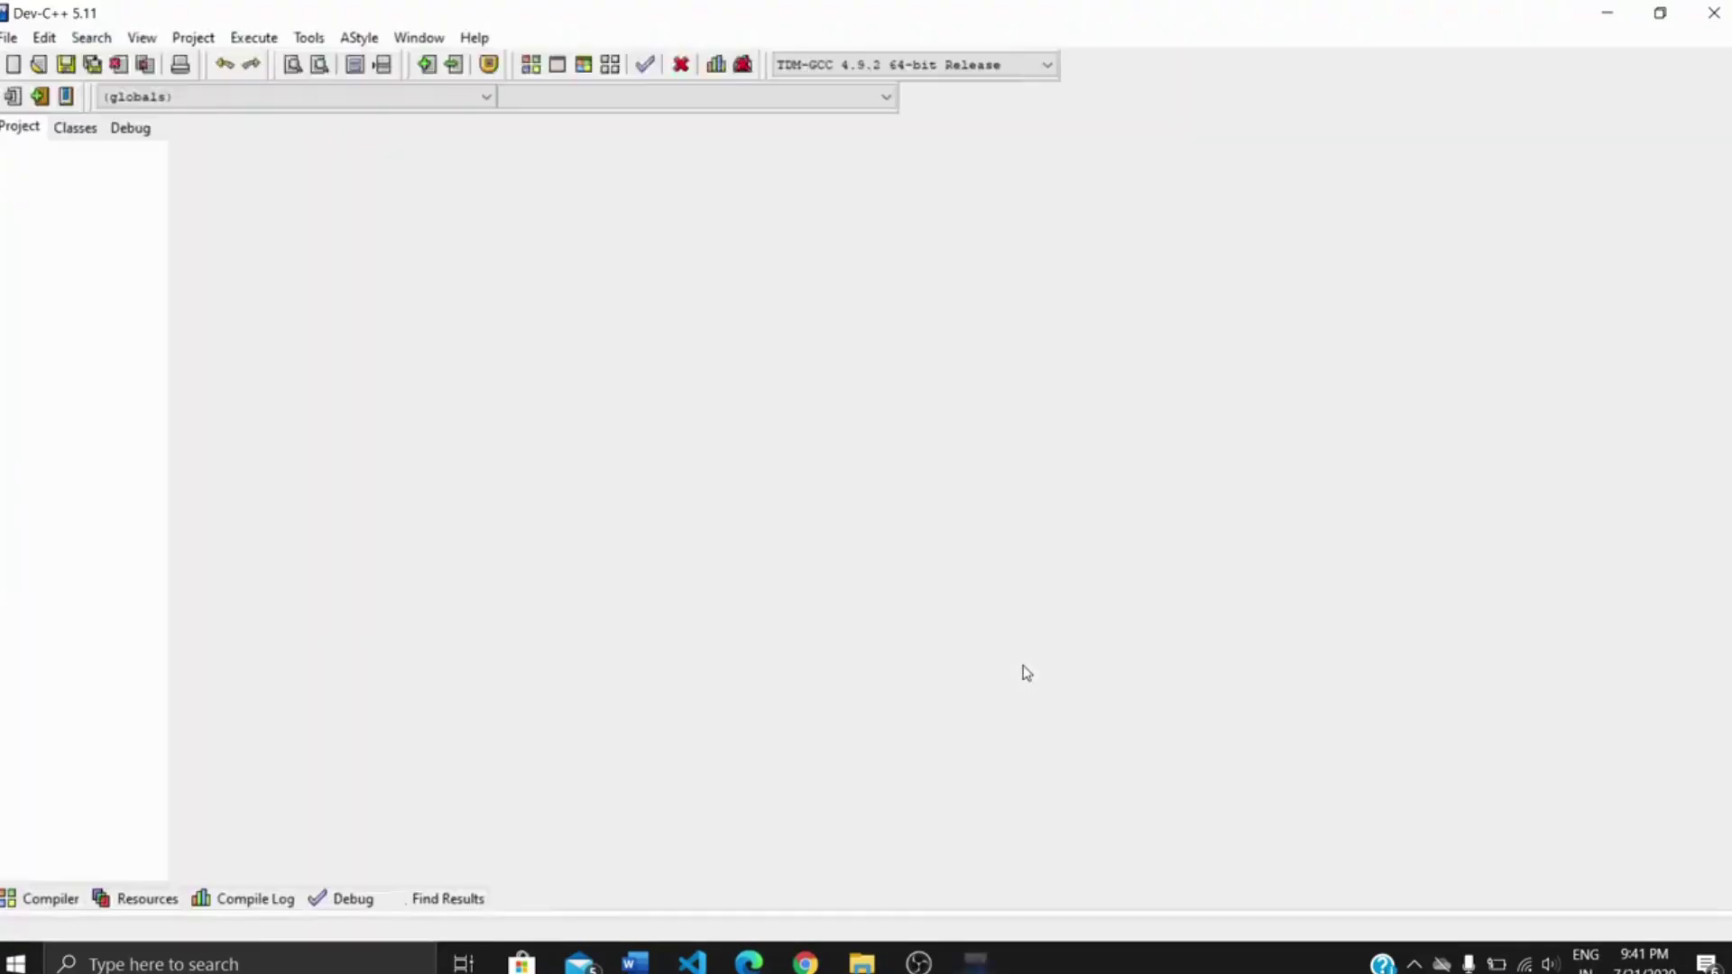
Create a C++ console application project named openGL and save it on the D: drive
click(9, 37)
mouse_move(36, 63)
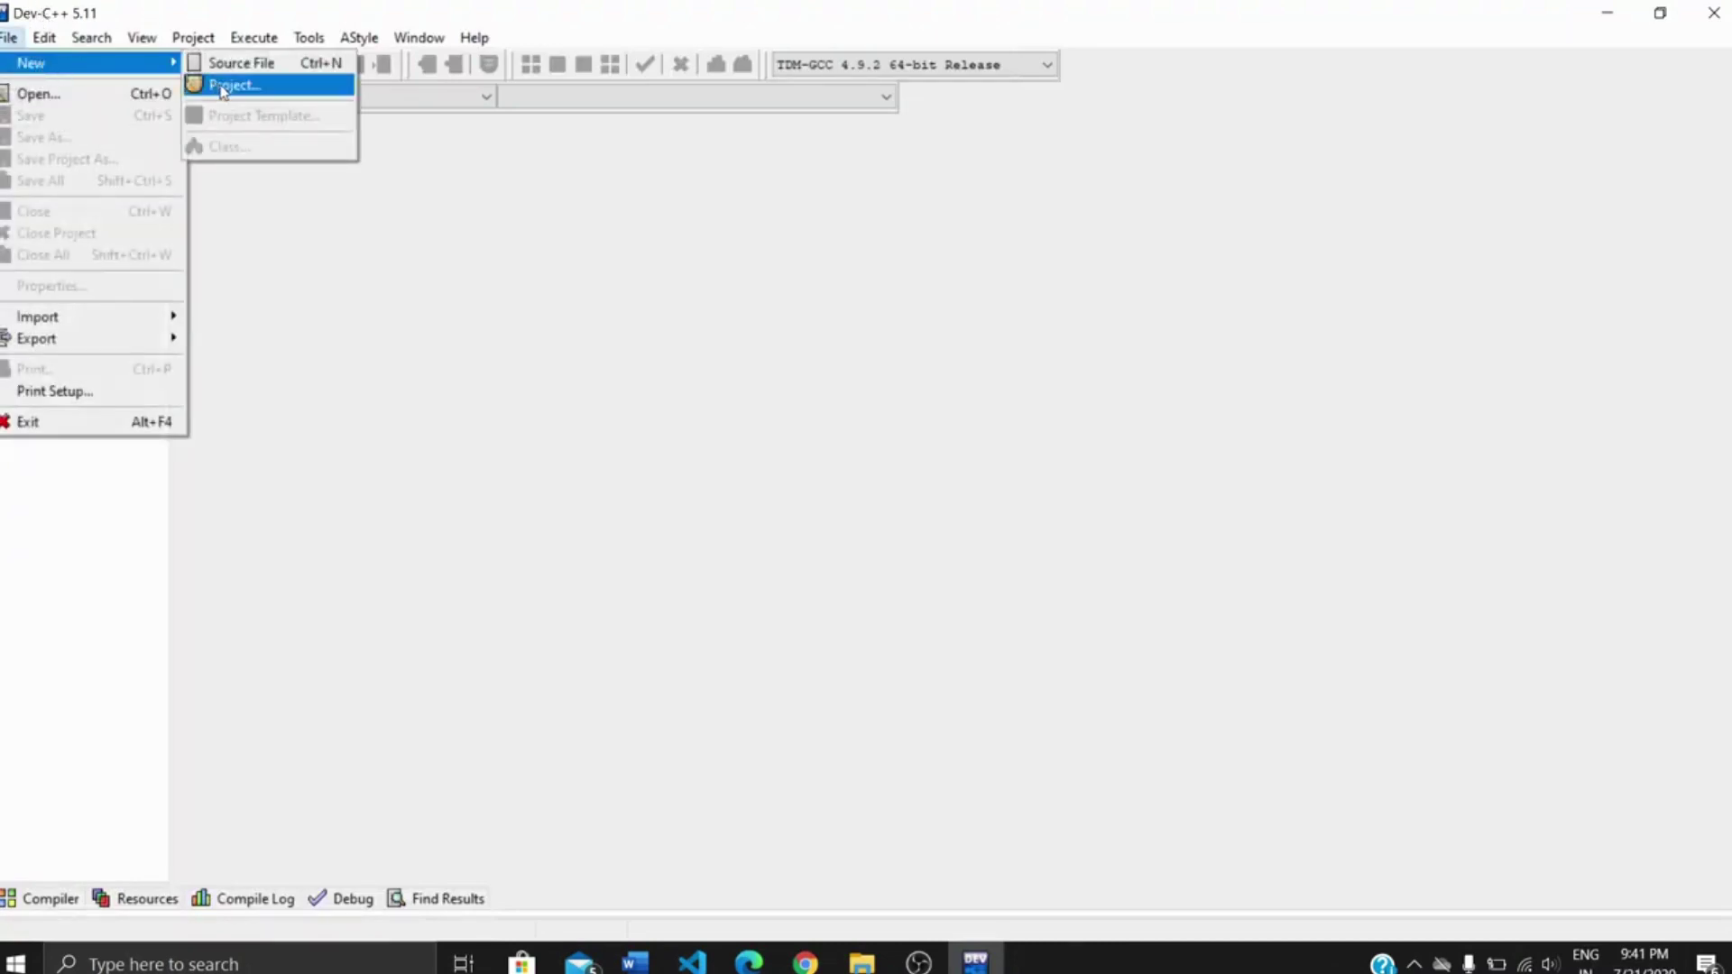
click(203, 85)
click(696, 400)
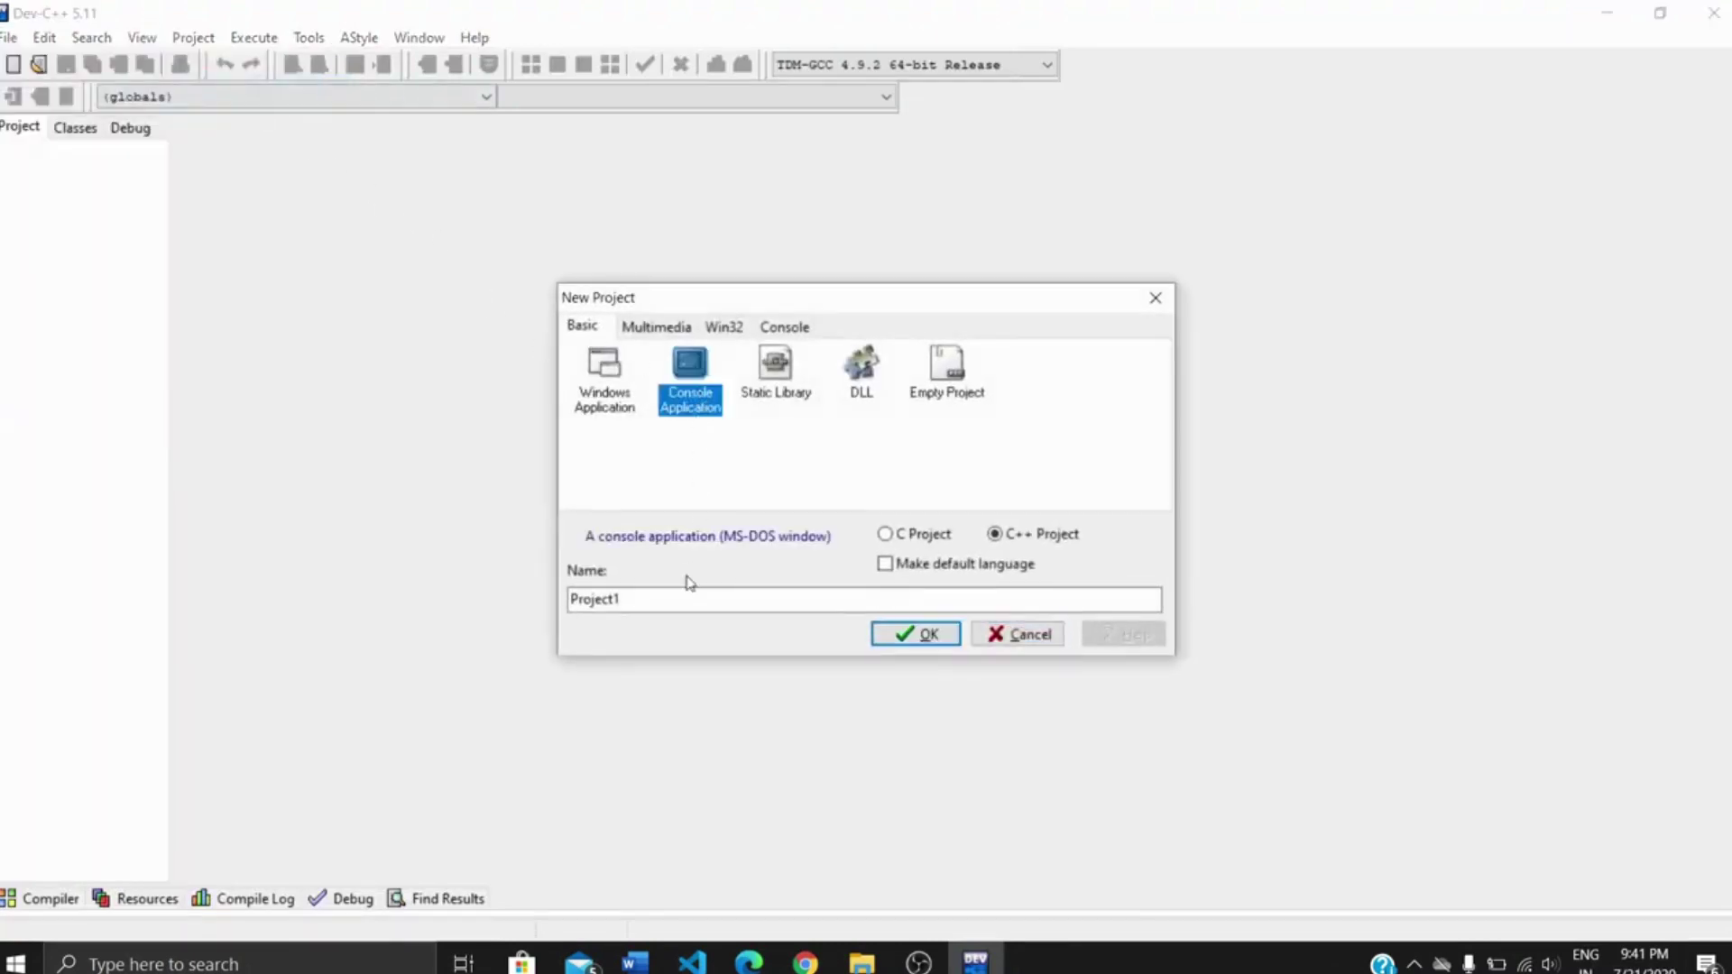
click(648, 600)
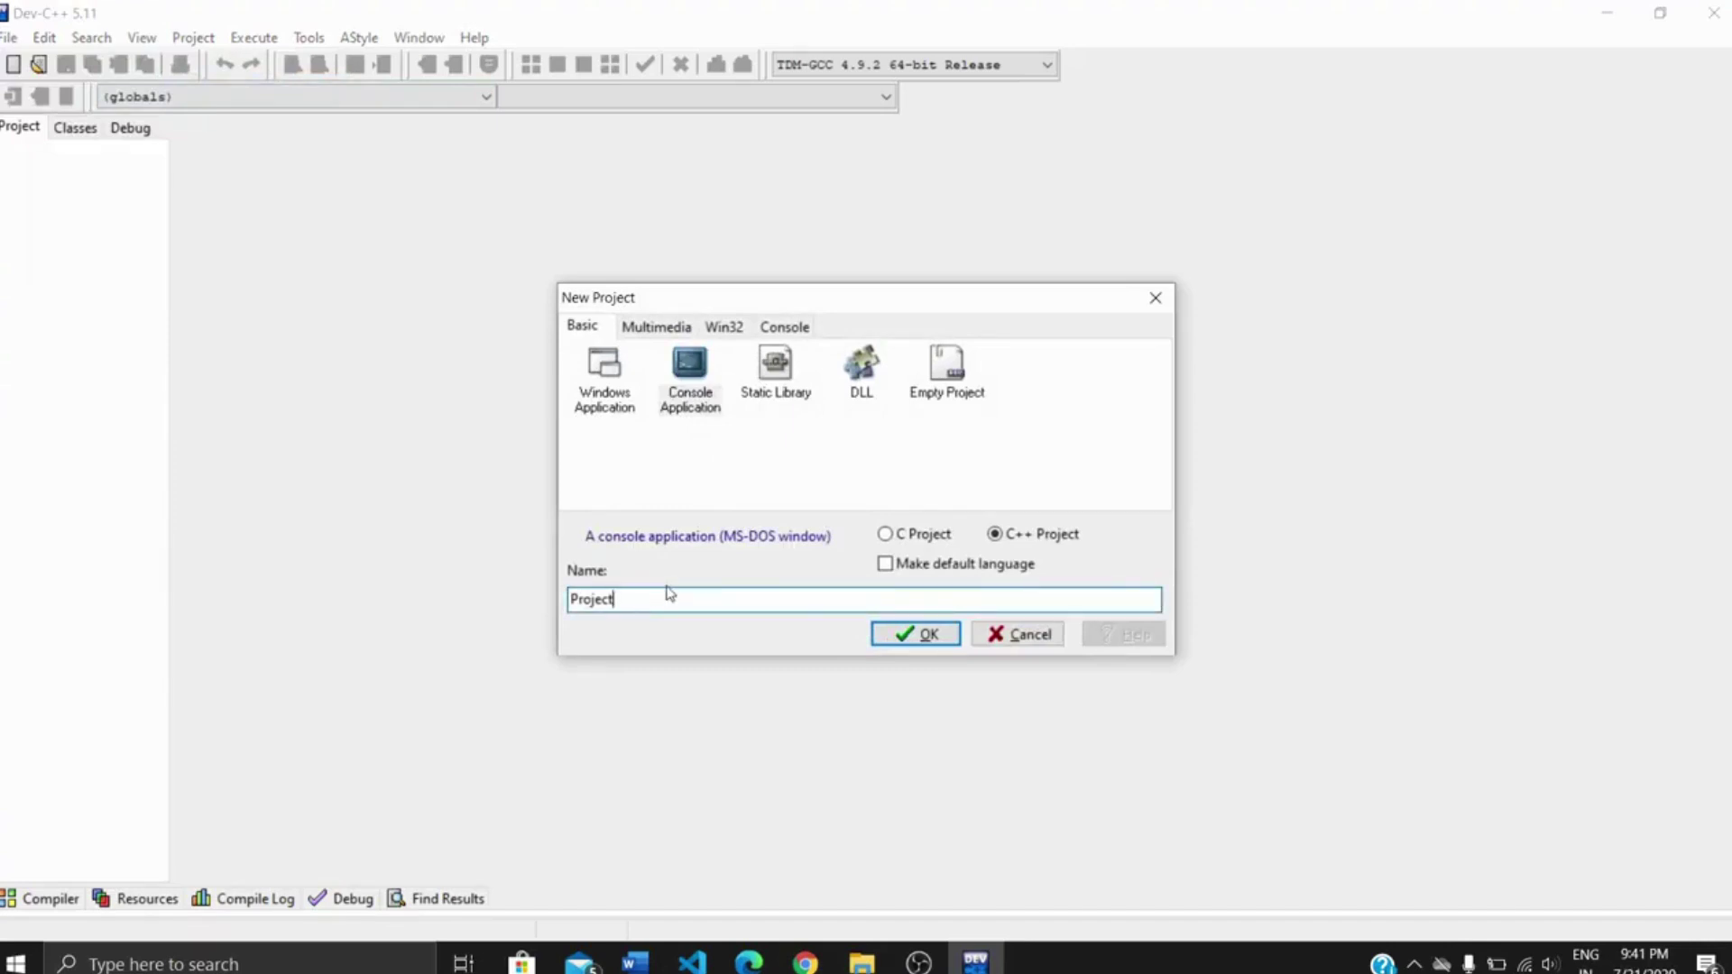
text(open)
click(619, 595)
drag(618, 596, 548, 587)
key(BackSpace)
click(919, 635)
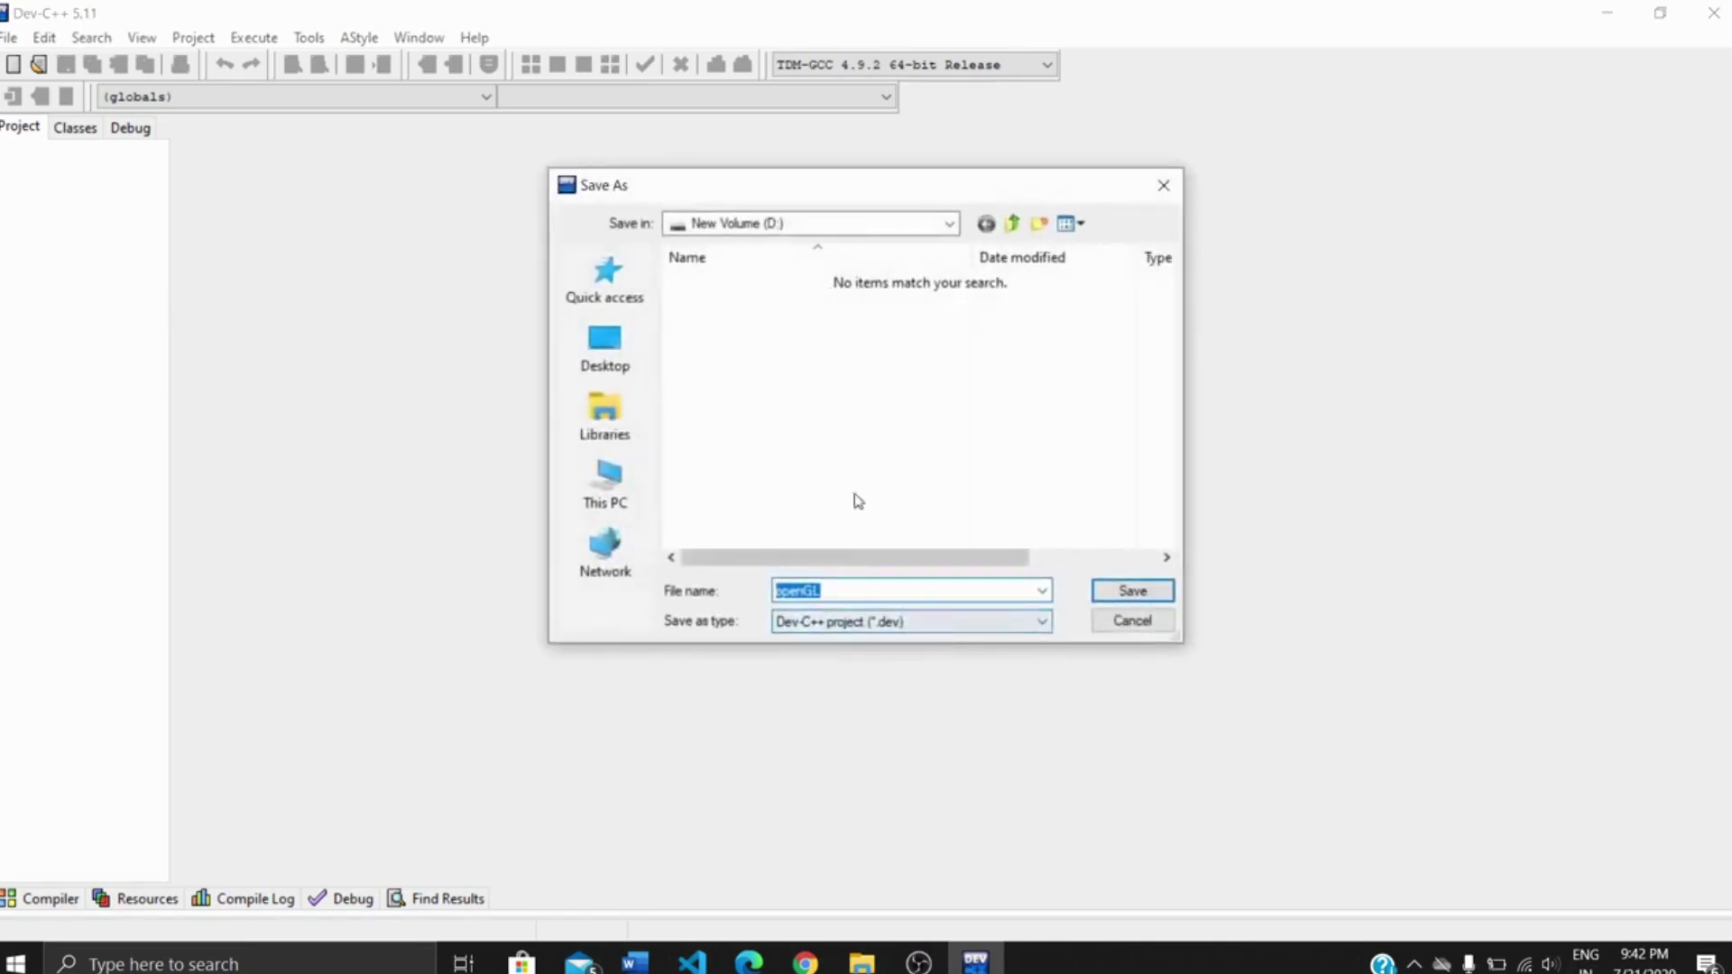
click(1142, 594)
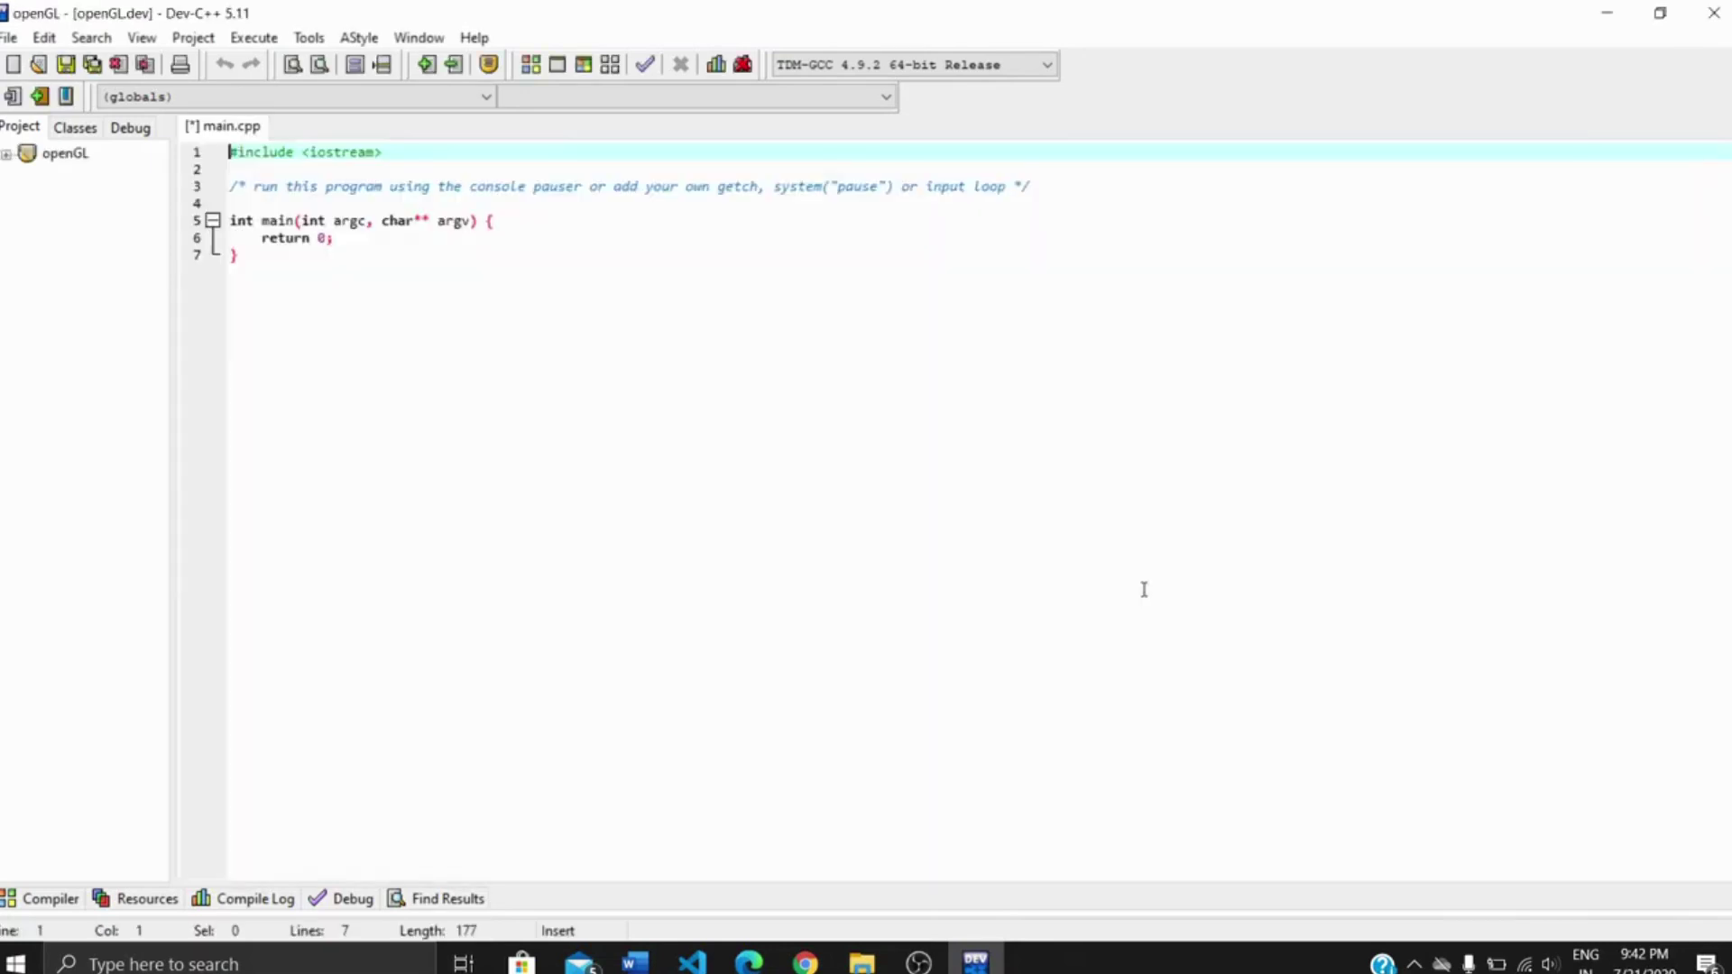
Add the linker parameters -lopengl32 -lfreeglut -lglu32 to the openGL project's options and confirm them
right_click(63, 153)
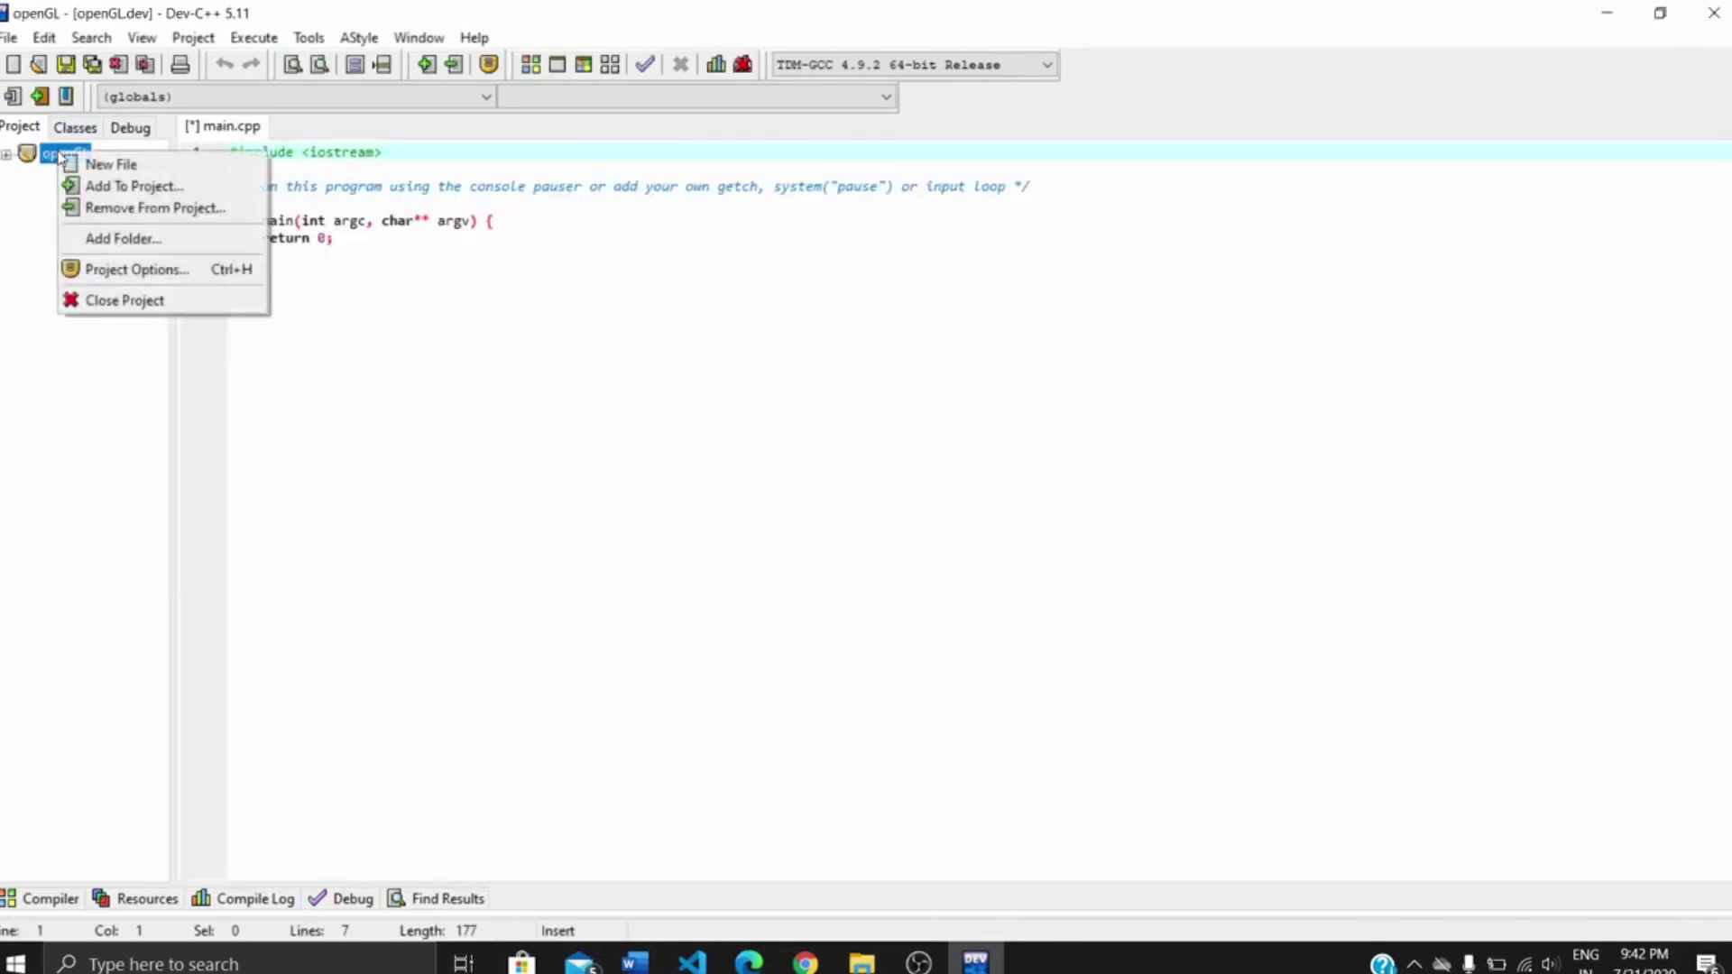
click(110, 271)
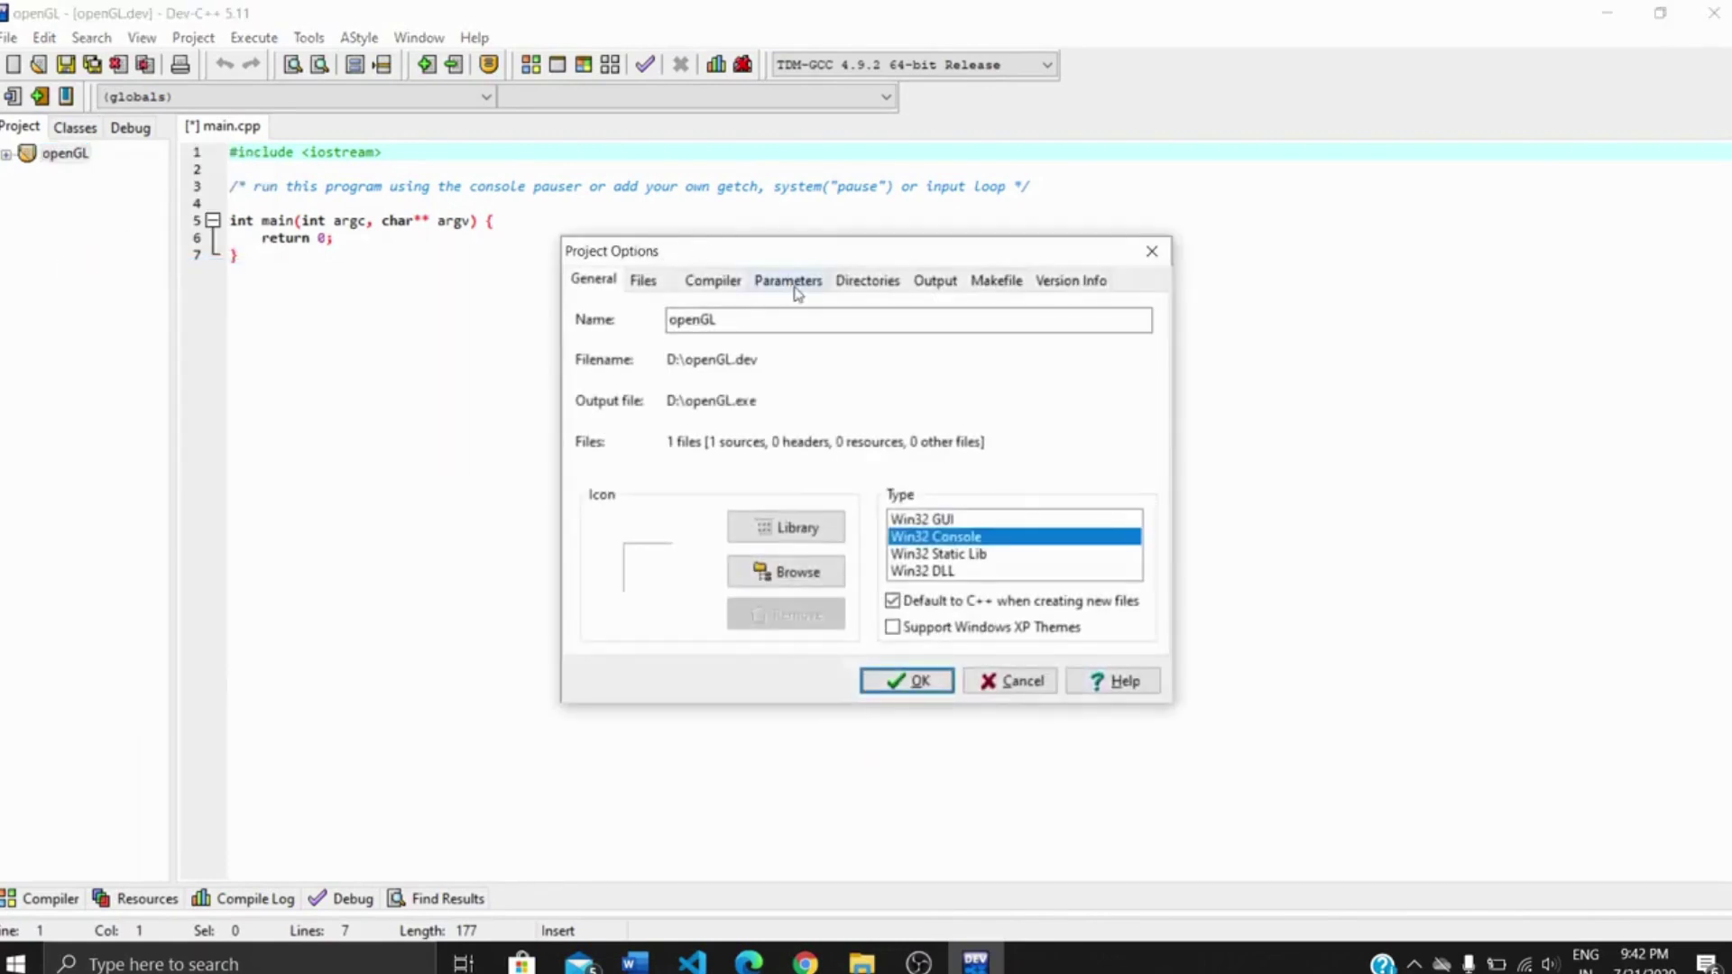
click(788, 282)
click(1052, 395)
text(-)
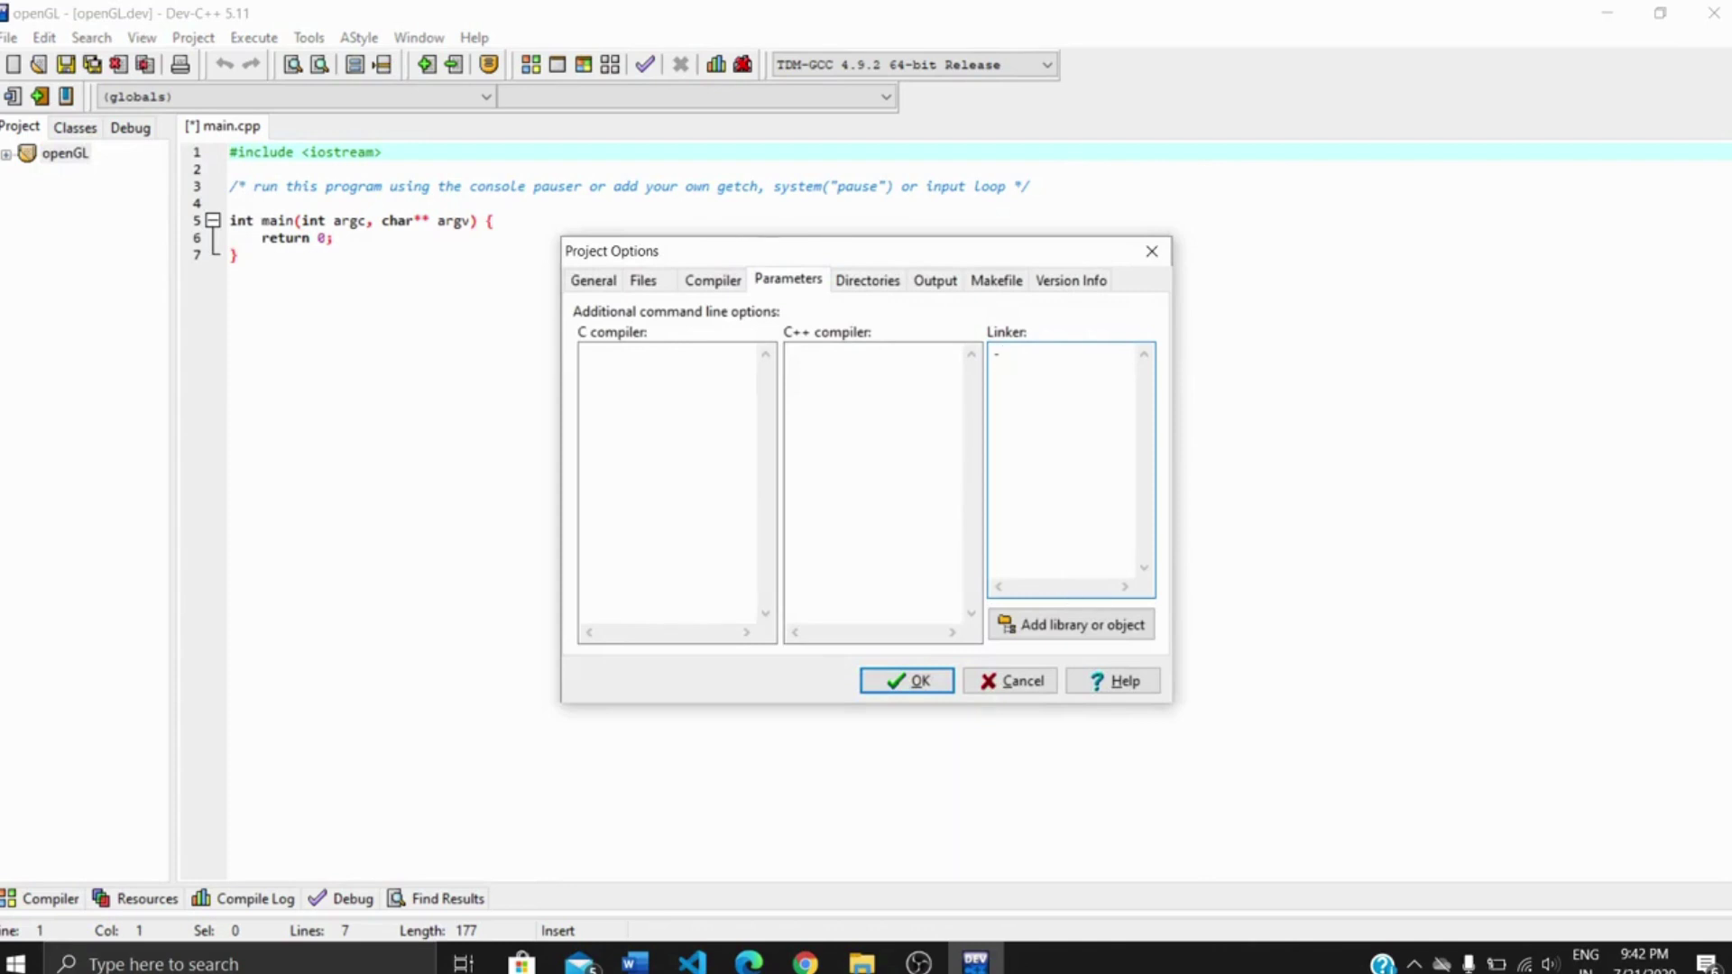
text(lopen)
text(gl32 )
text(-lfreeglut)
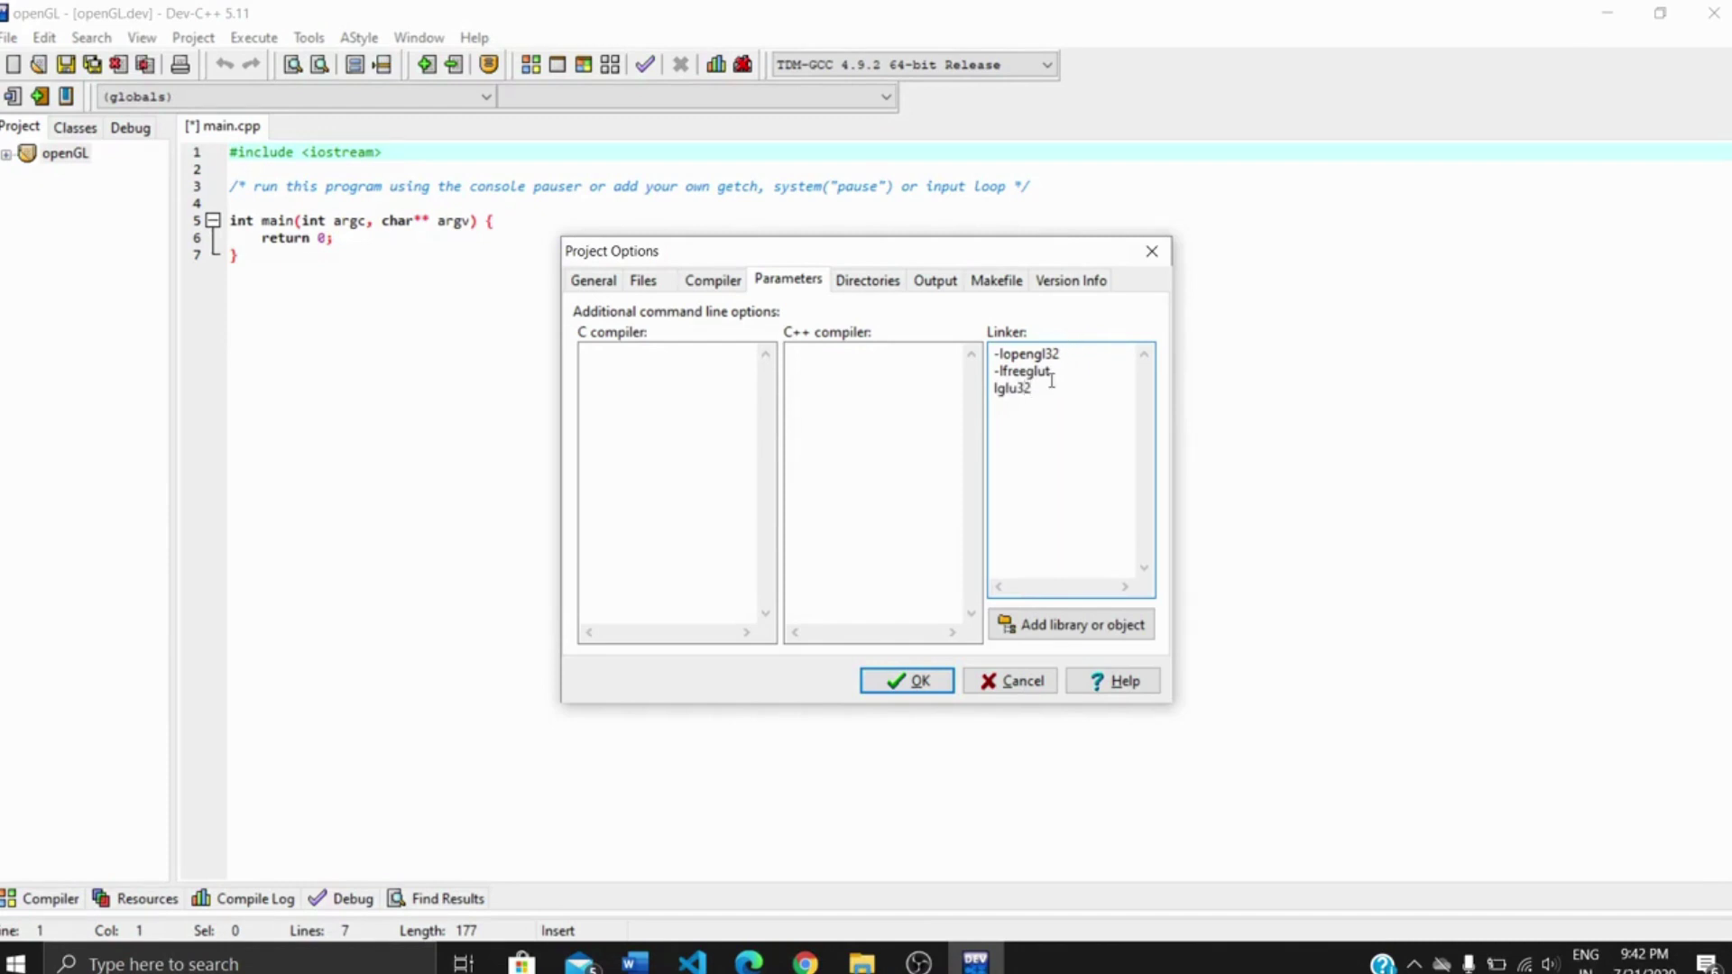
key(BackSpace)
key(BackSpace)
key(BackSpace)
key(BackSpace)
key(BackSpace)
text(-lglu32)
click(904, 682)
Delete all of the template code in main.cpp
click(497, 302)
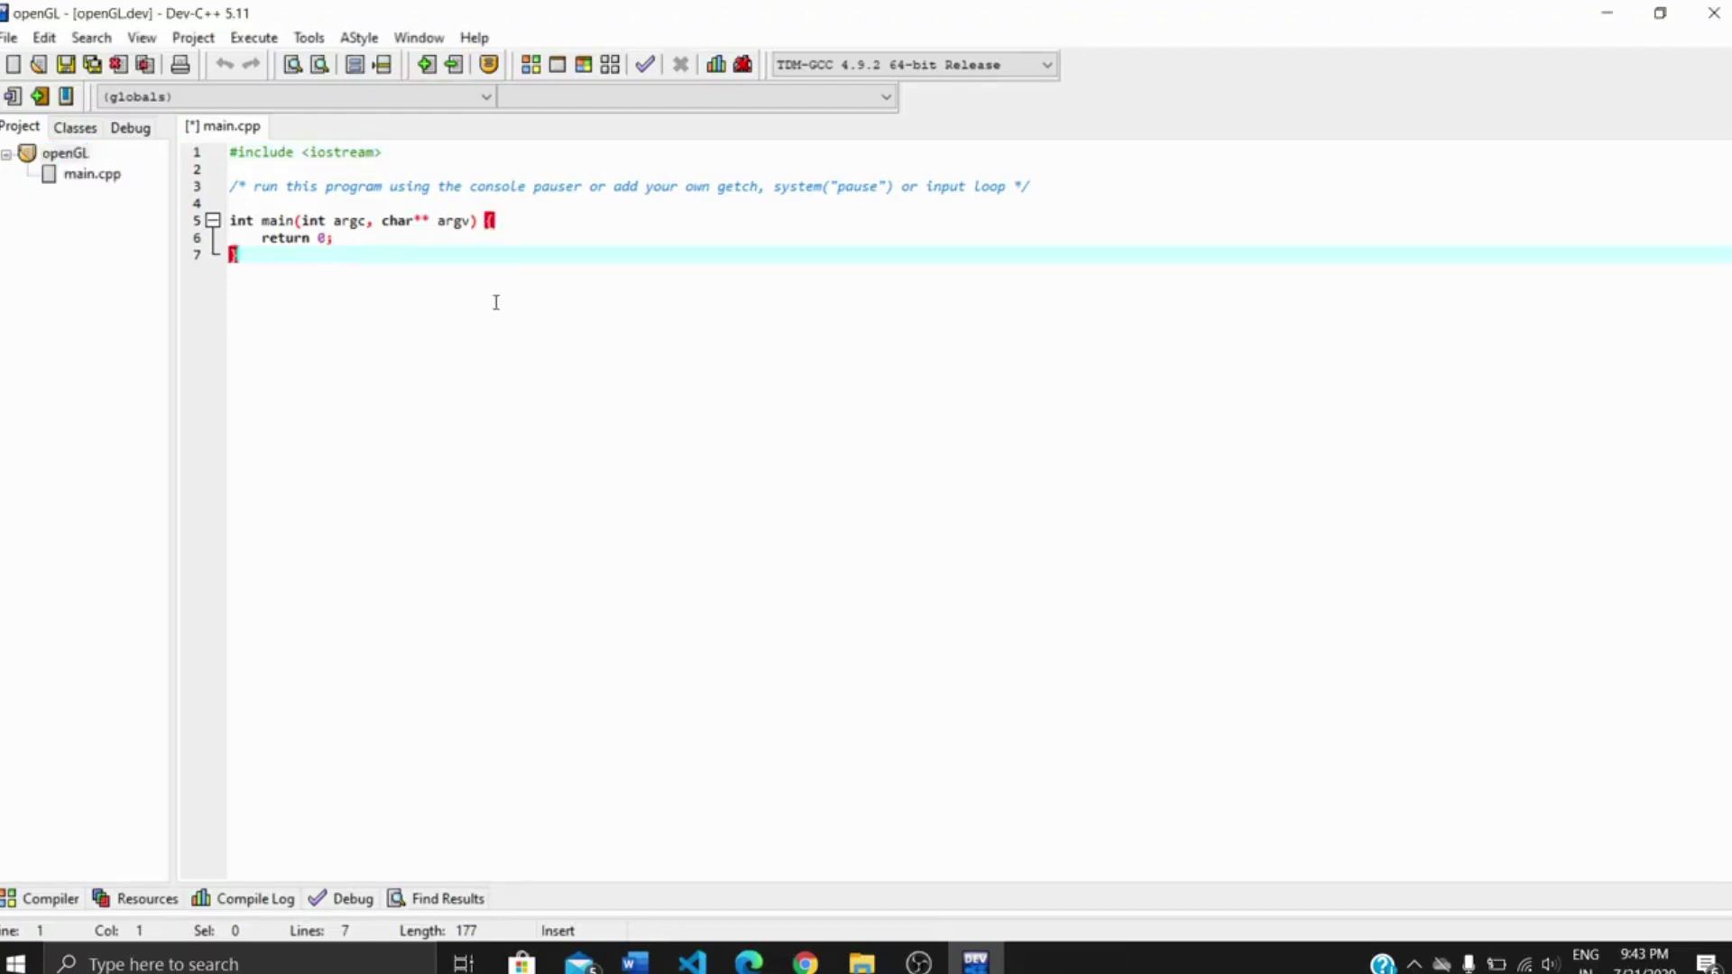
drag(282, 267, 233, 160)
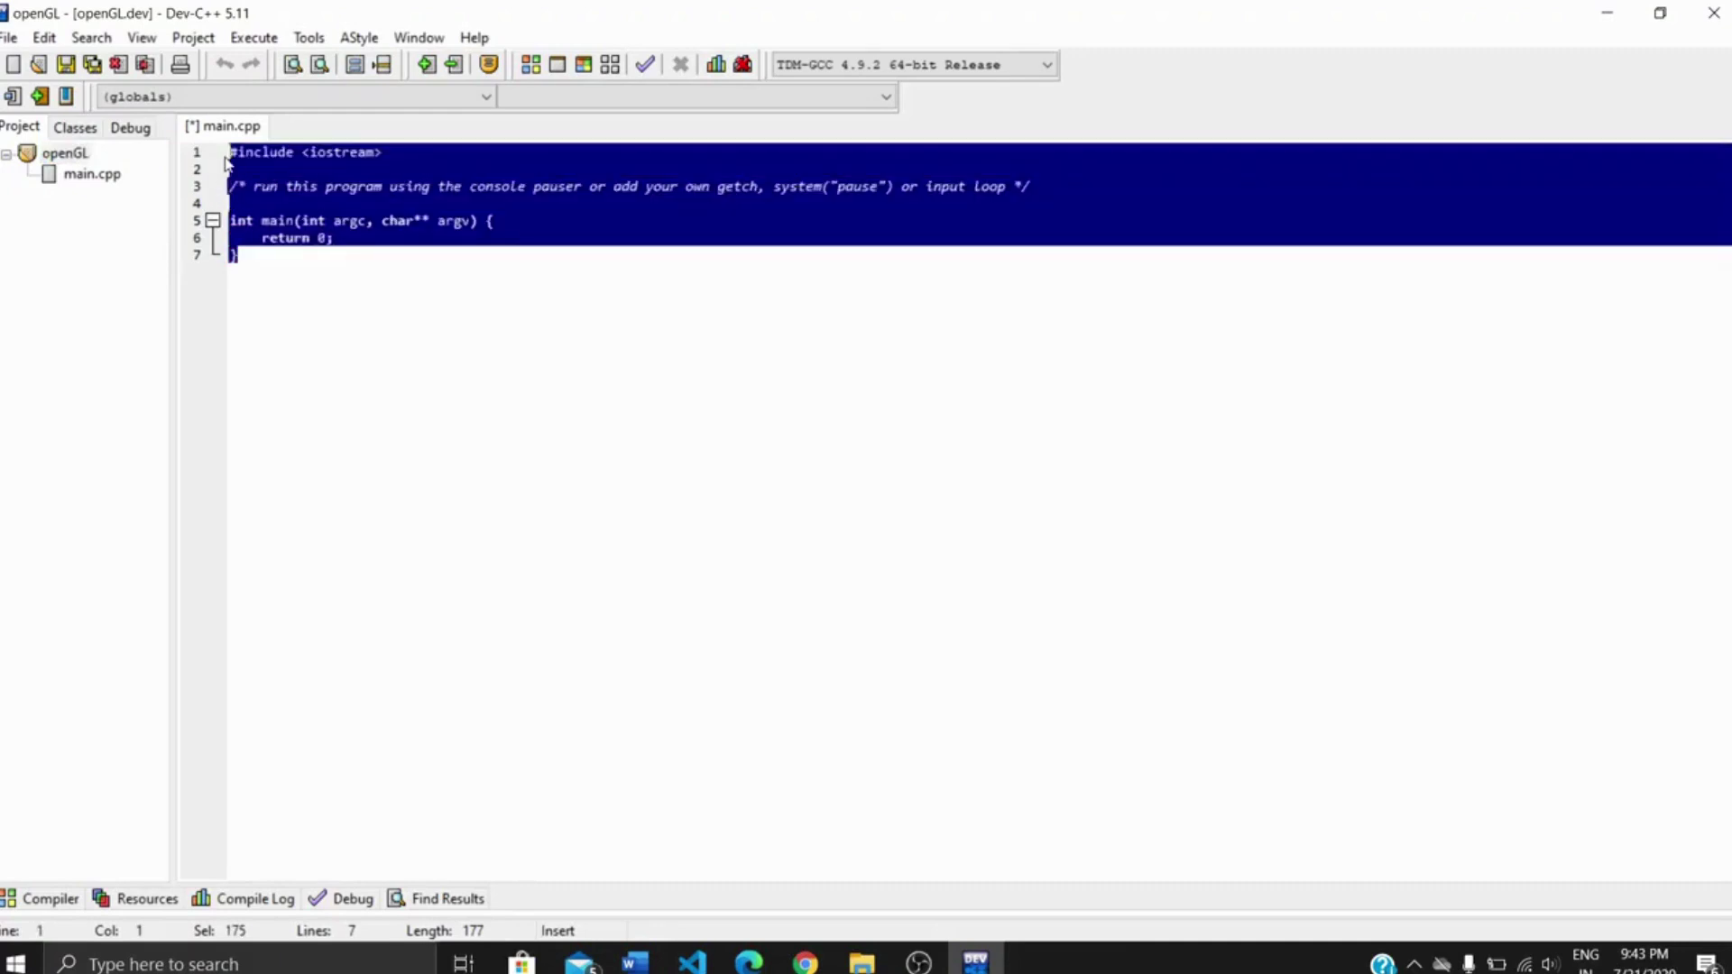
key(BackSpace)
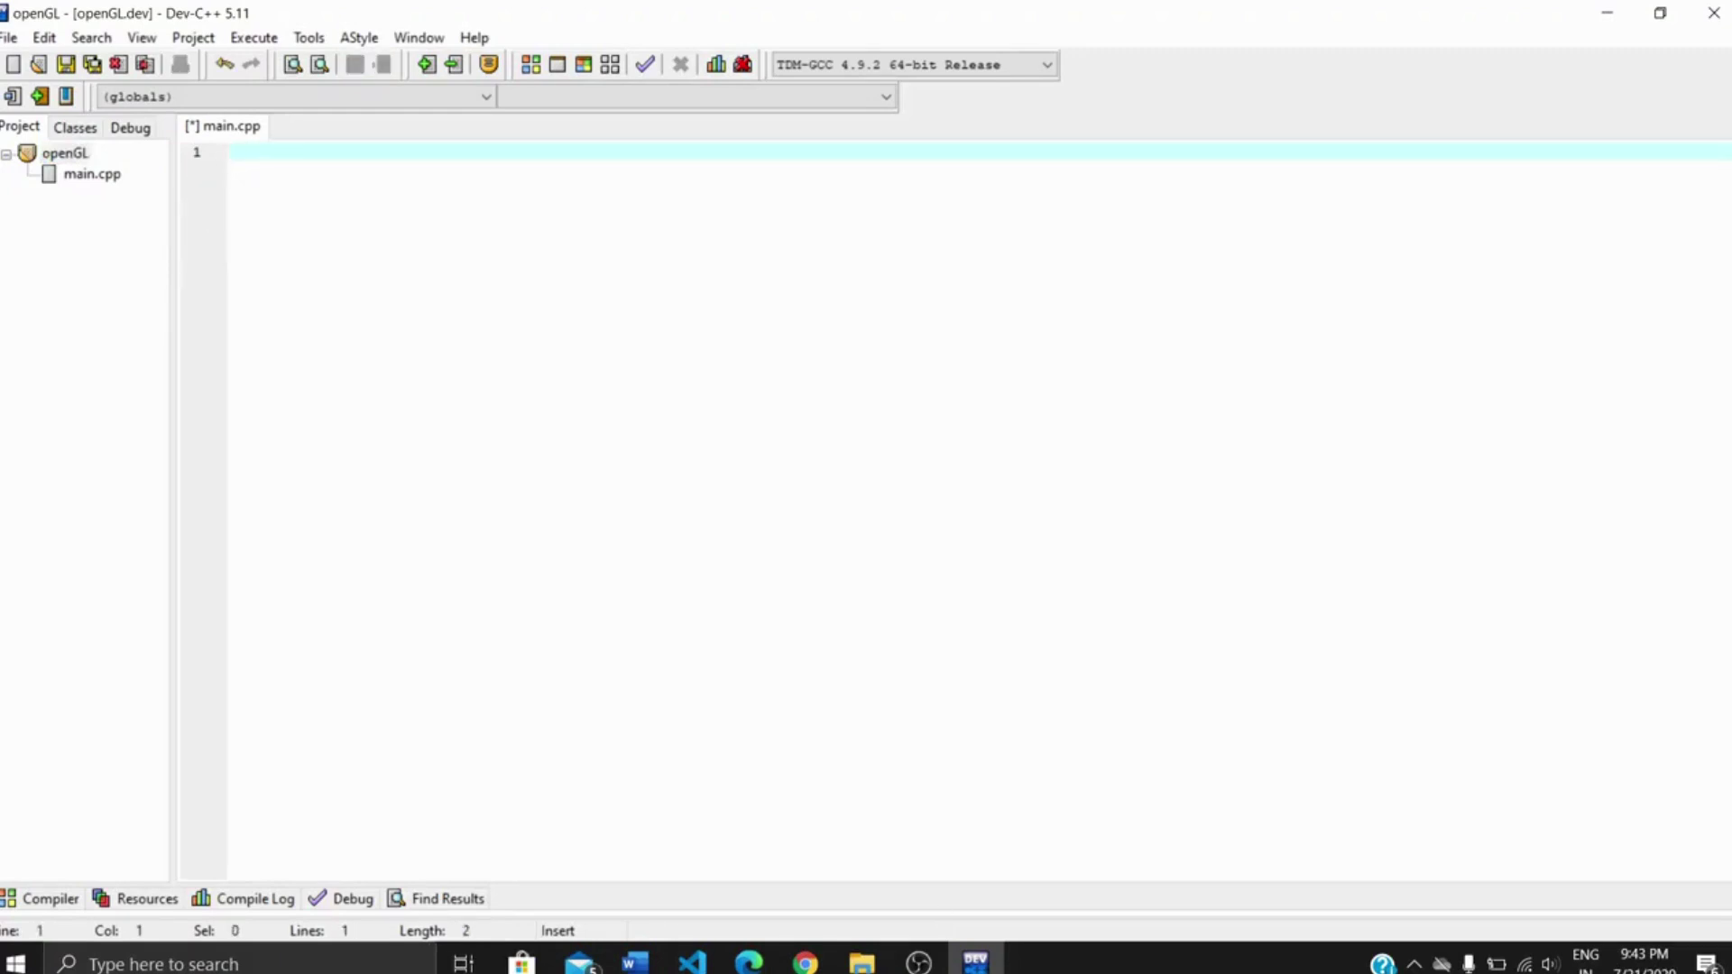
Switch to Microsoft Edge and copy the entire drawline.txt source code from its open page
click(753, 960)
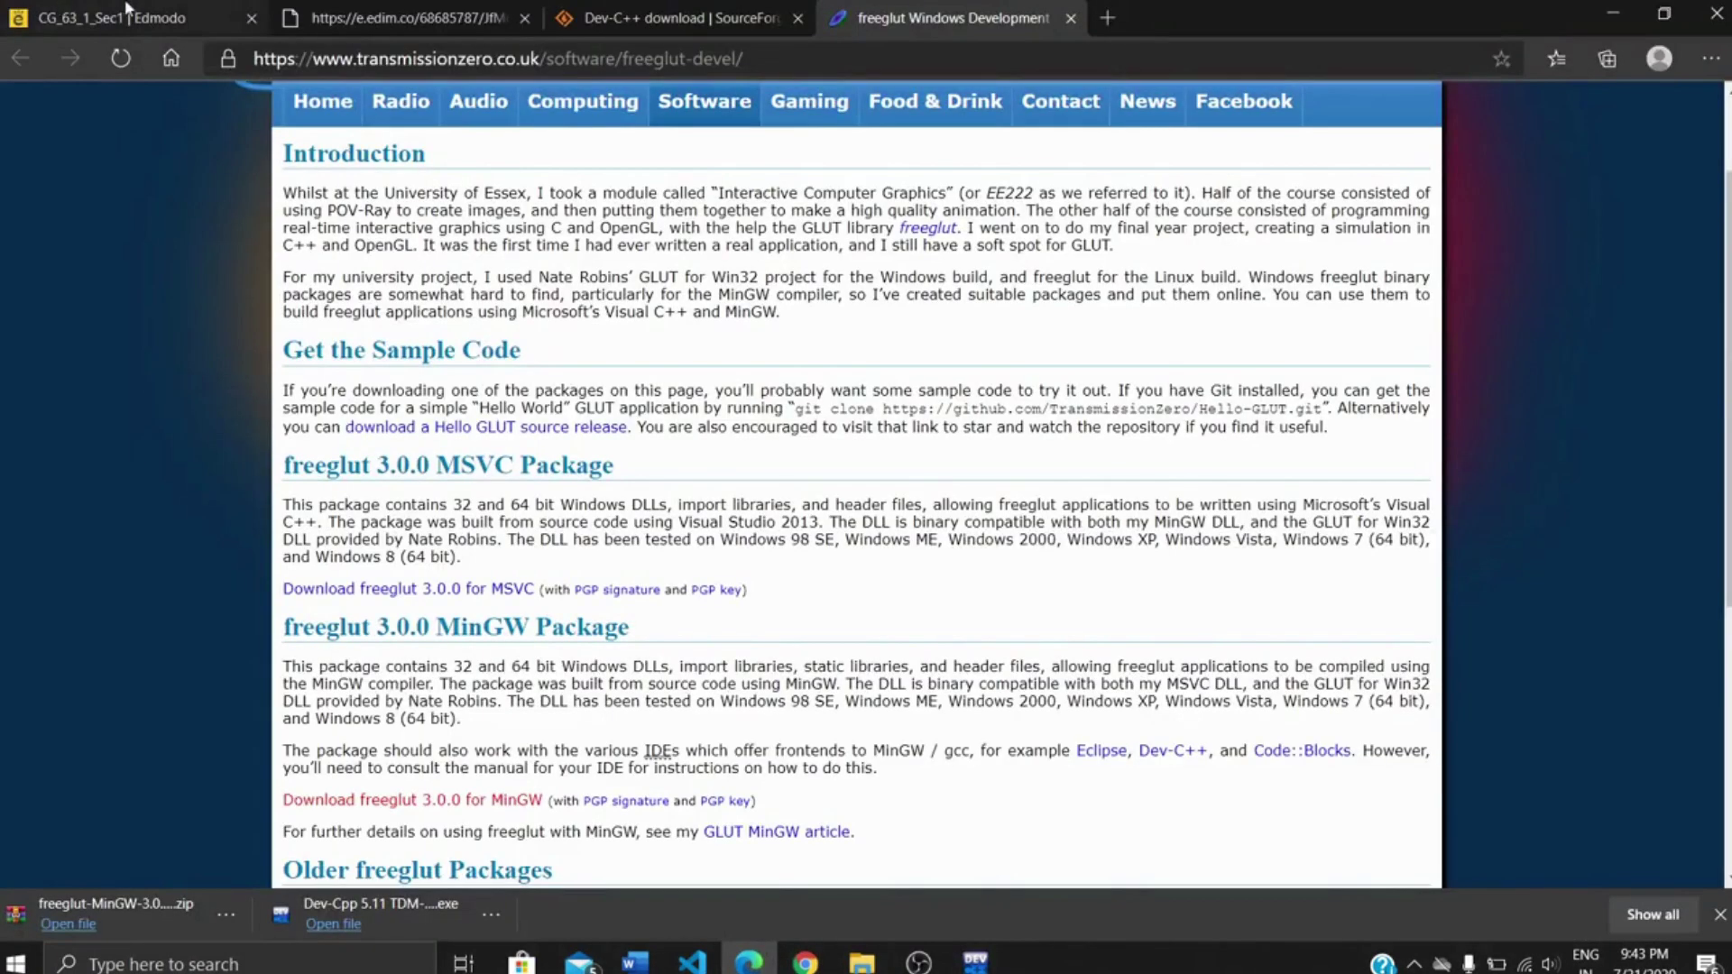
click(361, 13)
click(34, 688)
drag(34, 688, 5, 95)
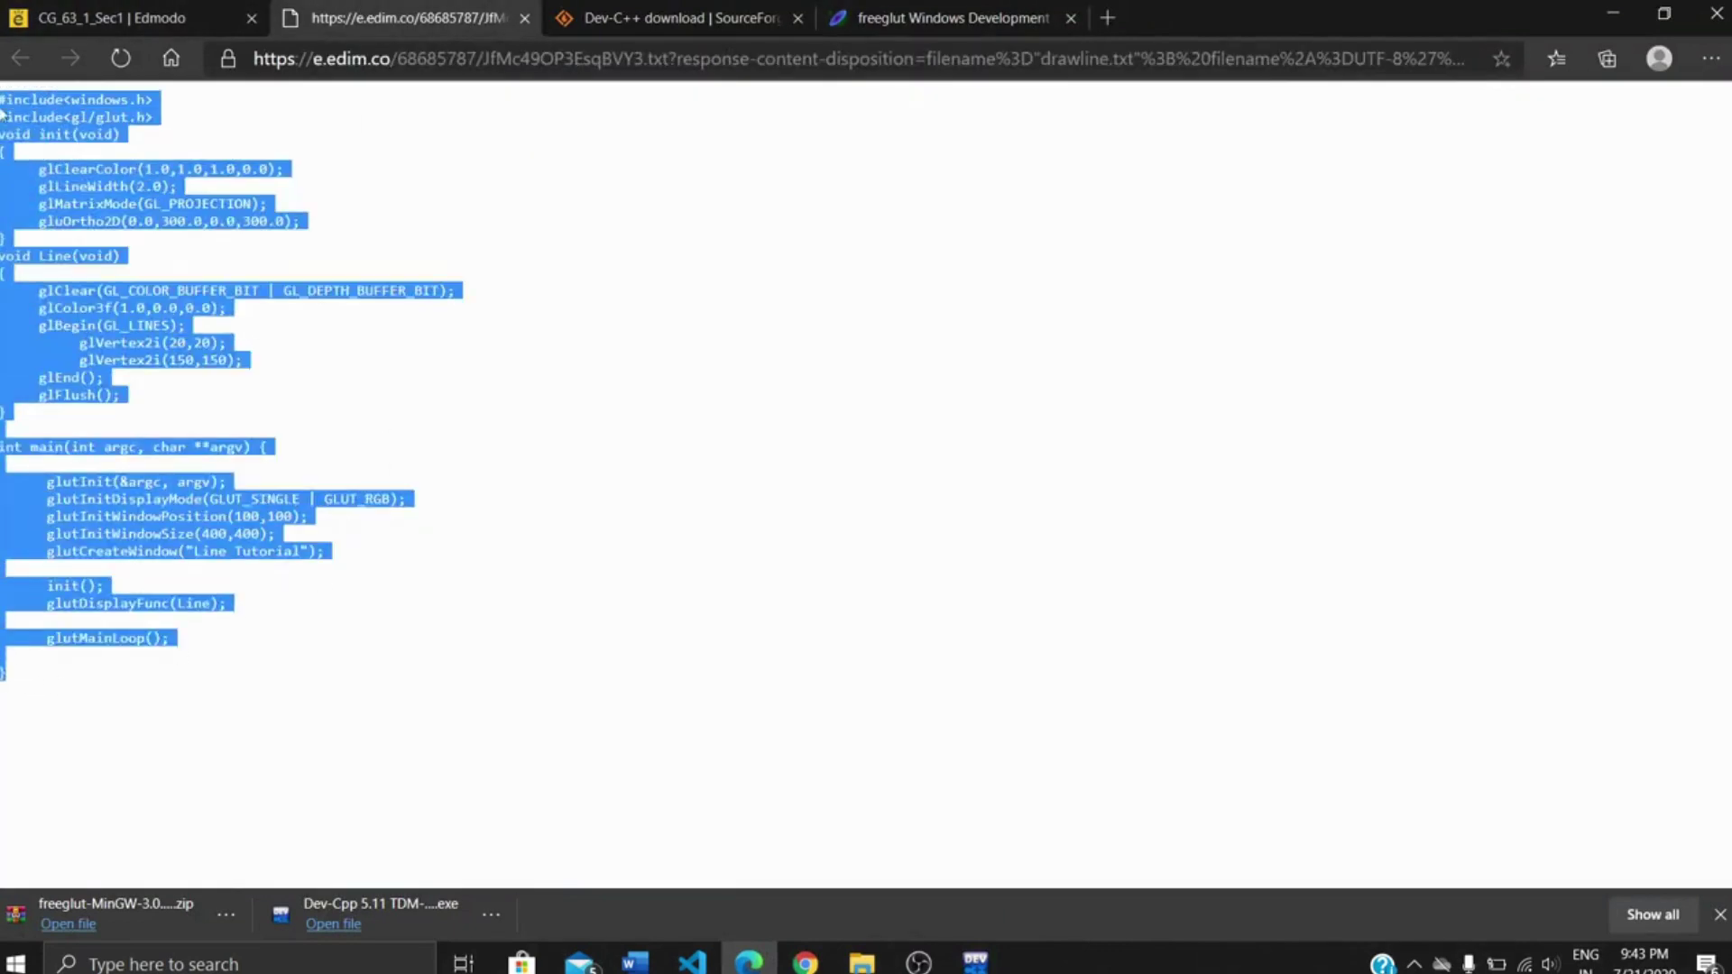
right_click(81, 110)
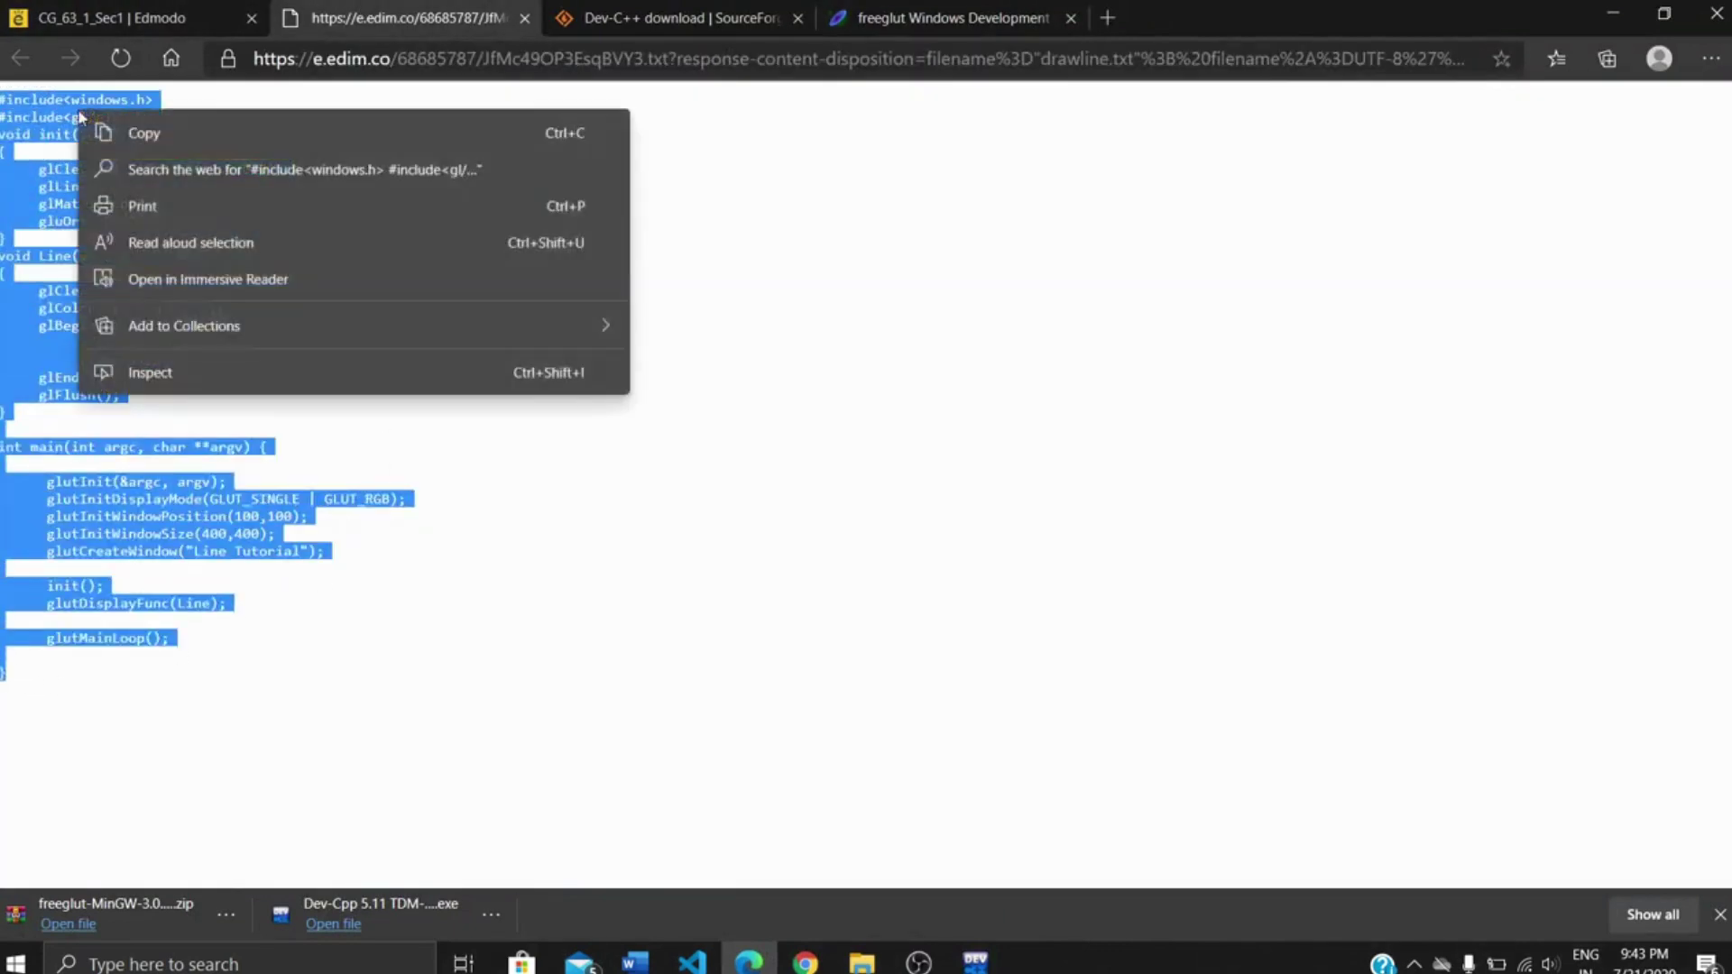
click(198, 135)
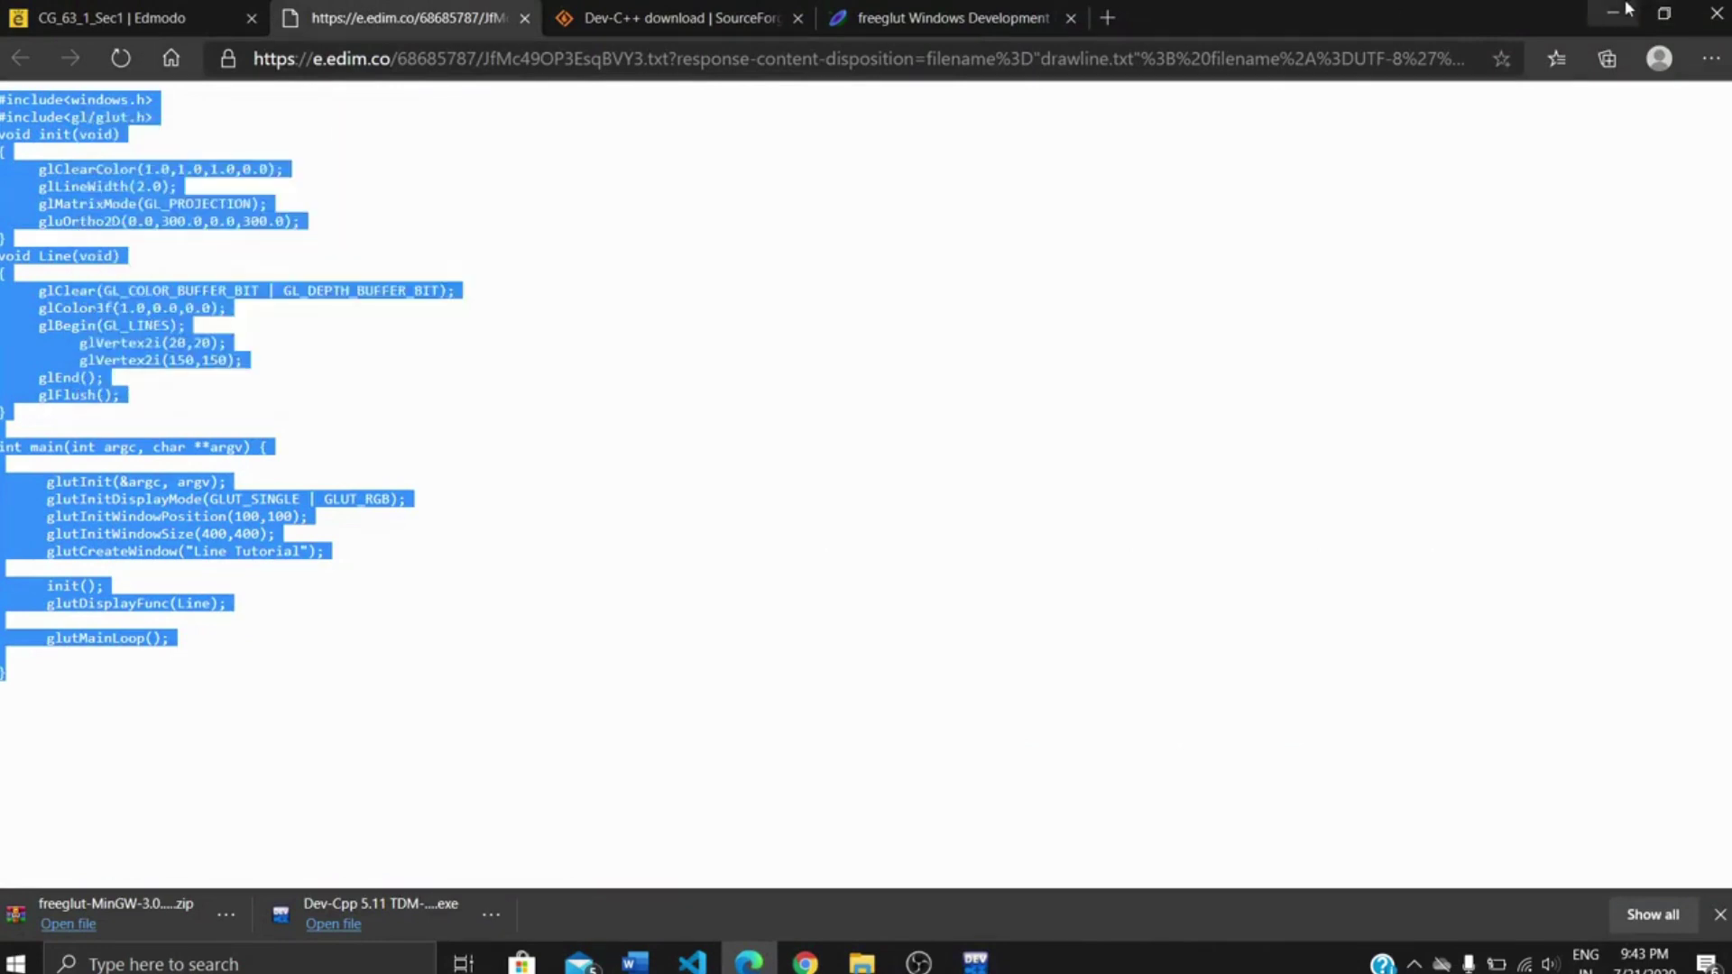